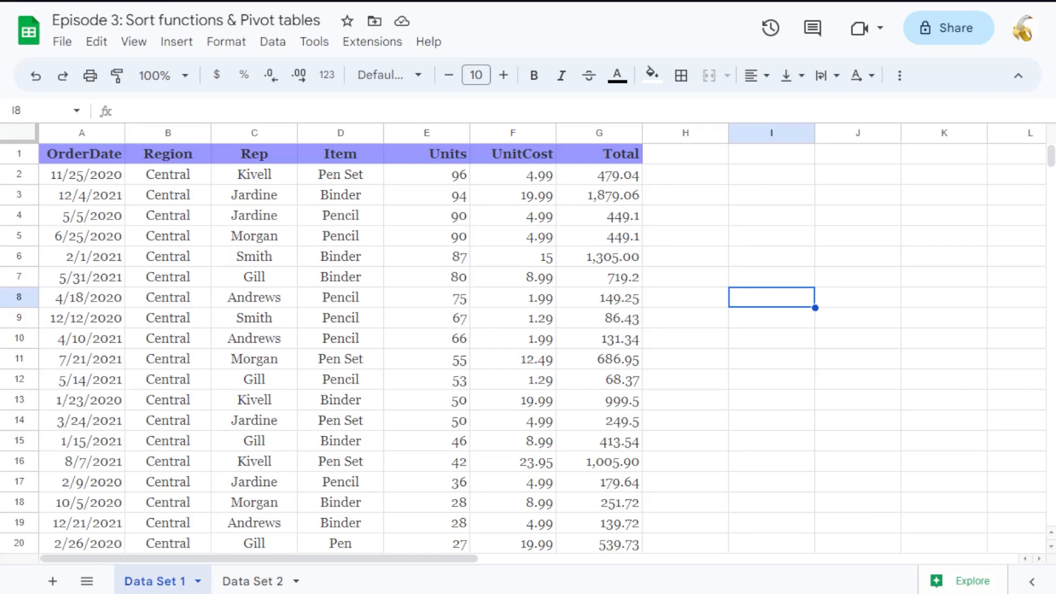
Examine the Region column from row 2 to row 44 to see how the records are grouped
{"action": "left_click_drag", "start_coordinate": [168, 174], "coordinate": [170, 506]}
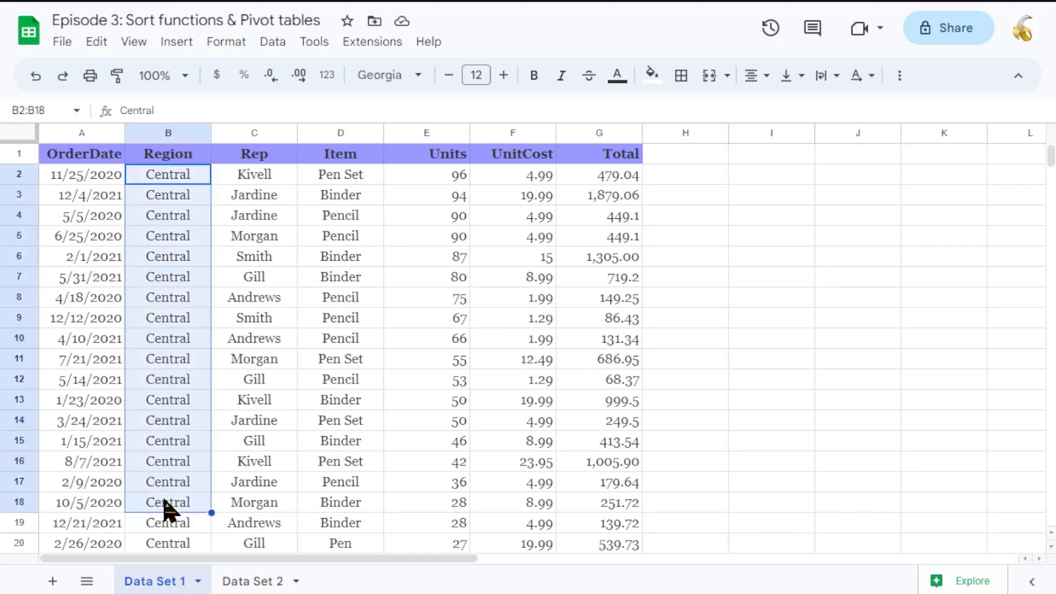
{"action": "left_click", "coordinate": [188, 242]}
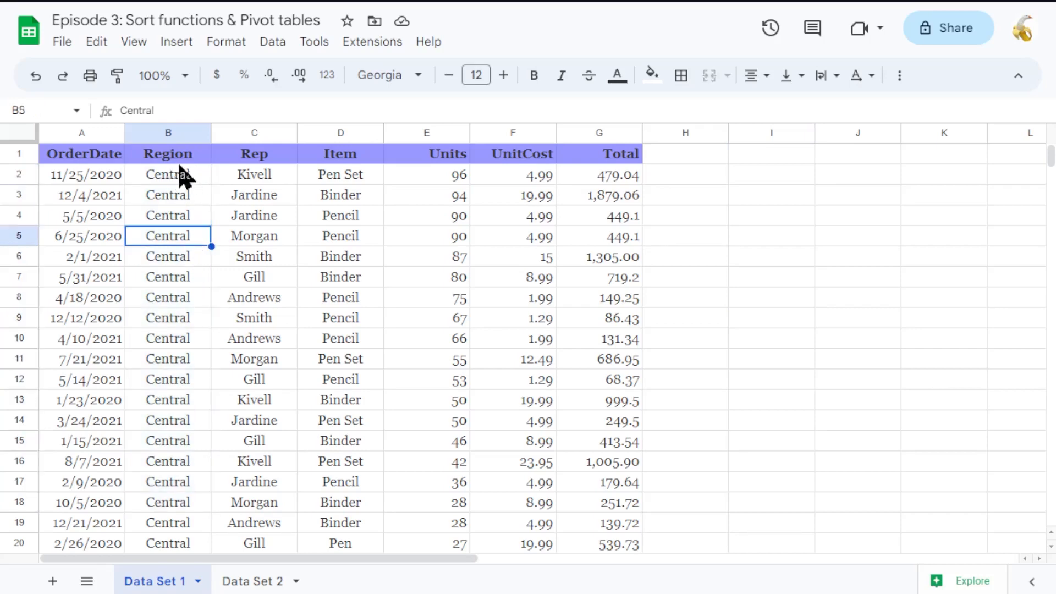
{"action": "left_click_drag", "start_coordinate": [183, 174], "coordinate": [190, 511]}
{"action": "scroll", "coordinate": [192, 412], "scroll_direction": "down", "scroll_amount": 2}
{"action": "scroll", "coordinate": [193, 413], "scroll_direction": "down", "scroll_amount": 2}
{"action": "scroll", "coordinate": [190, 468], "scroll_direction": "down", "scroll_amount": 5}
{"action": "left_click_drag", "start_coordinate": [171, 360], "coordinate": [165, 465]}
{"action": "left_click", "coordinate": [172, 422]}
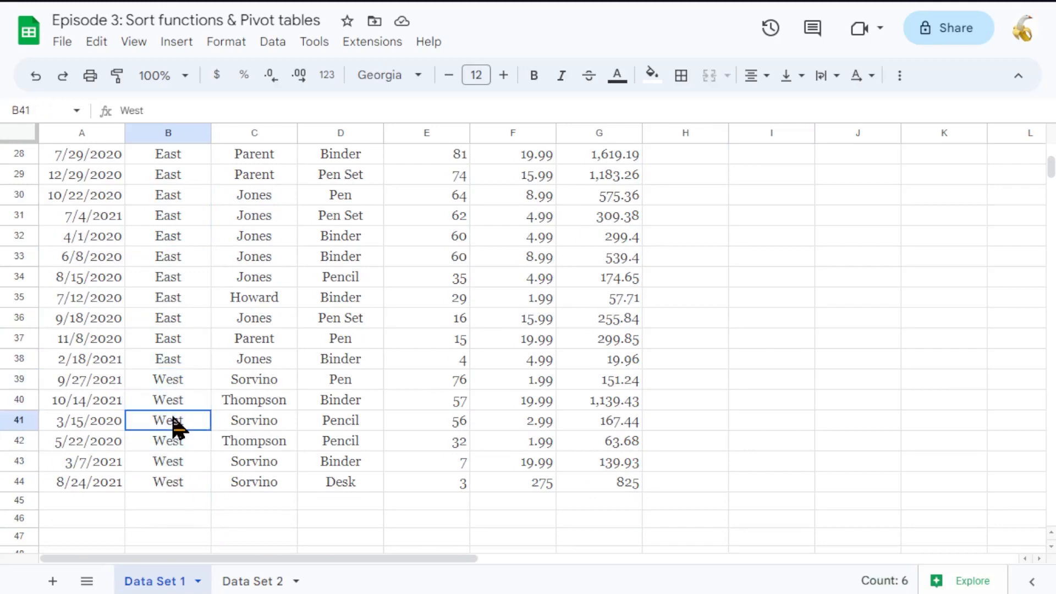
{"action": "scroll", "coordinate": [171, 354], "scroll_direction": "up", "scroll_amount": 8}
{"action": "scroll", "coordinate": [168, 352], "scroll_direction": "up", "scroll_amount": 2}
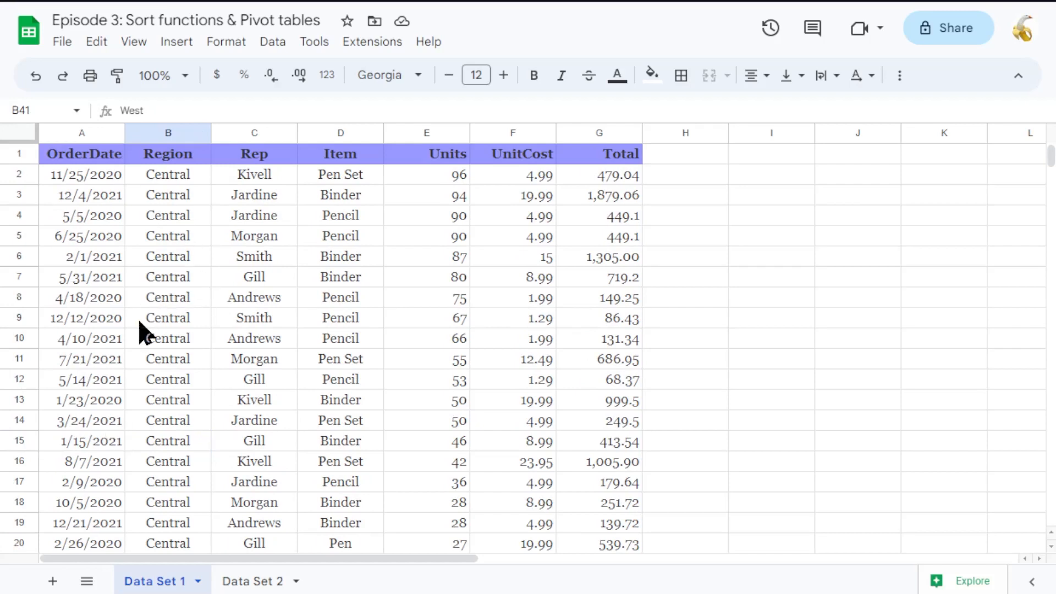
Examine how the Units values are ordered within the Central region rows
{"action": "left_click", "coordinate": [201, 193]}
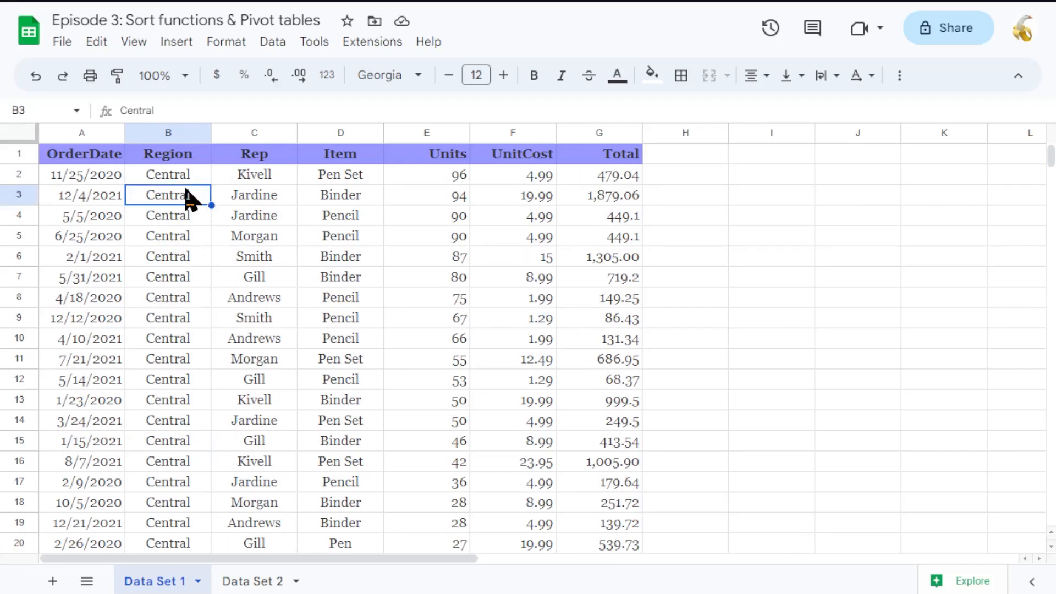
{"action": "left_click_drag", "start_coordinate": [187, 175], "coordinate": [195, 256]}
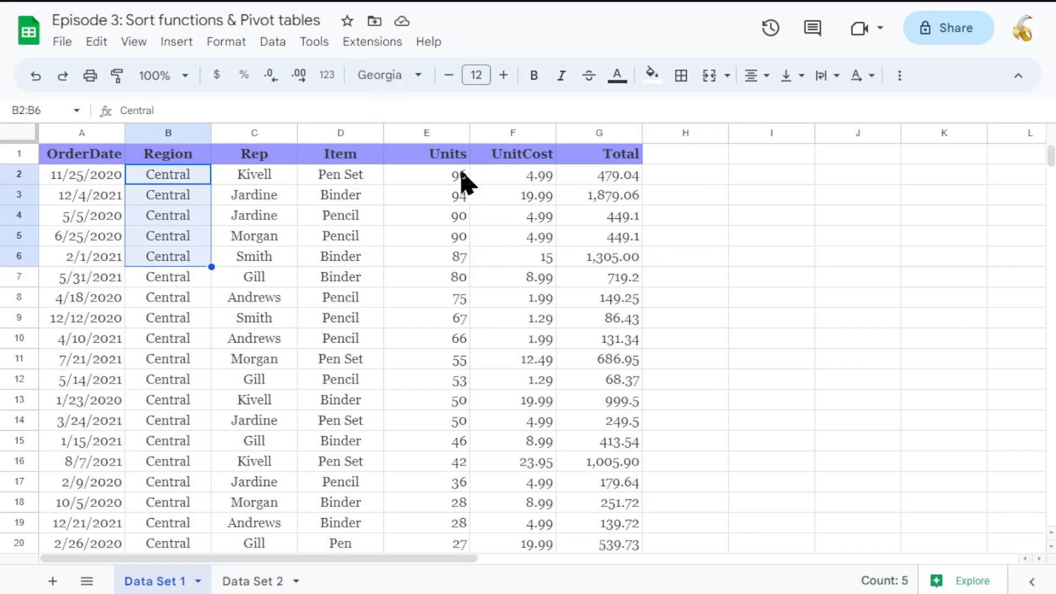
{"action": "left_click_drag", "start_coordinate": [456, 177], "coordinate": [460, 461]}
{"action": "scroll", "coordinate": [447, 429], "scroll_direction": "down", "scroll_amount": 3}
{"action": "scroll", "coordinate": [451, 421], "scroll_direction": "down", "scroll_amount": 2}
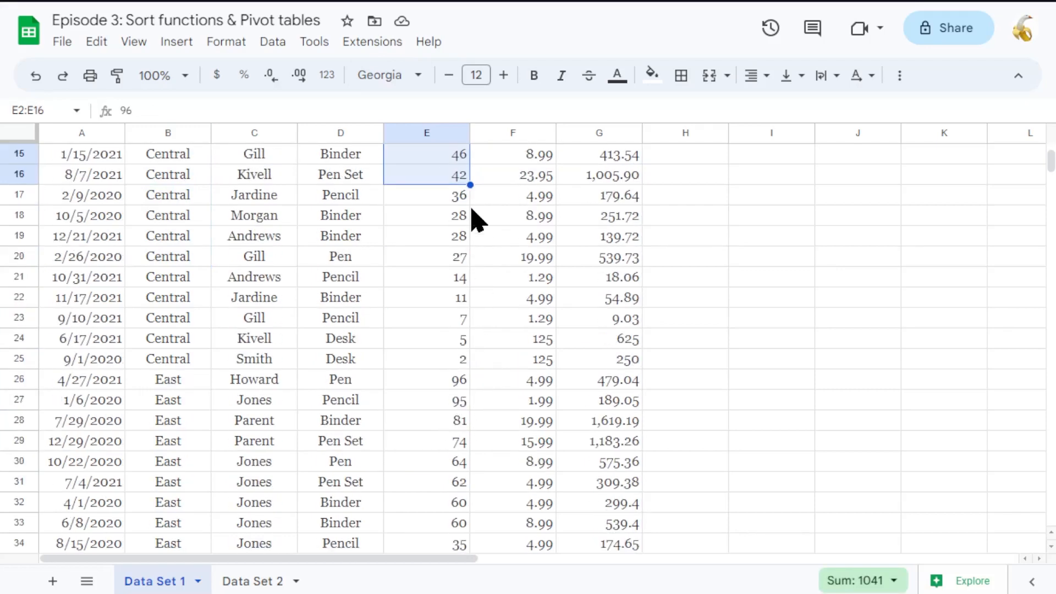
{"action": "scroll", "coordinate": [440, 315], "scroll_direction": "up", "scroll_amount": 3}
{"action": "scroll", "coordinate": [440, 319], "scroll_direction": "up", "scroll_amount": 2}
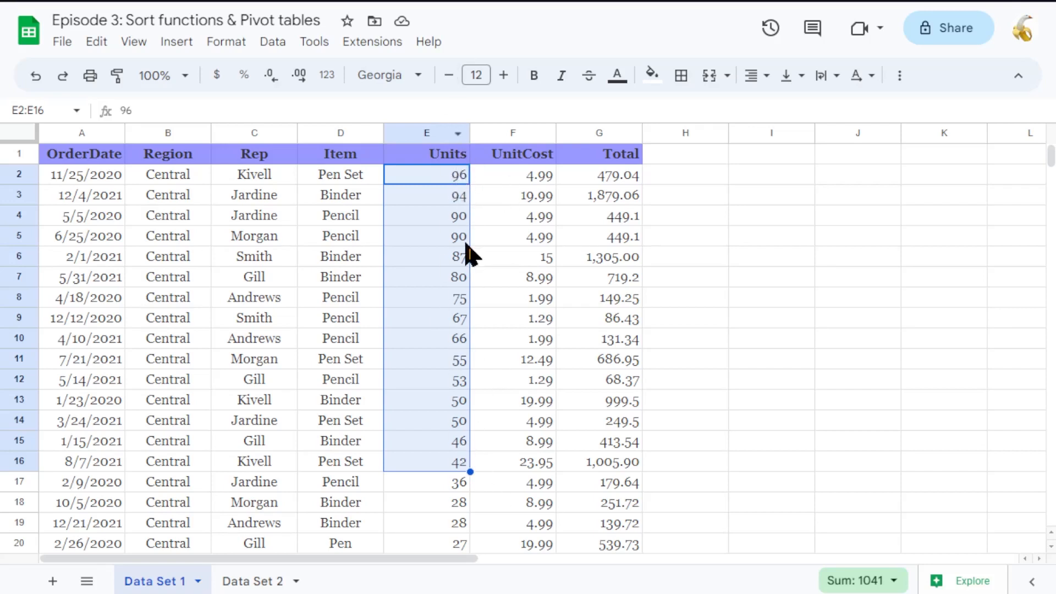
{"action": "left_click", "coordinate": [434, 363]}
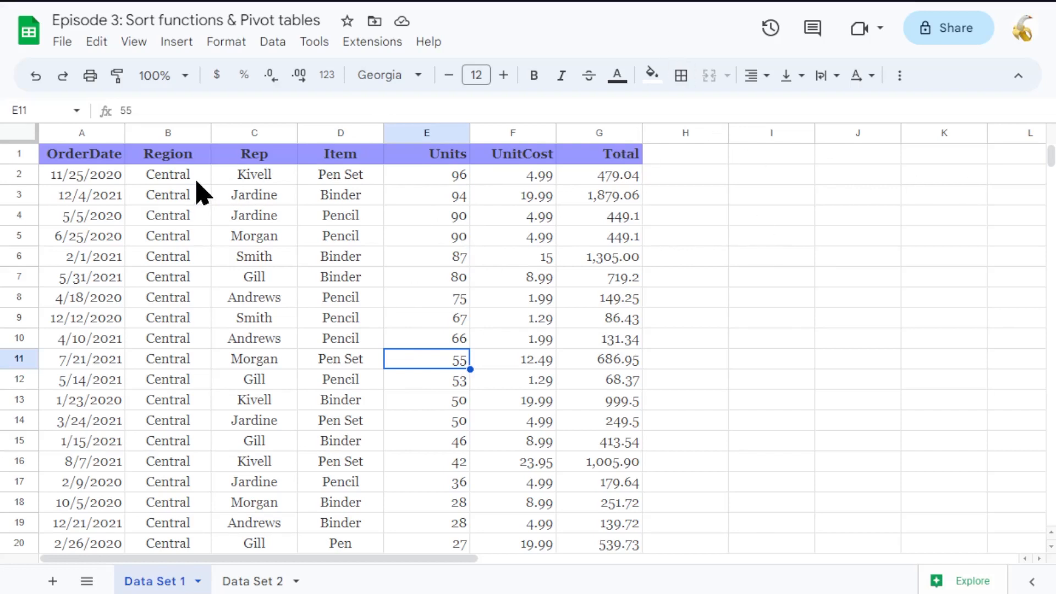
{"action": "left_click_drag", "start_coordinate": [198, 181], "coordinate": [226, 365]}
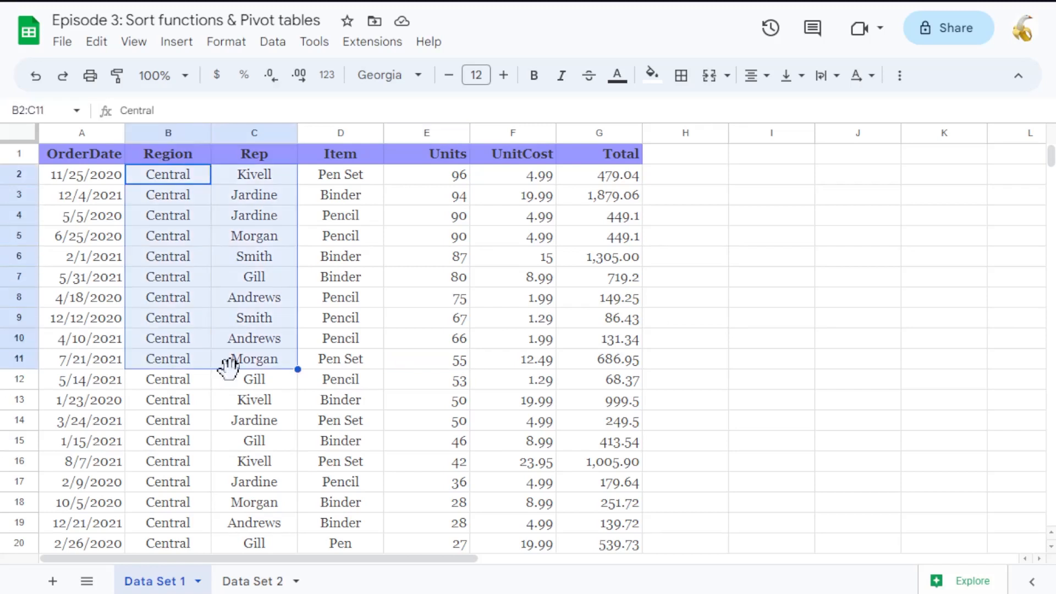
{"action": "left_click", "coordinate": [780, 404]}
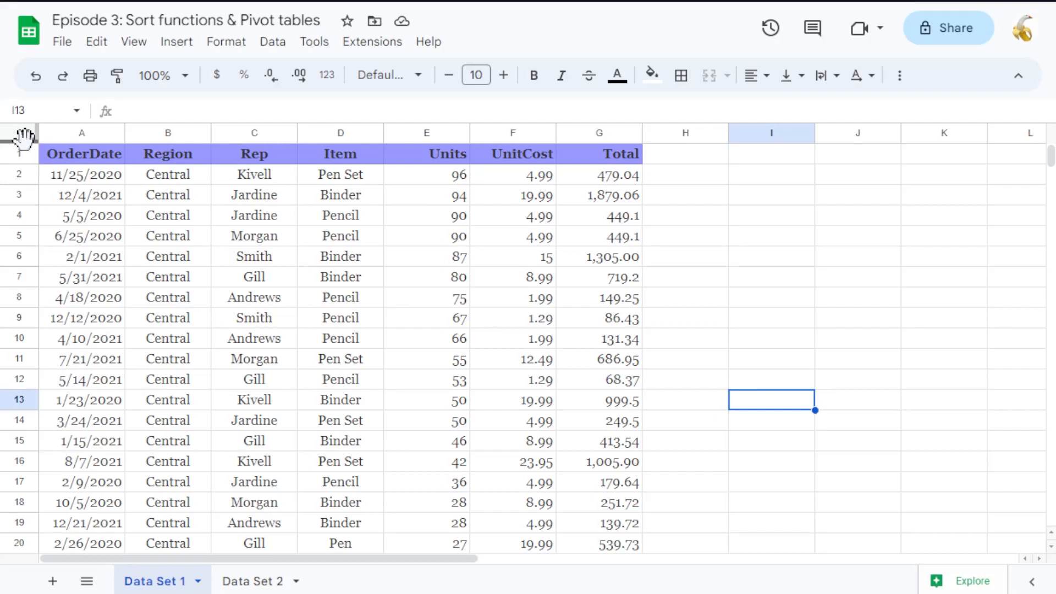
Freeze the header row and sort the sheet by the Item column from A to Z
{"action": "left_click_drag", "start_coordinate": [25, 139], "coordinate": [25, 163]}
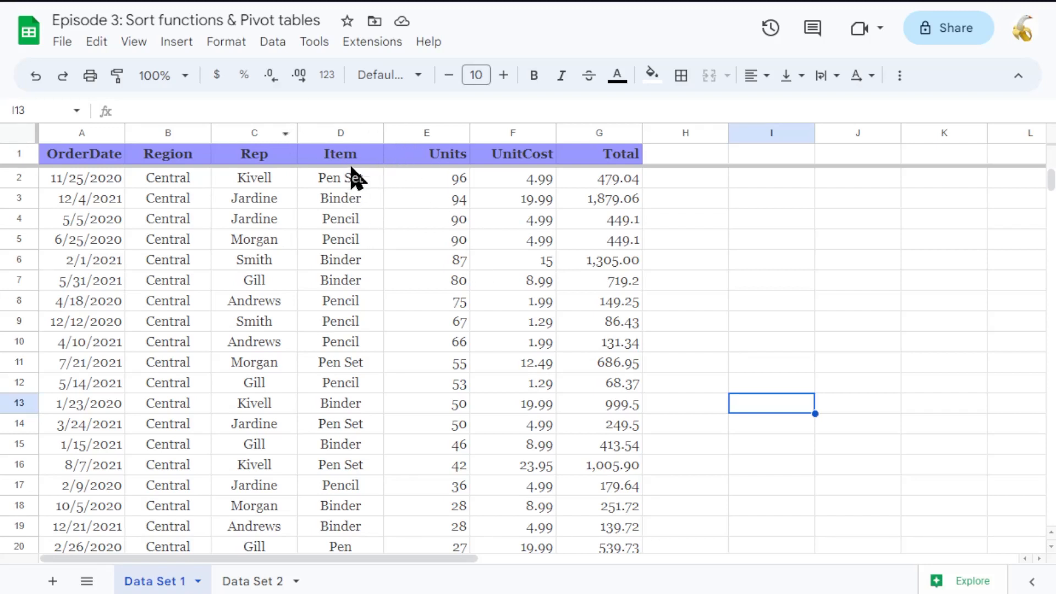
{"action": "left_click", "coordinate": [346, 133]}
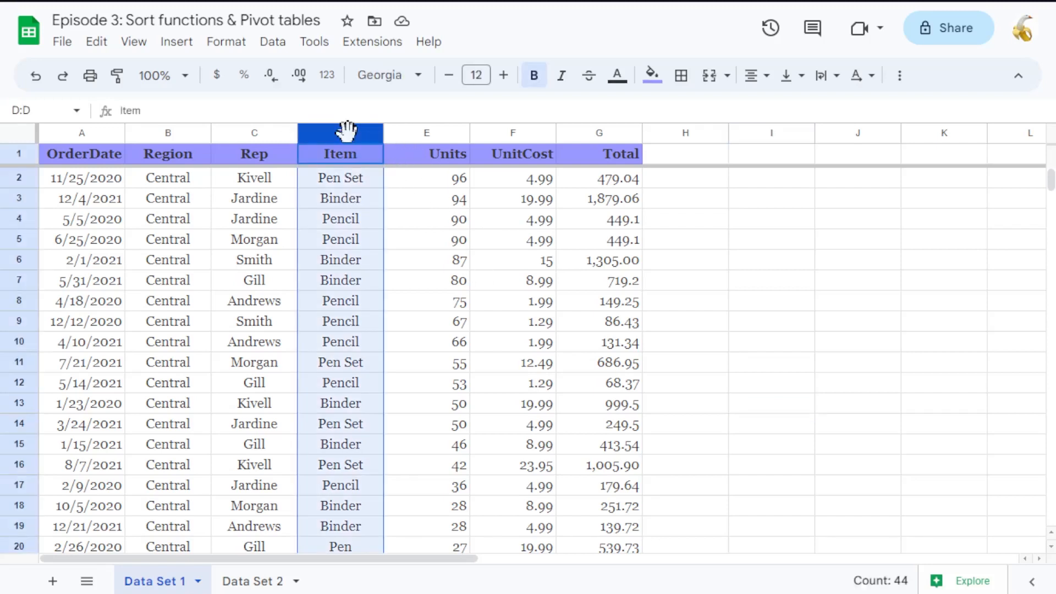
{"action": "right_click", "coordinate": [359, 305]}
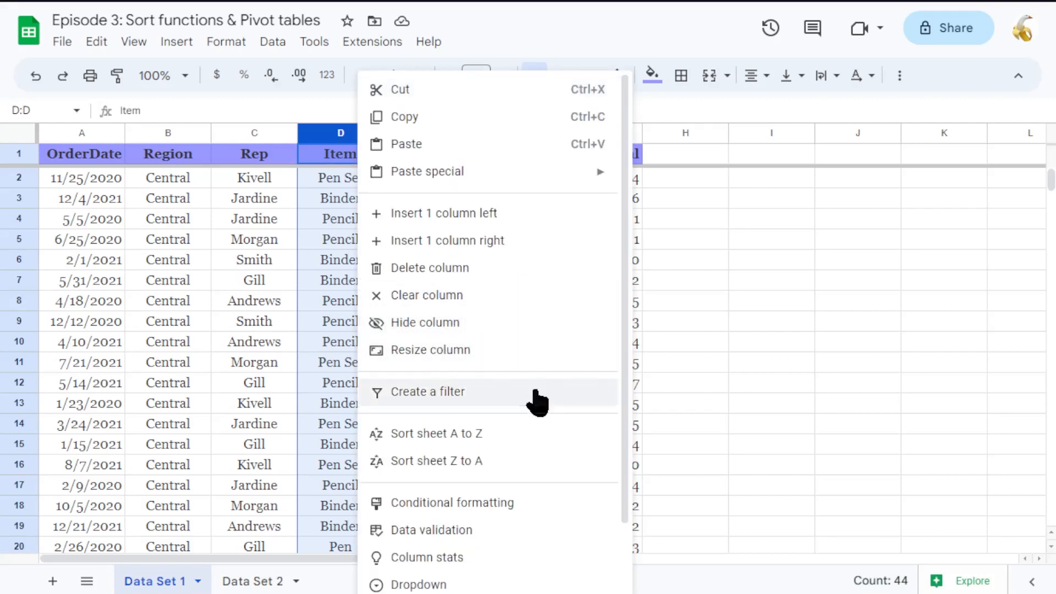
{"action": "left_click", "coordinate": [479, 439]}
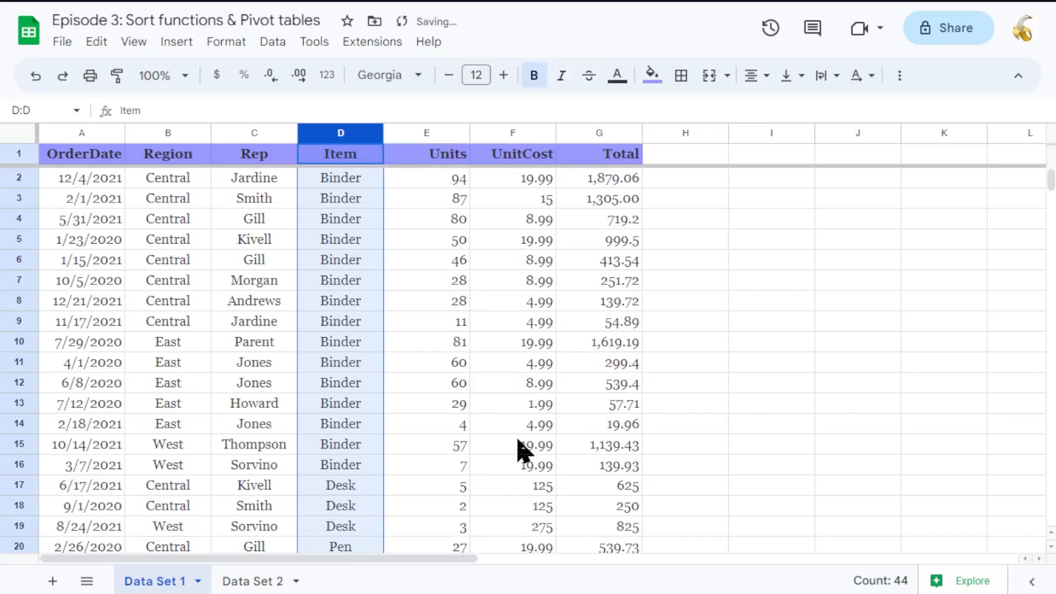
{"action": "left_click", "coordinate": [736, 410]}
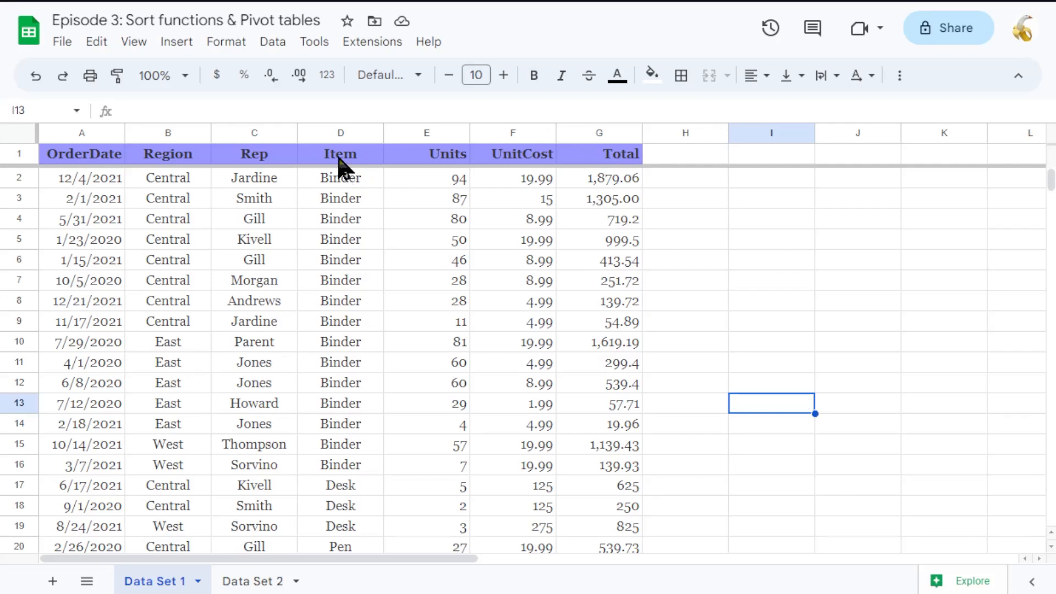
{"action": "scroll", "coordinate": [314, 377], "scroll_direction": "down", "scroll_amount": 10}
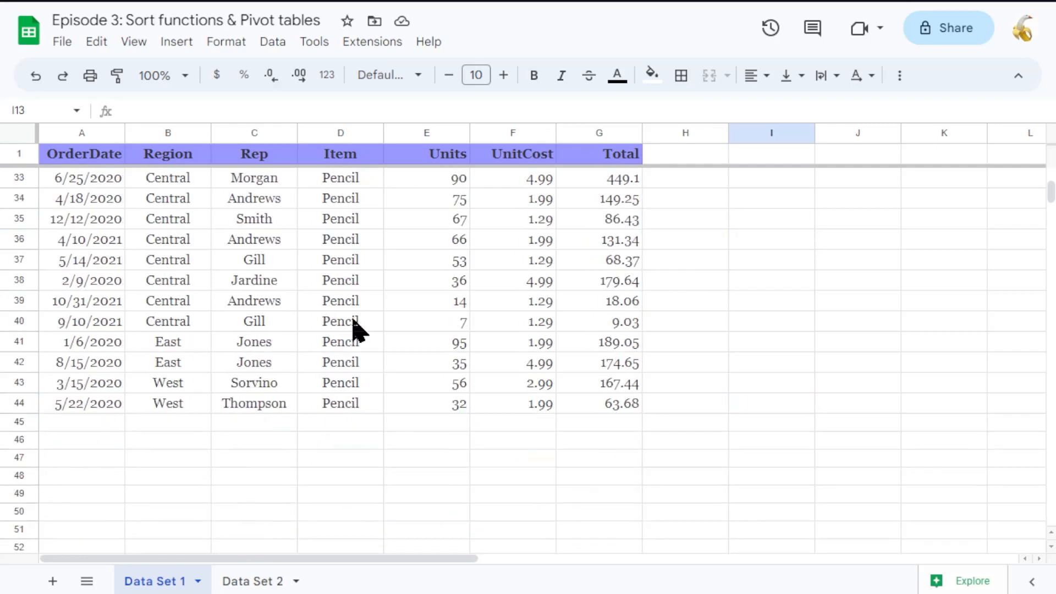
{"action": "scroll", "coordinate": [342, 323], "scroll_direction": "up", "scroll_amount": 10}
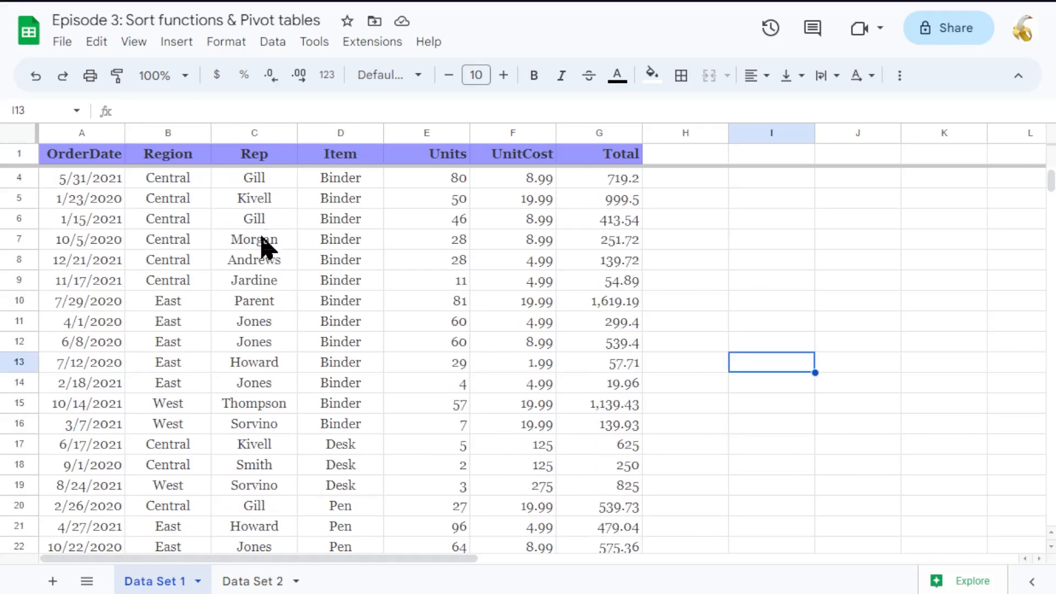
Try sorting the sheet A to Z by the Item column with the header row unfrozen, and undo that sort
{"action": "left_click_drag", "start_coordinate": [330, 164], "coordinate": [327, 137]}
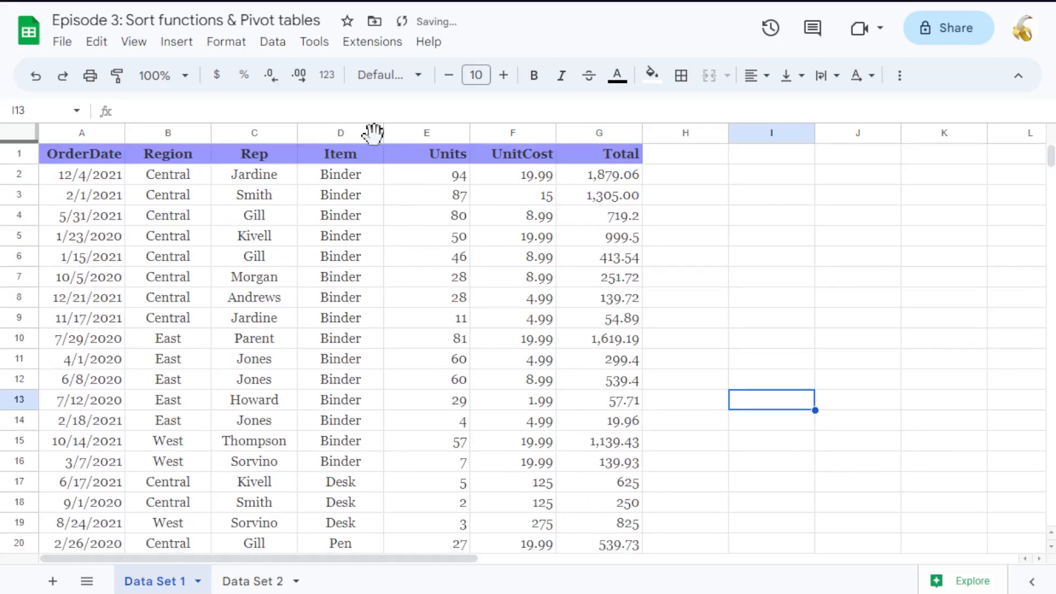
{"action": "left_click", "coordinate": [351, 135]}
{"action": "right_click", "coordinate": [350, 184]}
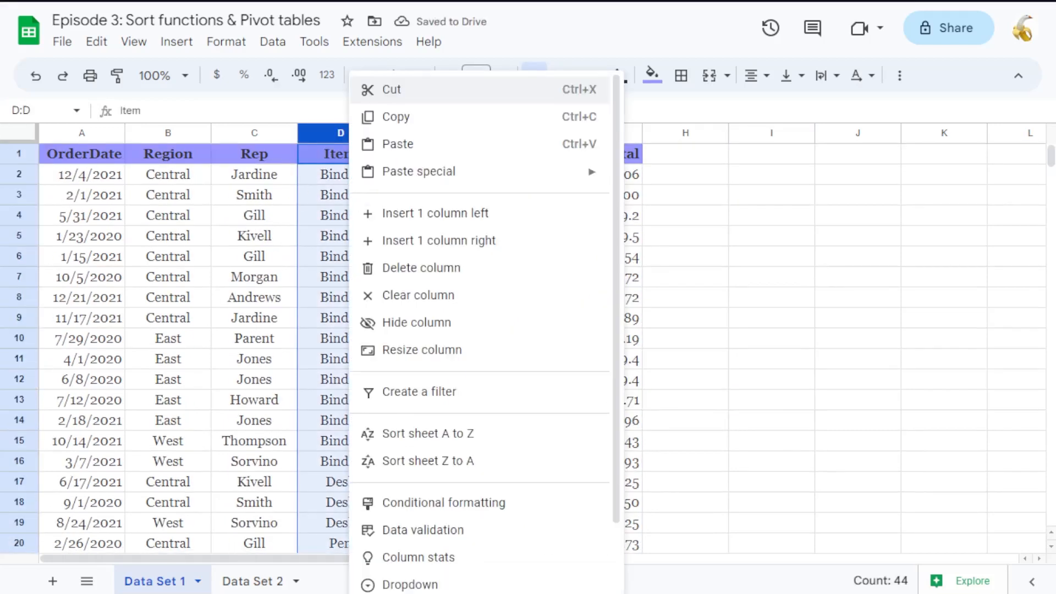
{"action": "left_click", "coordinate": [444, 438]}
{"action": "scroll", "coordinate": [406, 467], "scroll_direction": "down", "scroll_amount": 2}
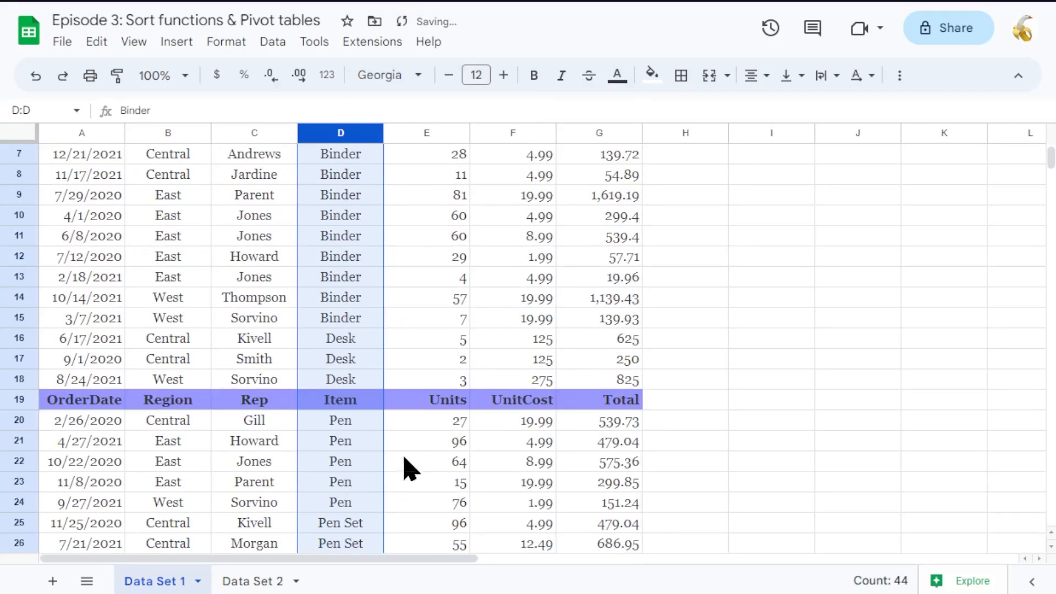
{"action": "scroll", "coordinate": [385, 385], "scroll_direction": "up", "scroll_amount": 2}
{"action": "left_click", "coordinate": [720, 346]}
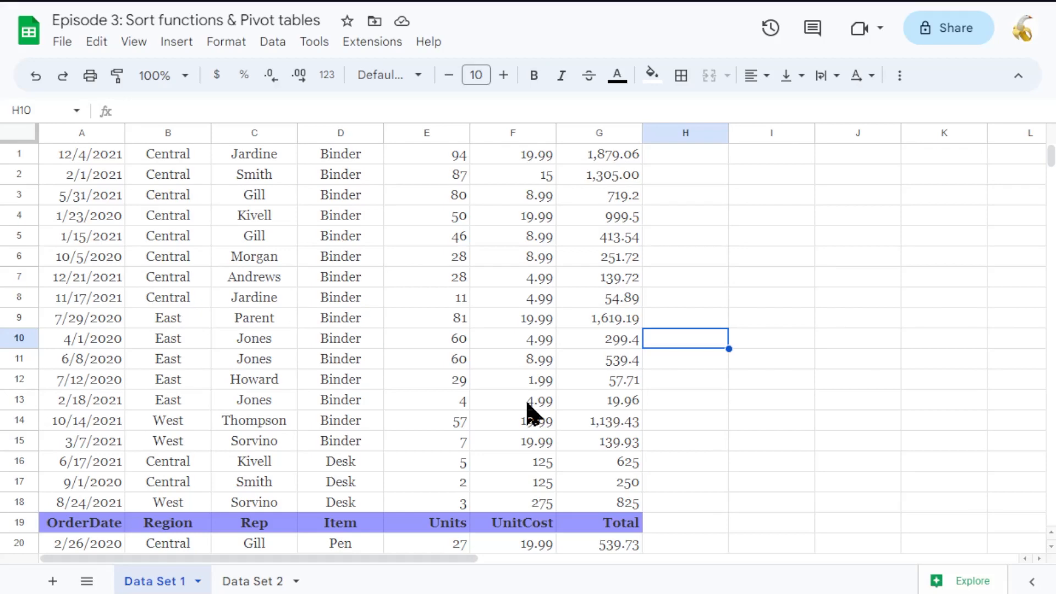
{"action": "key", "text": "ctrl+z"}
{"action": "left_click", "coordinate": [743, 329]}
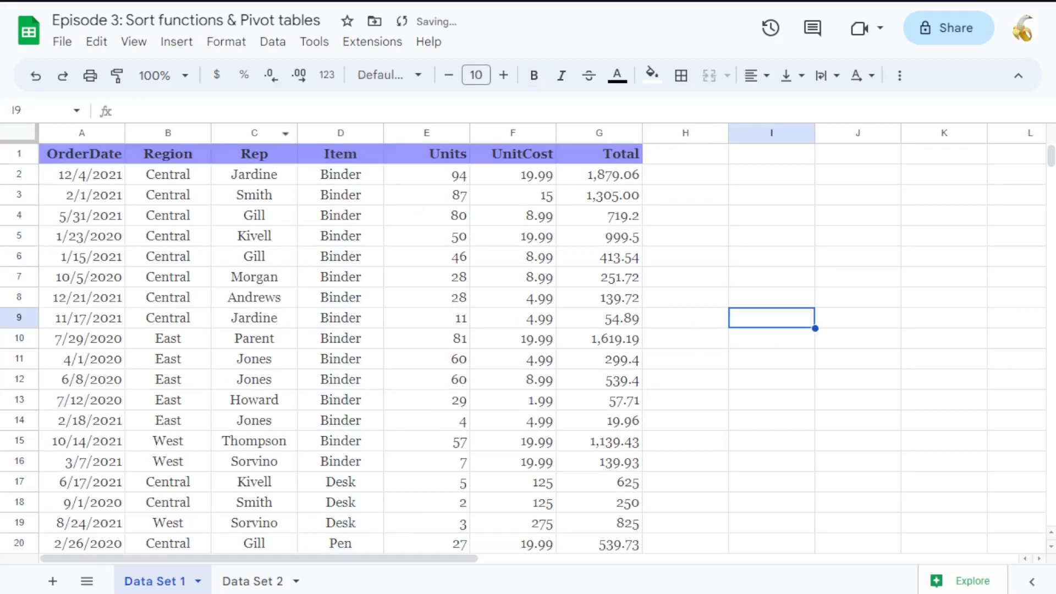
Freeze the header row again above the first data record
{"action": "left_click", "coordinate": [13, 144]}
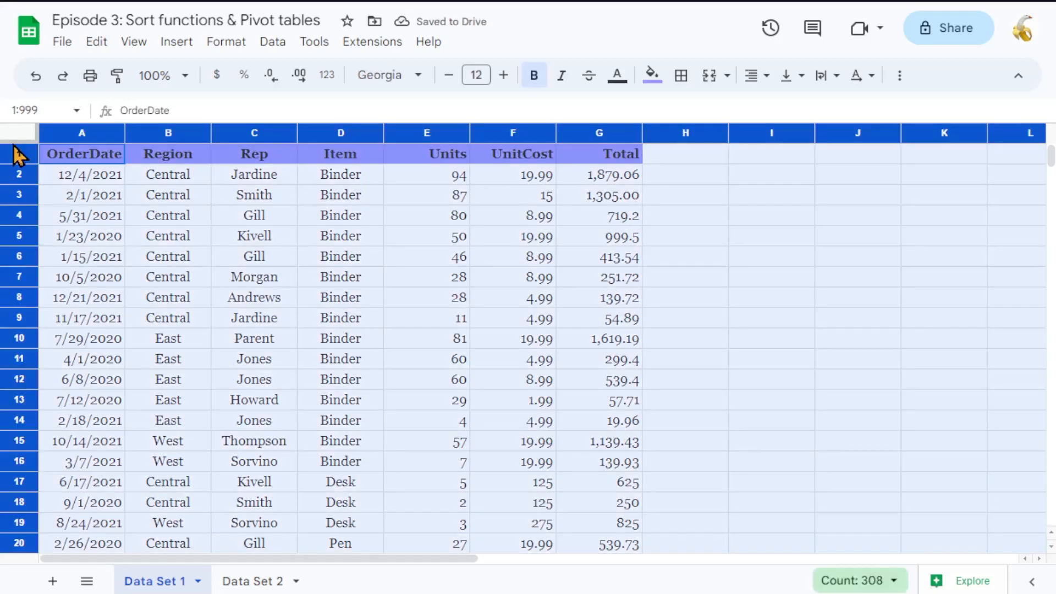
{"action": "left_click", "coordinate": [721, 257]}
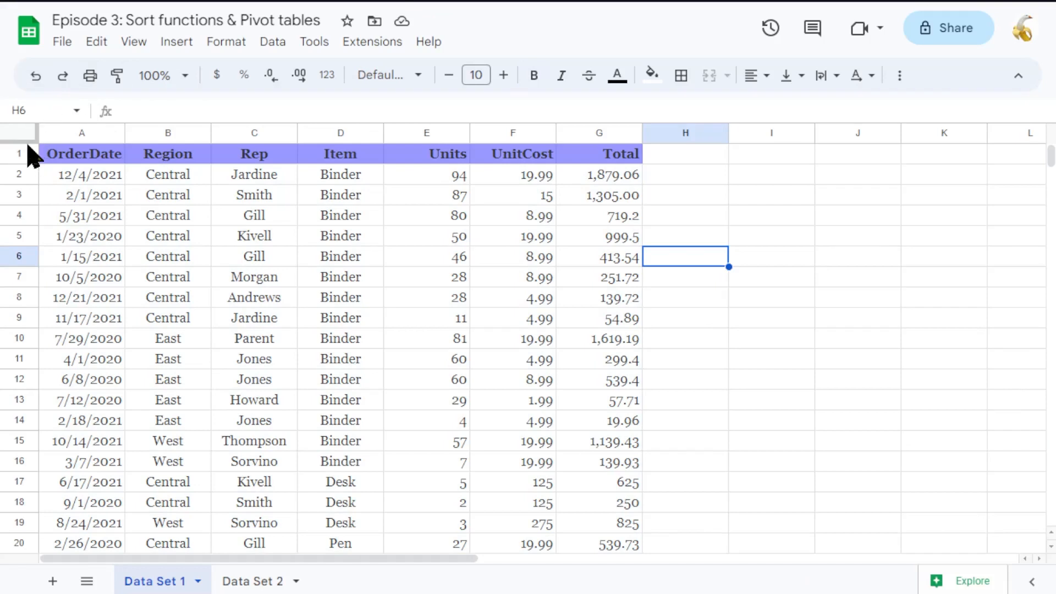
{"action": "left_click_drag", "start_coordinate": [26, 142], "coordinate": [63, 179]}
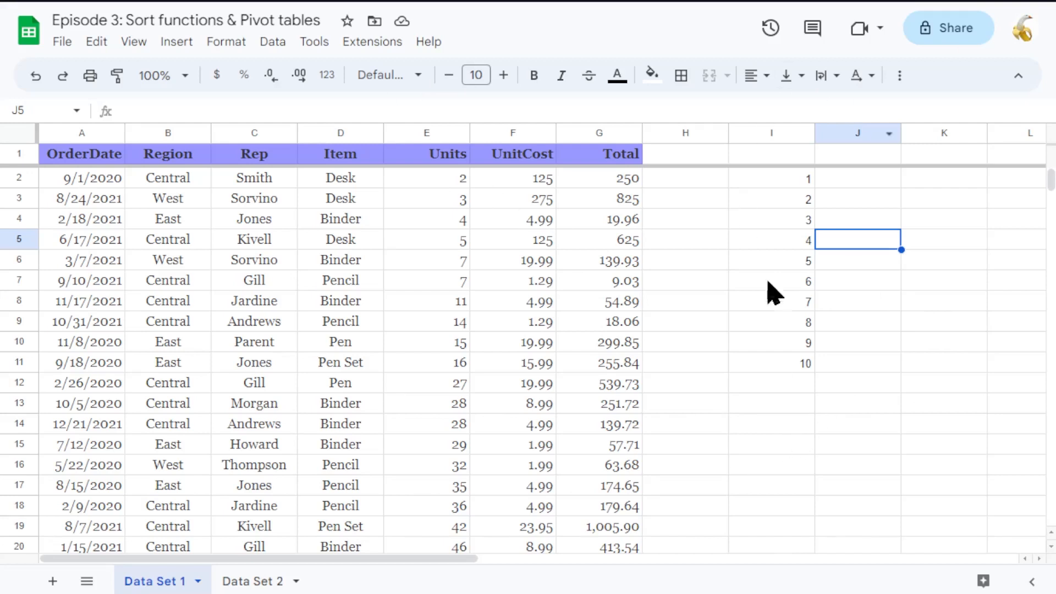
Sort the whole sheet A to Z by Item with the separate numbers 1 to 10 in column I, and undo that sort
{"action": "left_click_drag", "start_coordinate": [780, 181], "coordinate": [798, 384]}
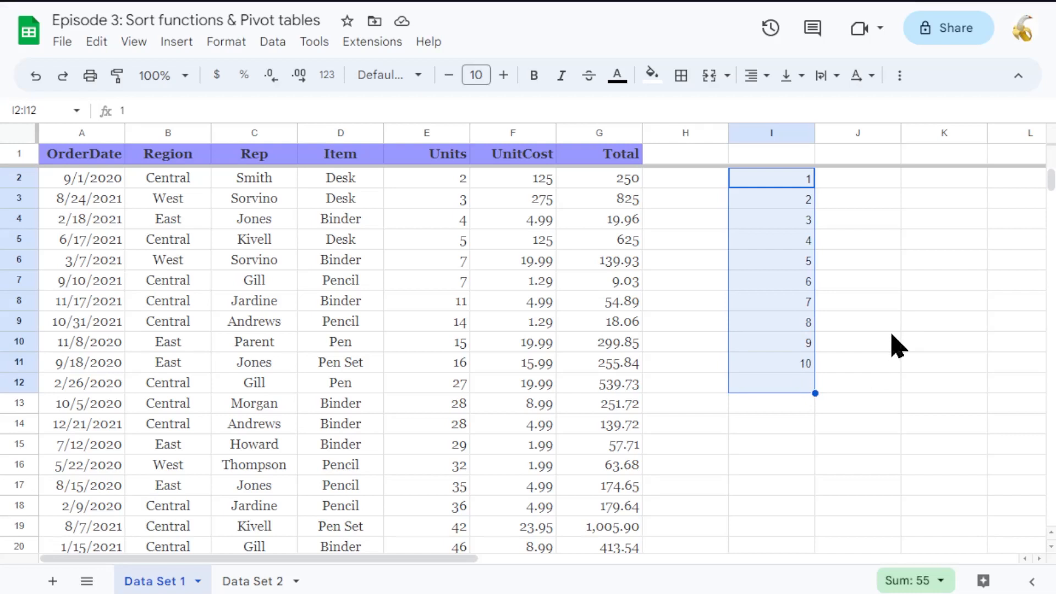
{"action": "left_click", "coordinate": [922, 360]}
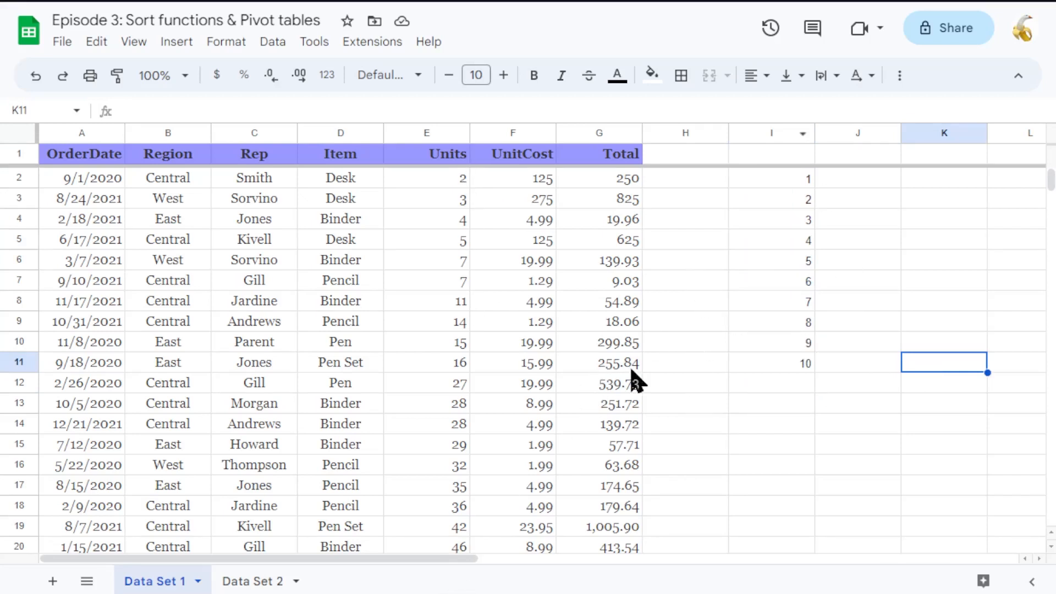
{"action": "left_click", "coordinate": [332, 130]}
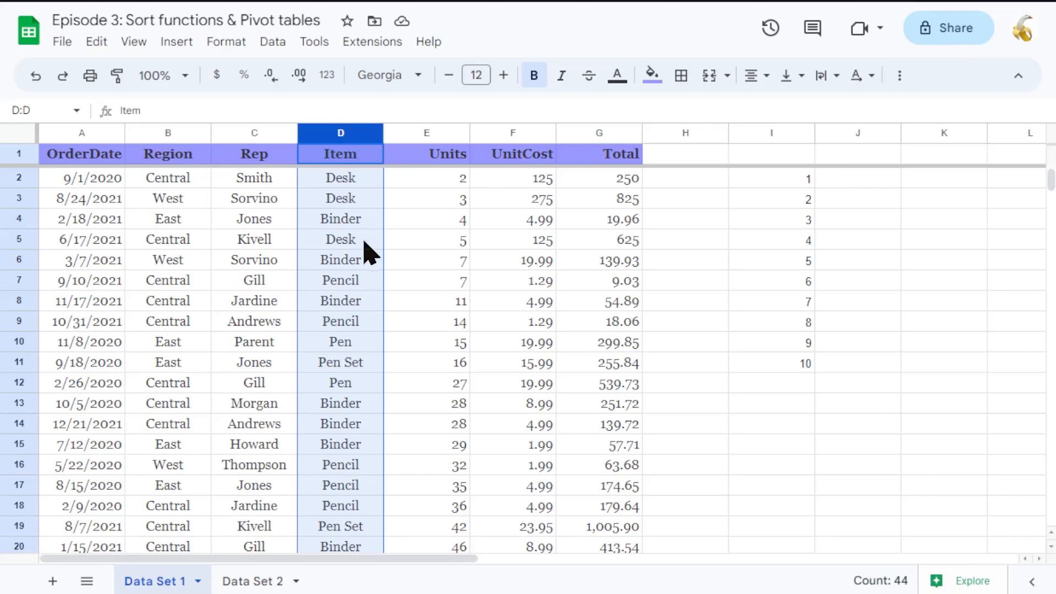
{"action": "right_click", "coordinate": [329, 217]}
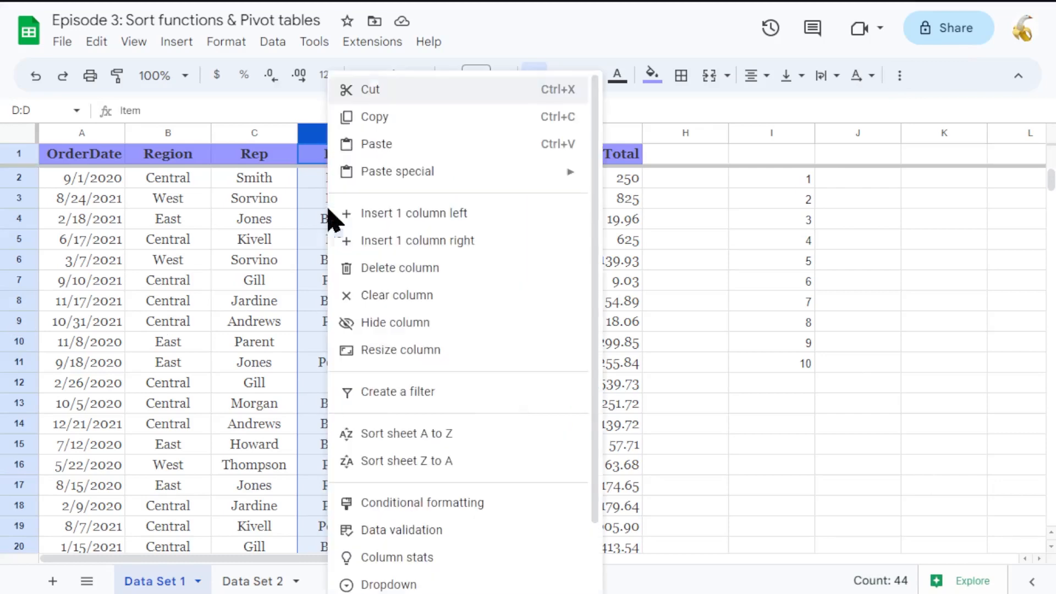
{"action": "left_click", "coordinate": [413, 434]}
{"action": "scroll", "coordinate": [833, 226], "scroll_direction": "down", "scroll_amount": 3}
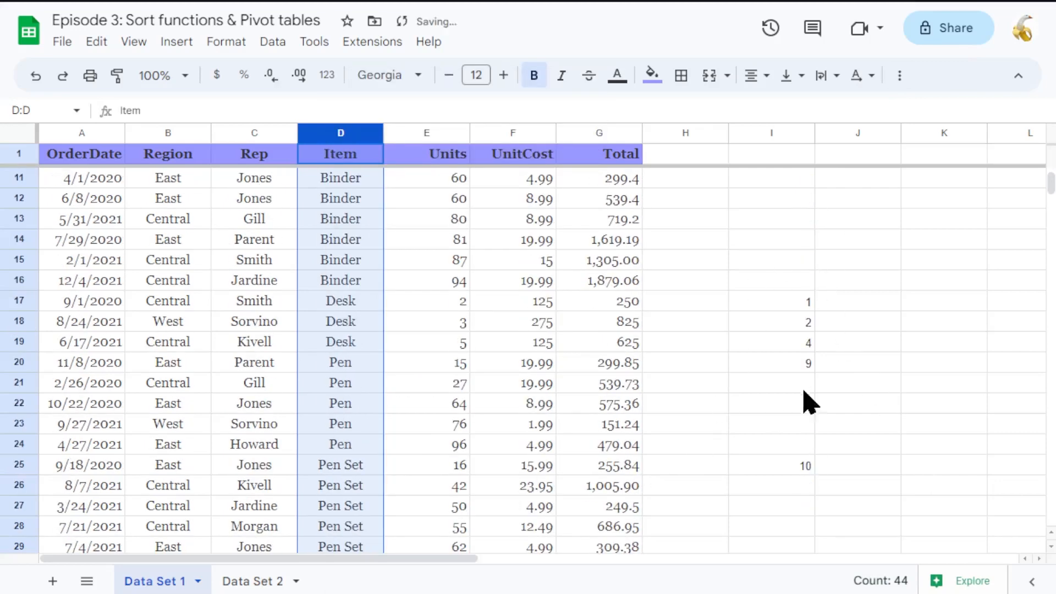
{"action": "scroll", "coordinate": [803, 401], "scroll_direction": "down", "scroll_amount": 8}
{"action": "scroll", "coordinate": [821, 410], "scroll_direction": "up", "scroll_amount": 10}
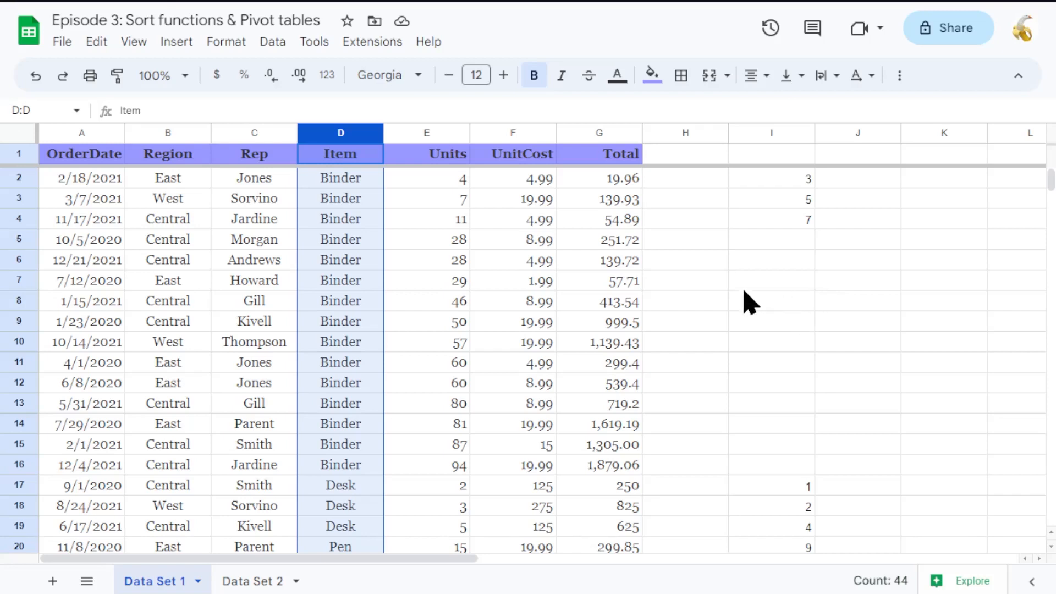
{"action": "key", "text": "ctrl+z"}
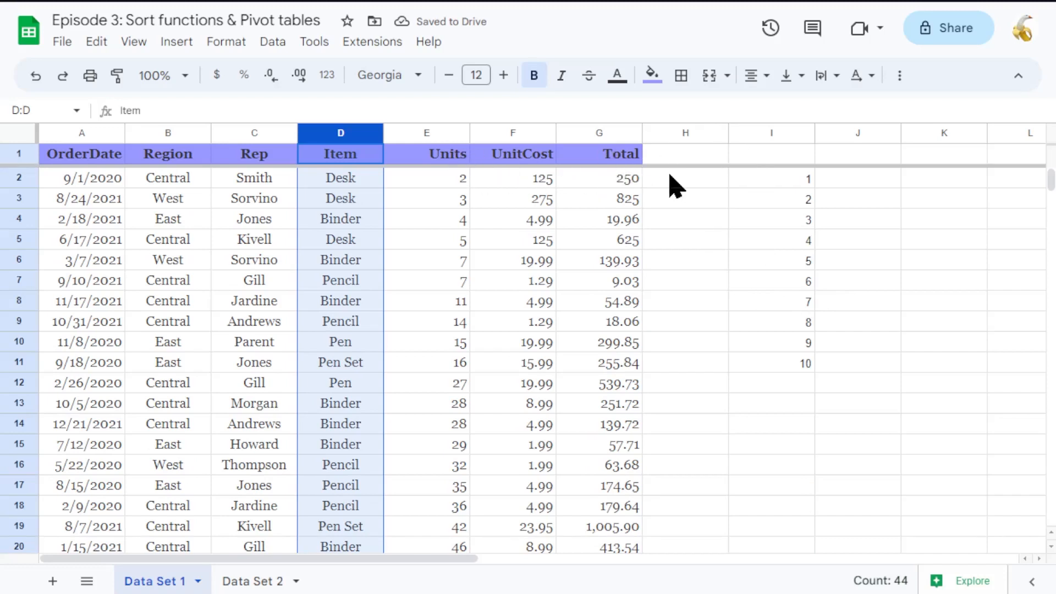
Unfreeze the header row and open the range sort settings for the whole table A1:G44
{"action": "left_click_drag", "start_coordinate": [672, 164], "coordinate": [672, 146]}
{"action": "left_click", "coordinate": [669, 278]}
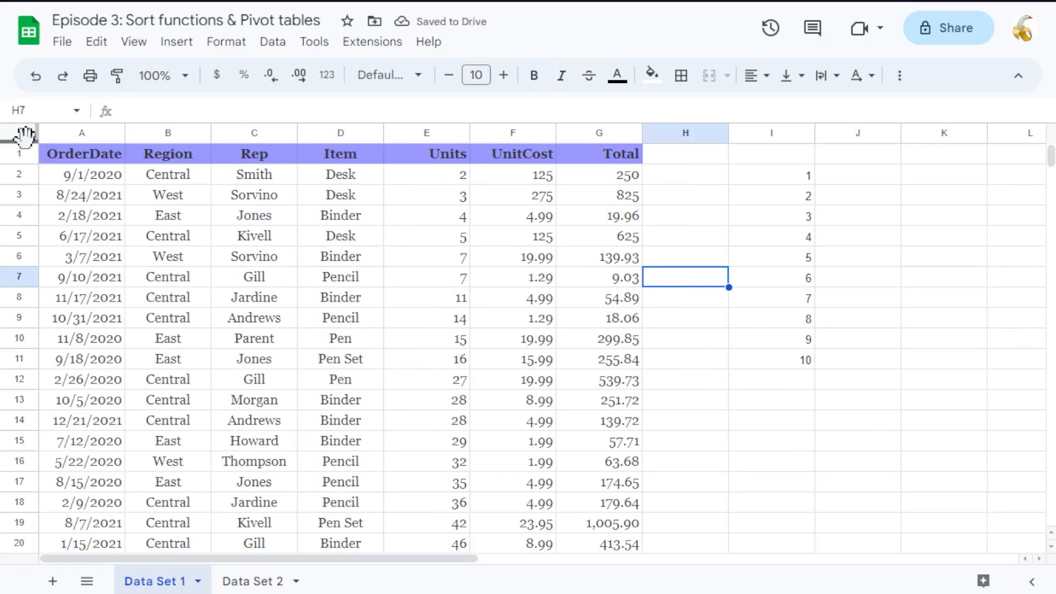
{"action": "left_click_drag", "start_coordinate": [83, 157], "coordinate": [620, 408]}
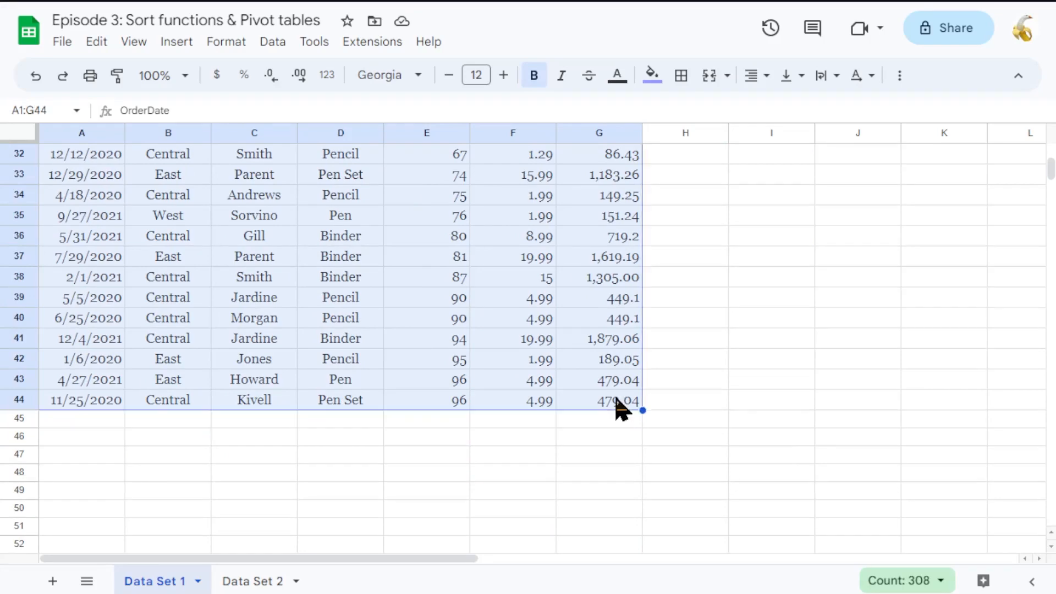
{"action": "scroll", "coordinate": [642, 460], "scroll_direction": "up", "scroll_amount": 10}
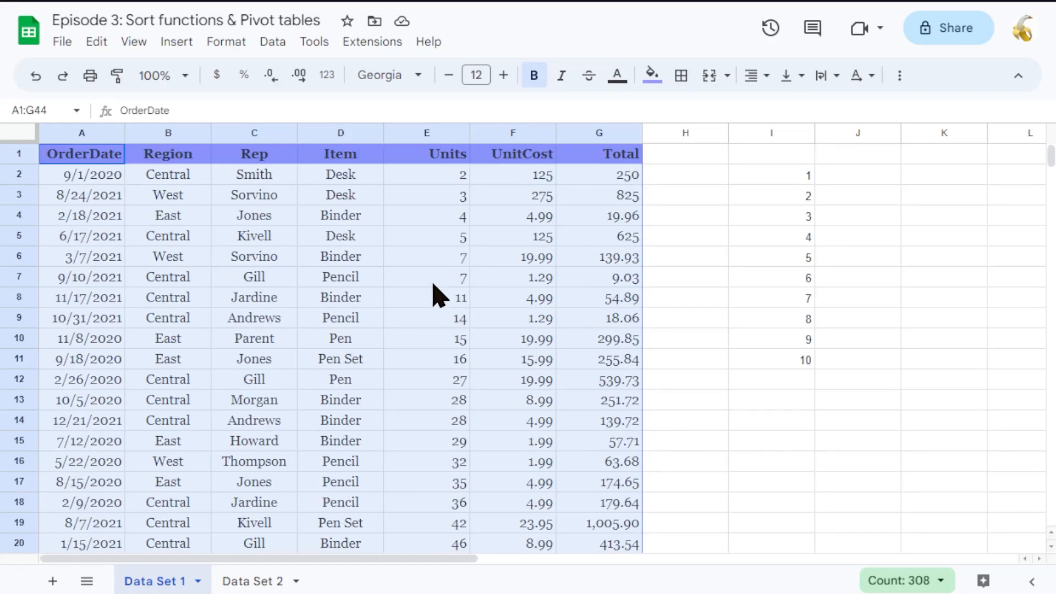
{"action": "right_click", "coordinate": [433, 285]}
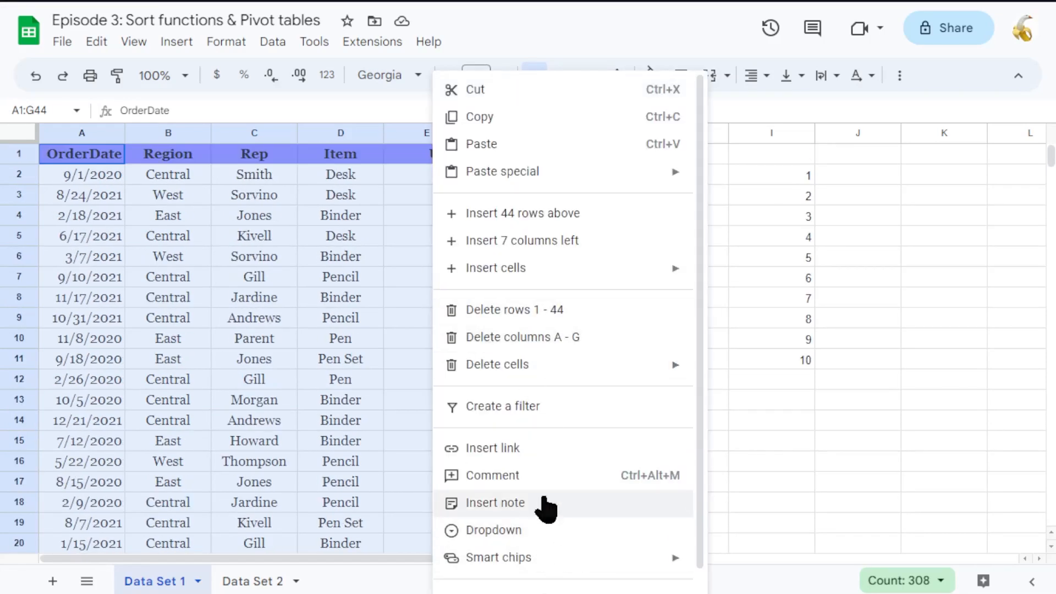
{"action": "scroll", "coordinate": [550, 503], "scroll_direction": "down", "scroll_amount": 1}
{"action": "mouse_move", "coordinate": [616, 578]}
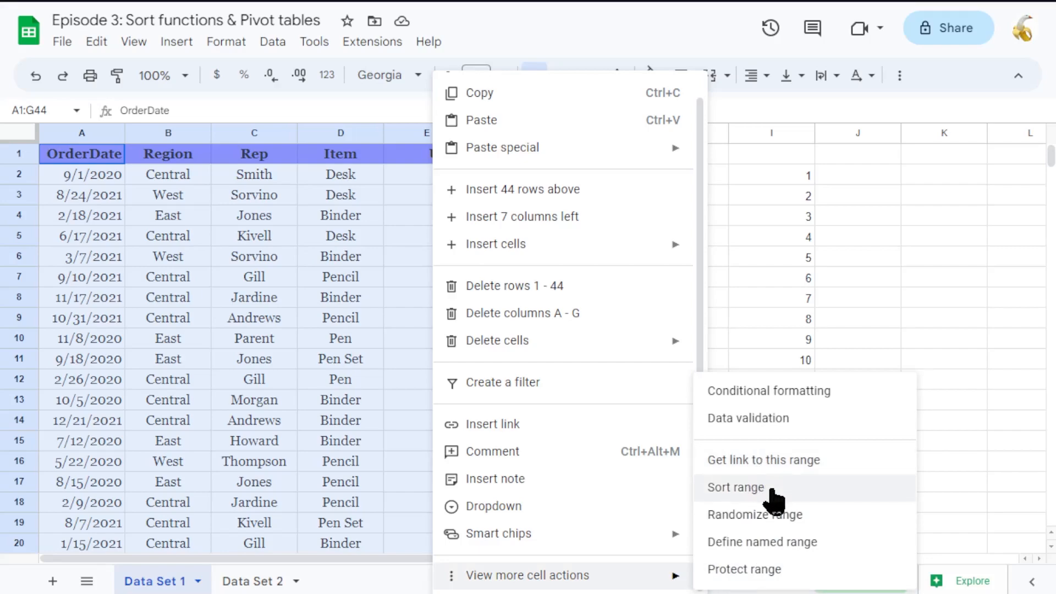
{"action": "left_click", "coordinate": [737, 487]}
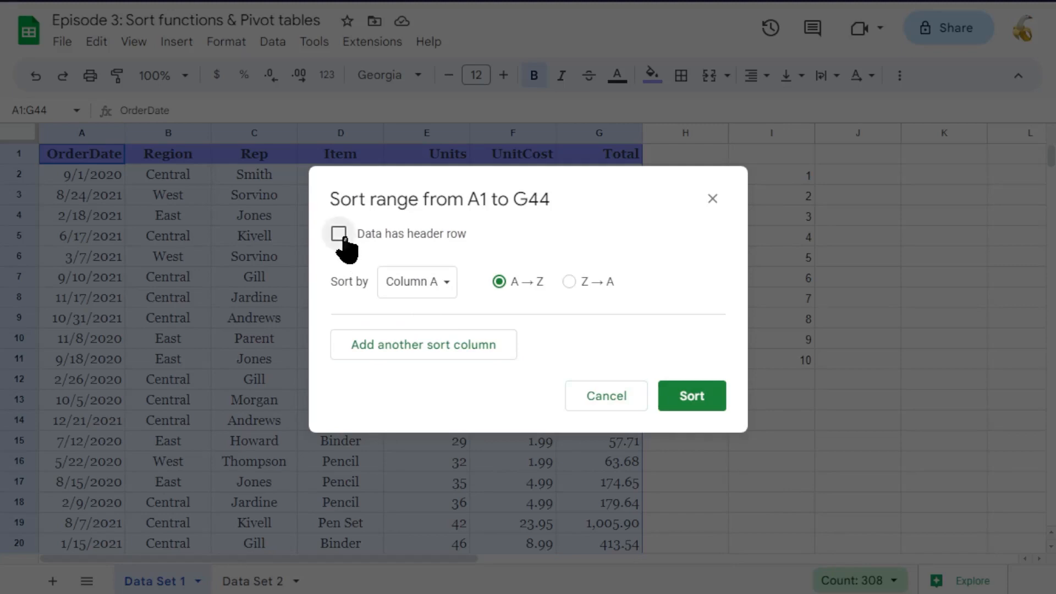
Toggle the header row option and compare the available sort columns, leaving the data marked as having a header row
{"action": "left_click", "coordinate": [340, 237]}
{"action": "left_click", "coordinate": [340, 236]}
{"action": "left_click", "coordinate": [340, 236]}
{"action": "left_click", "coordinate": [419, 283]}
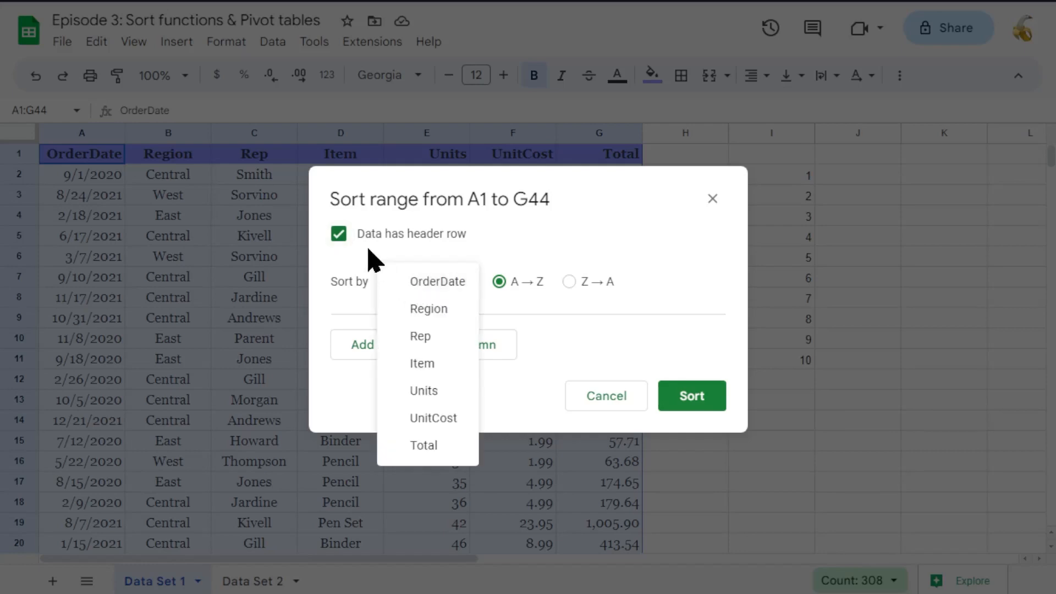
{"action": "left_click", "coordinate": [340, 236]}
{"action": "left_click", "coordinate": [340, 237]}
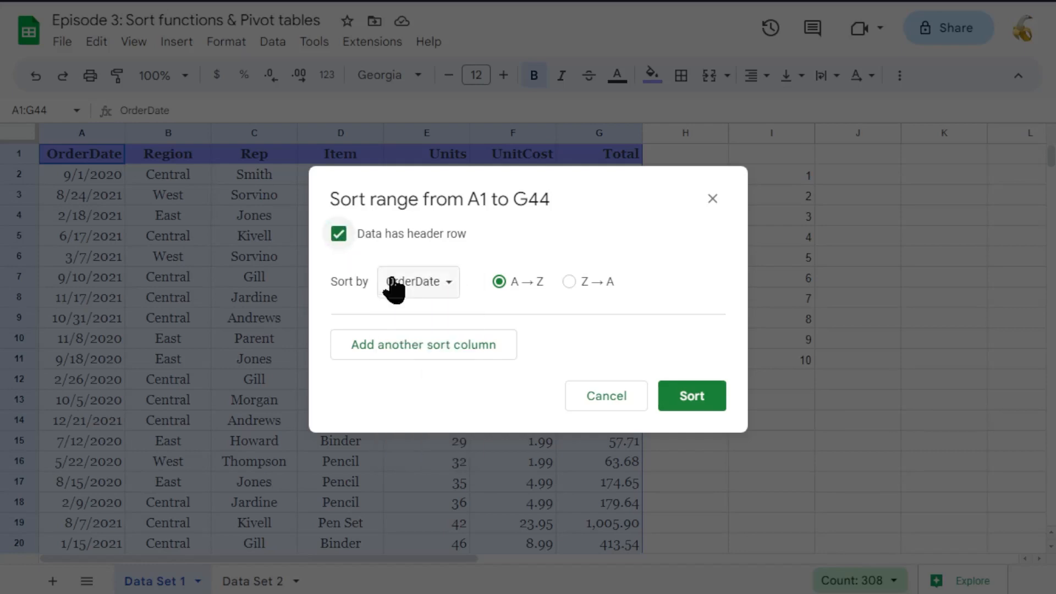
{"action": "left_click", "coordinate": [436, 288]}
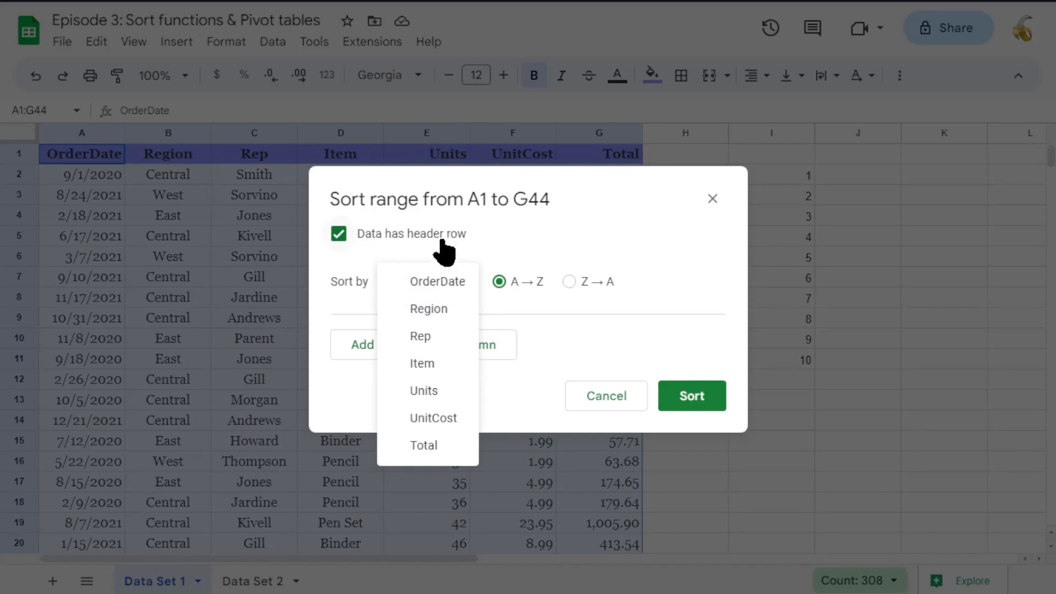
{"action": "left_click", "coordinate": [515, 234]}
{"action": "left_click", "coordinate": [345, 244]}
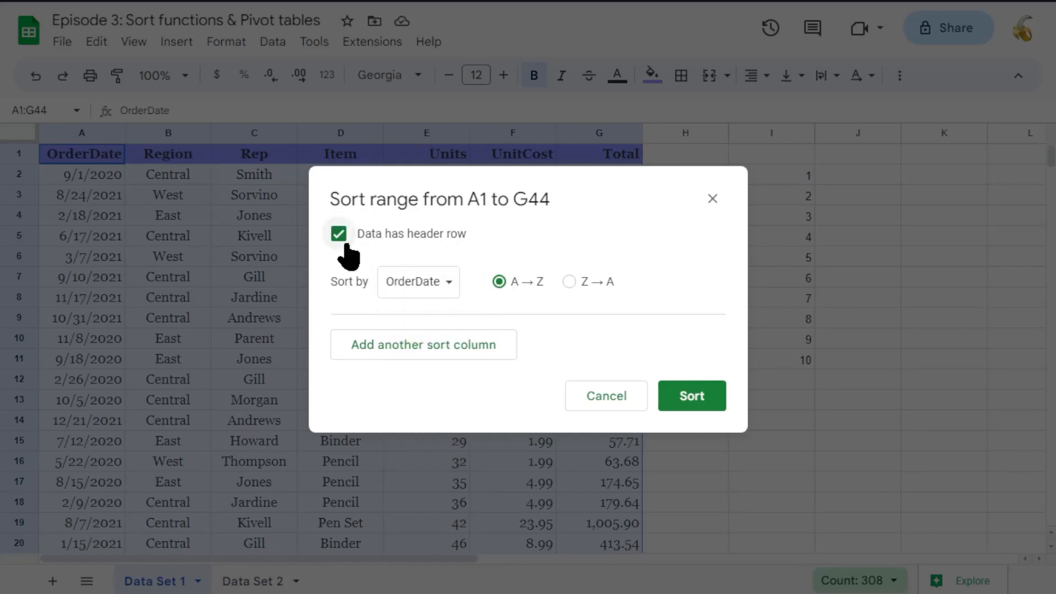
Sort the table range by Region from A to Z
{"action": "left_click", "coordinate": [436, 288]}
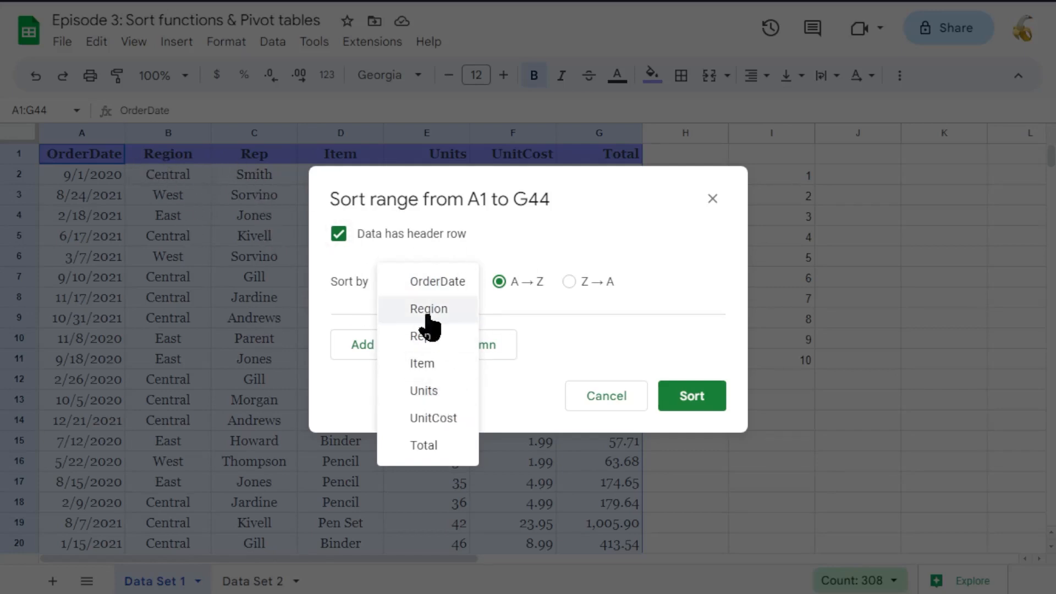
{"action": "left_click", "coordinate": [471, 309]}
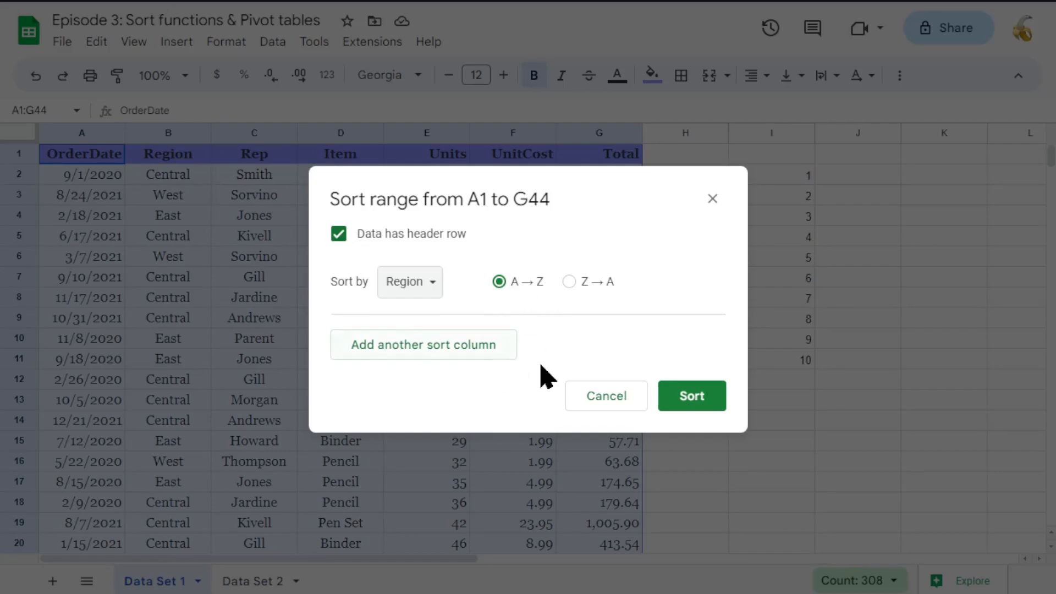
{"action": "left_click", "coordinate": [693, 397]}
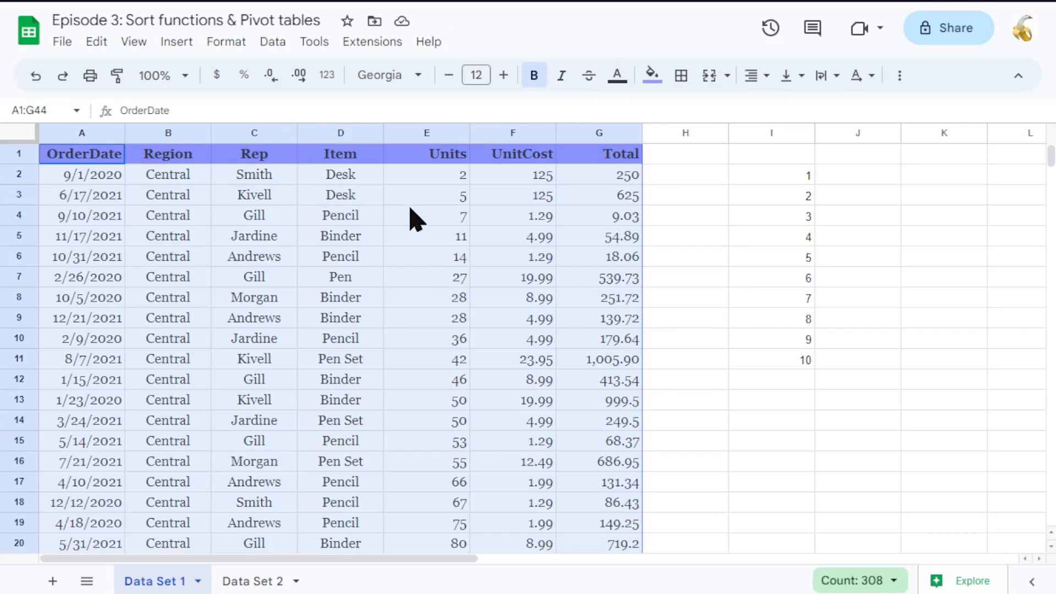
Try sorting A1:G44 by Column B from A to Z without the header row option, and undo that sort
{"action": "right_click", "coordinate": [329, 251]}
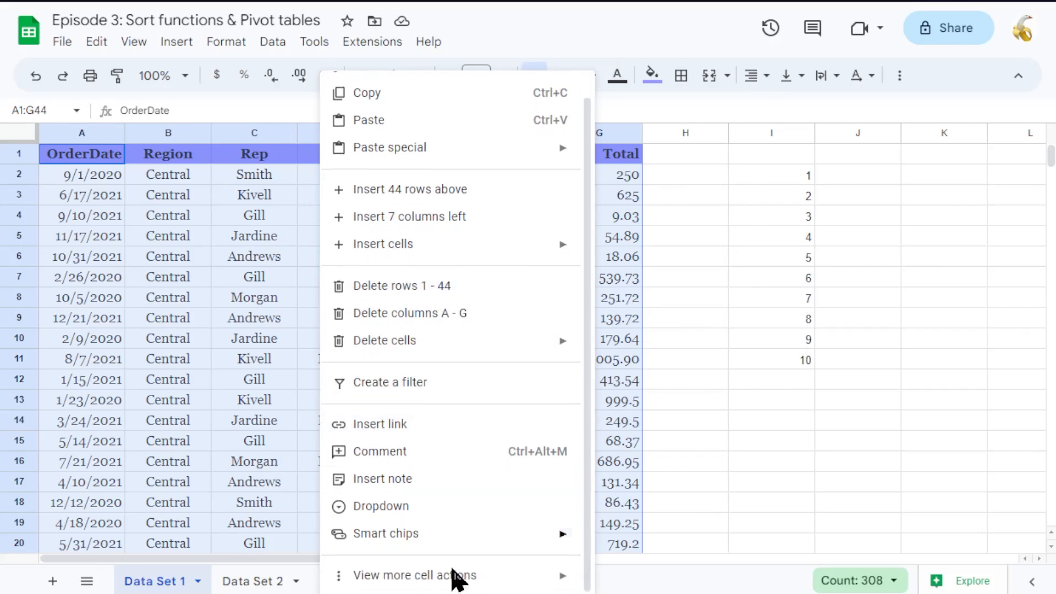
{"action": "mouse_move", "coordinate": [450, 579]}
{"action": "left_click", "coordinate": [660, 503]}
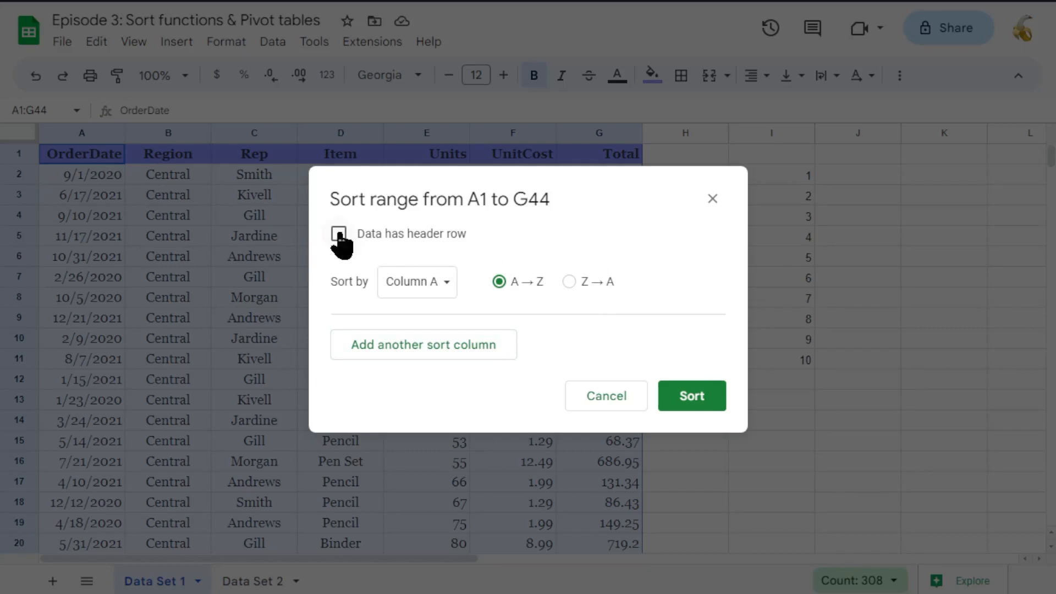
{"action": "left_click", "coordinate": [437, 286]}
{"action": "left_click", "coordinate": [447, 309]}
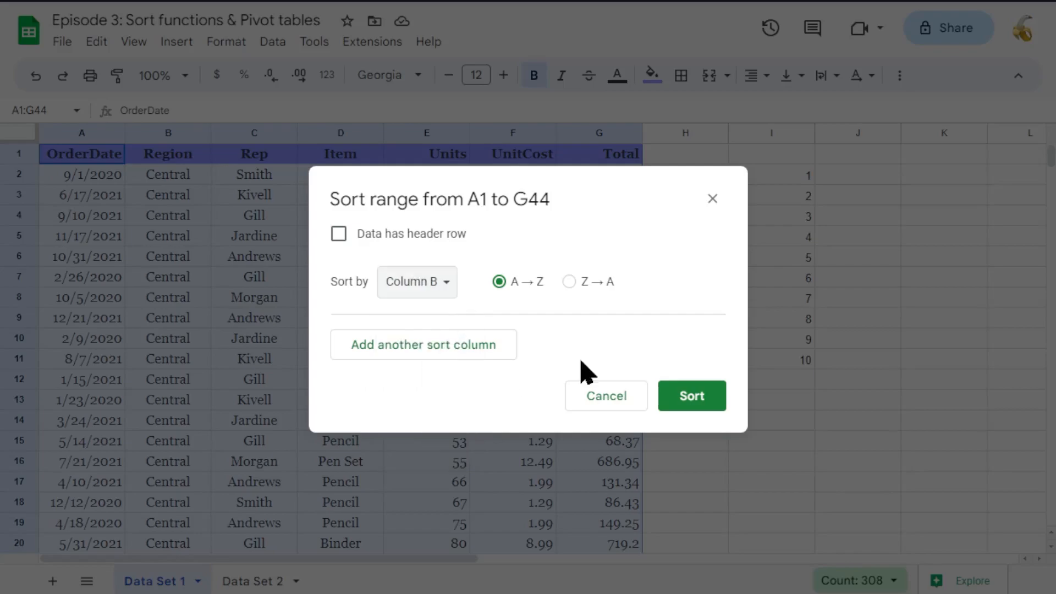
{"action": "left_click", "coordinate": [679, 404]}
{"action": "scroll", "coordinate": [456, 352], "scroll_direction": "down", "scroll_amount": 4}
{"action": "scroll", "coordinate": [460, 352], "scroll_direction": "down", "scroll_amount": 6}
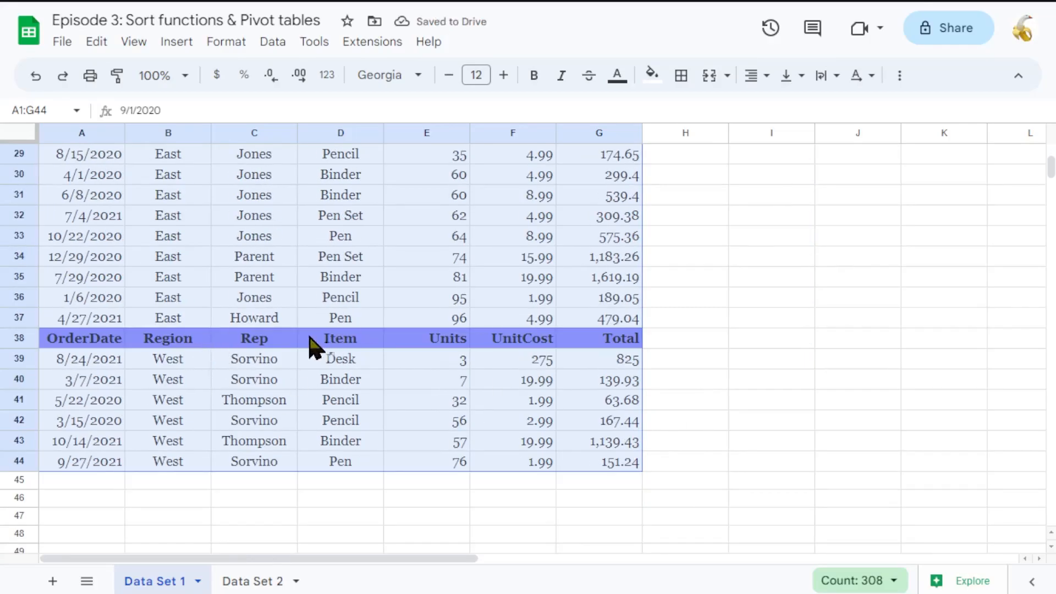
{"action": "scroll", "coordinate": [577, 405], "scroll_direction": "up", "scroll_amount": 9}
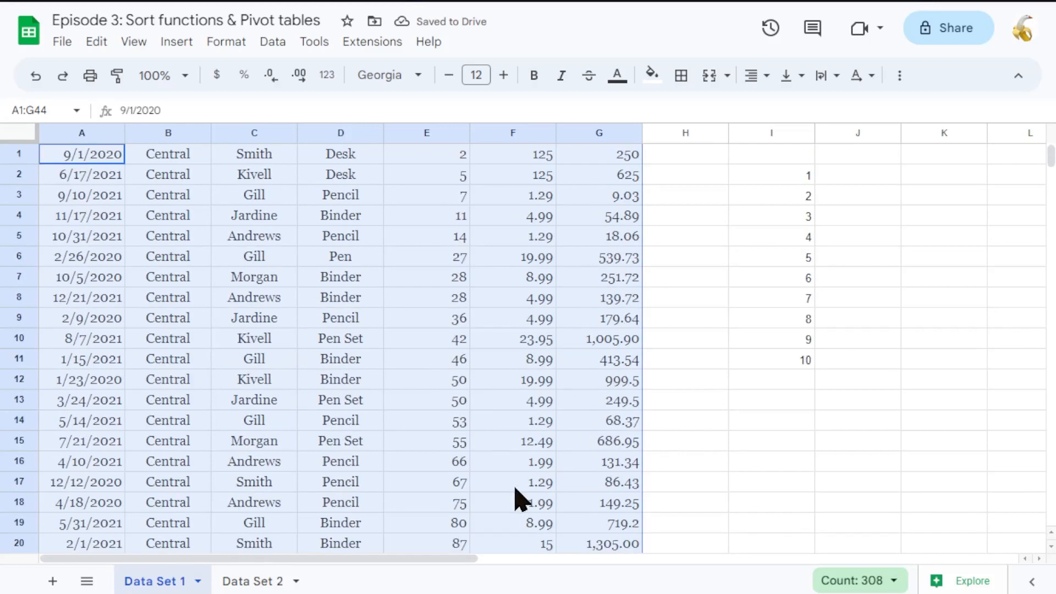
{"action": "key", "text": "ctrl+z"}
Examine the sort settings for A1:G44 with the header row option enabled, and close them without sorting
{"action": "right_click", "coordinate": [330, 205]}
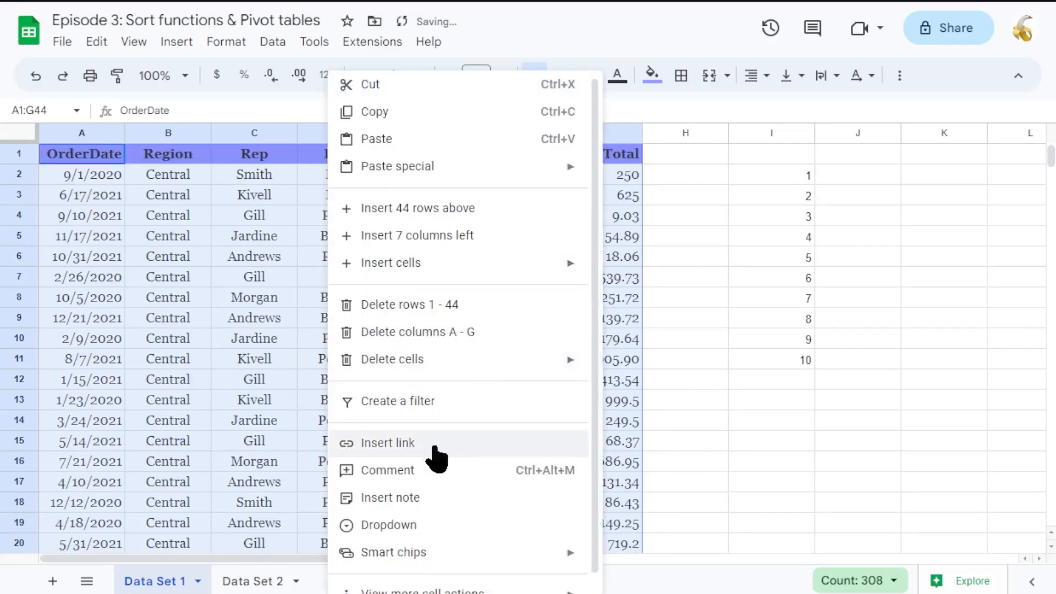
{"action": "mouse_move", "coordinate": [495, 589]}
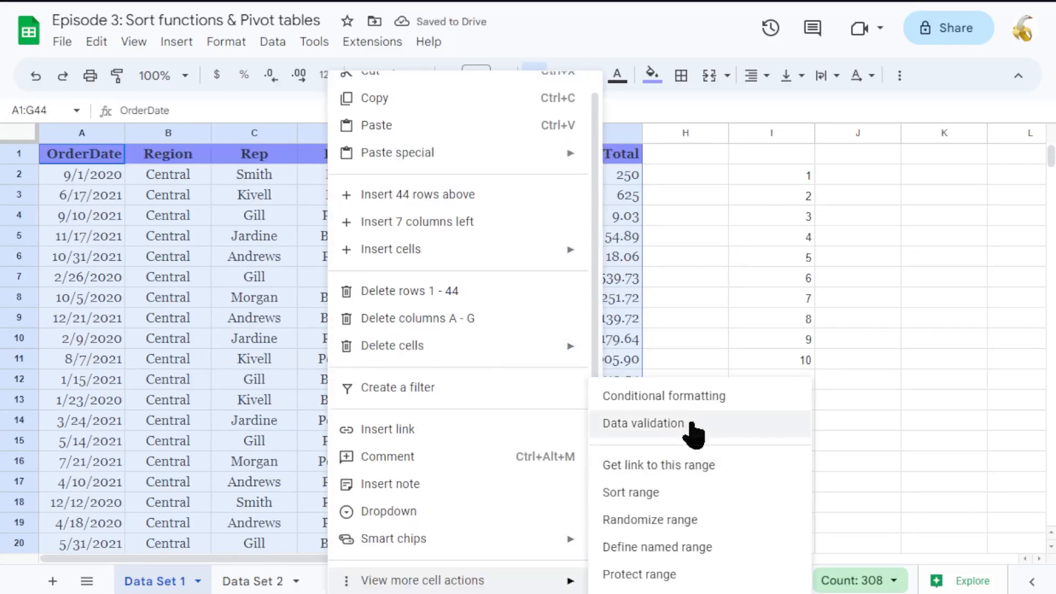
{"action": "left_click", "coordinate": [687, 495]}
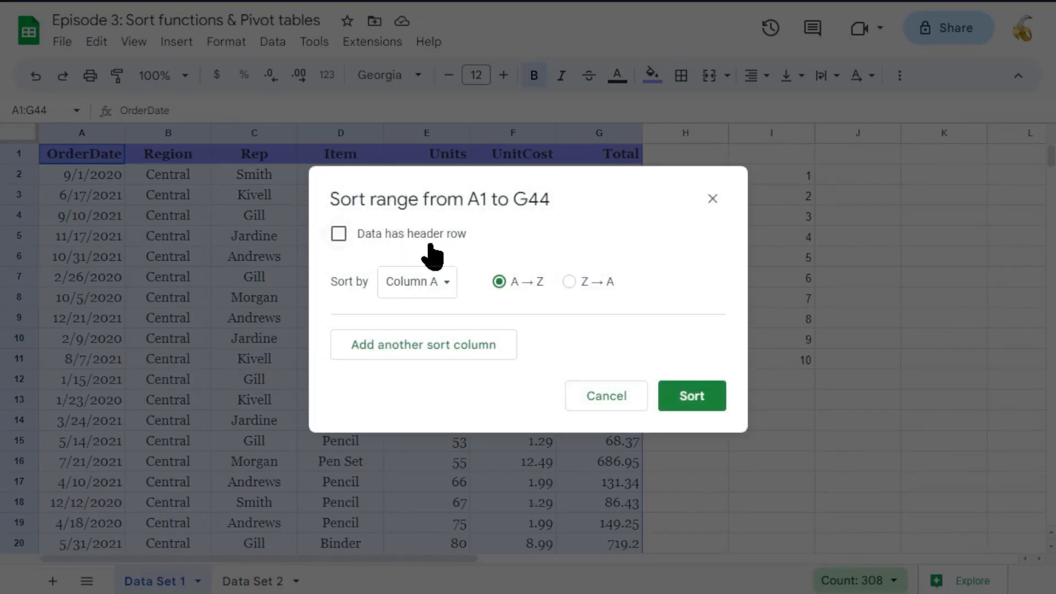
{"action": "left_click", "coordinate": [417, 241]}
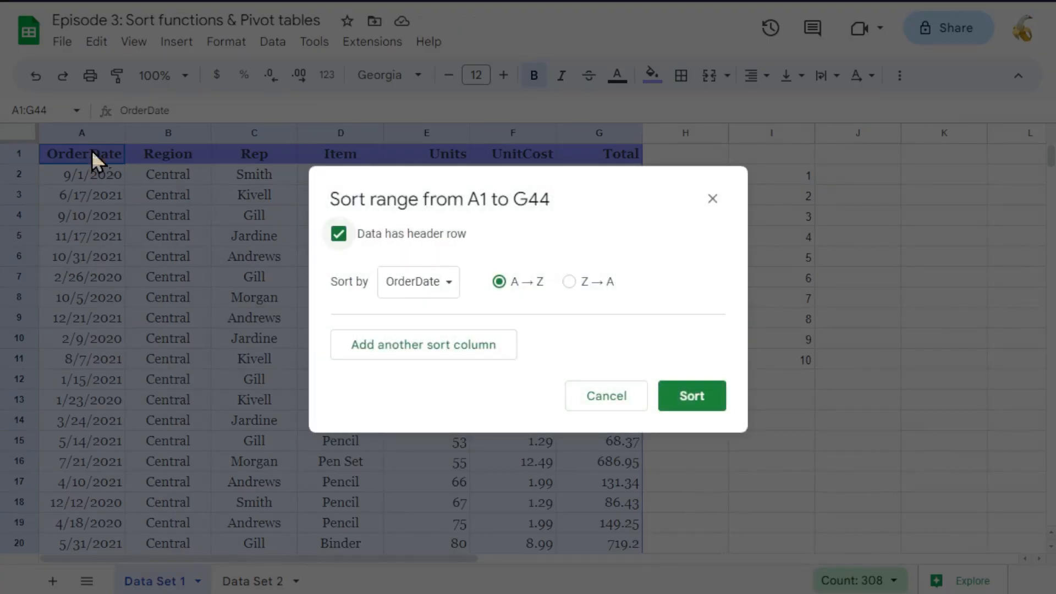
{"action": "left_click", "coordinate": [713, 199]}
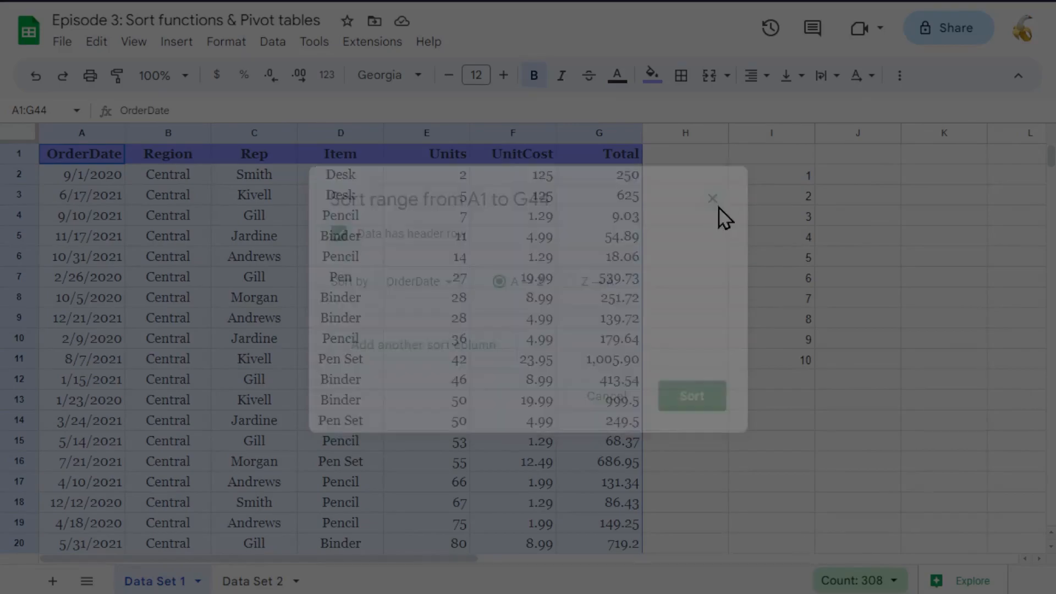
{"action": "left_click", "coordinate": [680, 199]}
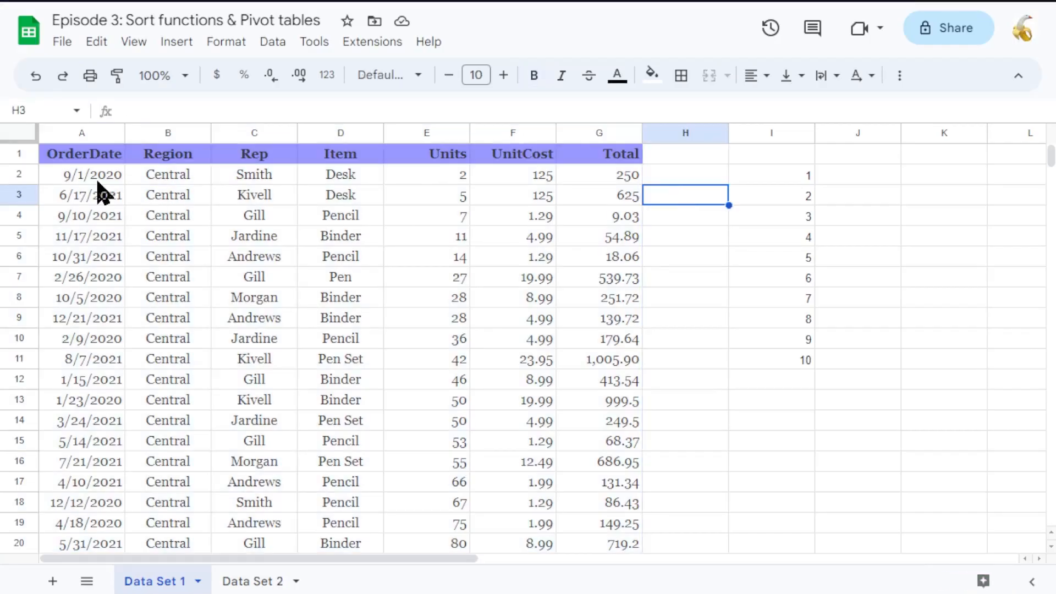
Select only the data records A2:G44, examine their range sort settings without a header row, and close them without sorting
{"action": "left_click_drag", "start_coordinate": [99, 180], "coordinate": [625, 465]}
{"action": "scroll", "coordinate": [589, 477], "scroll_direction": "up", "scroll_amount": 10}
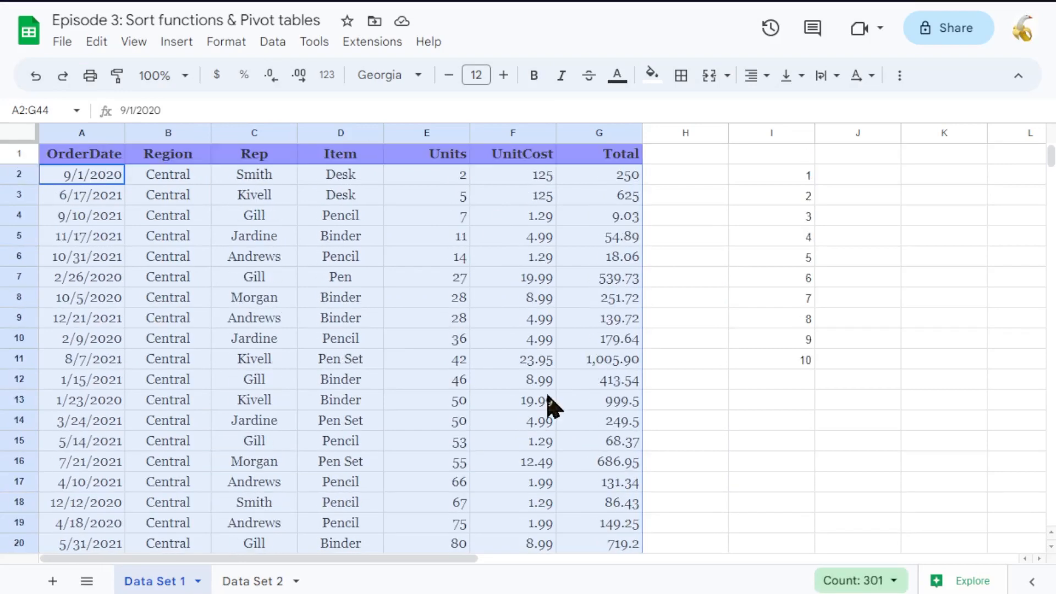
{"action": "right_click", "coordinate": [220, 348]}
{"action": "scroll", "coordinate": [324, 544], "scroll_direction": "down", "scroll_amount": 1}
{"action": "mouse_move", "coordinate": [338, 588]}
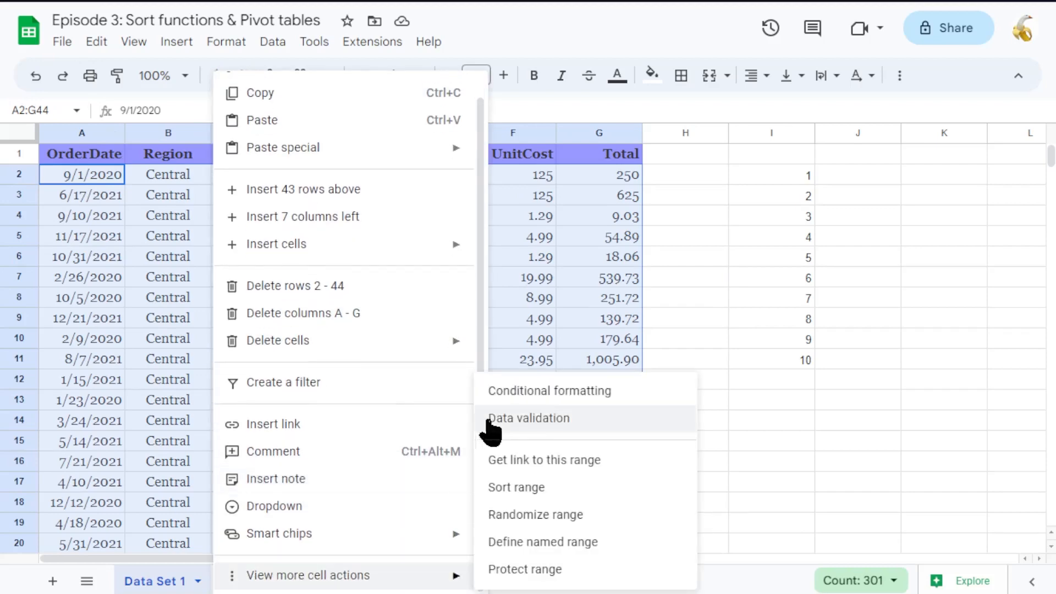
{"action": "left_click", "coordinate": [552, 484]}
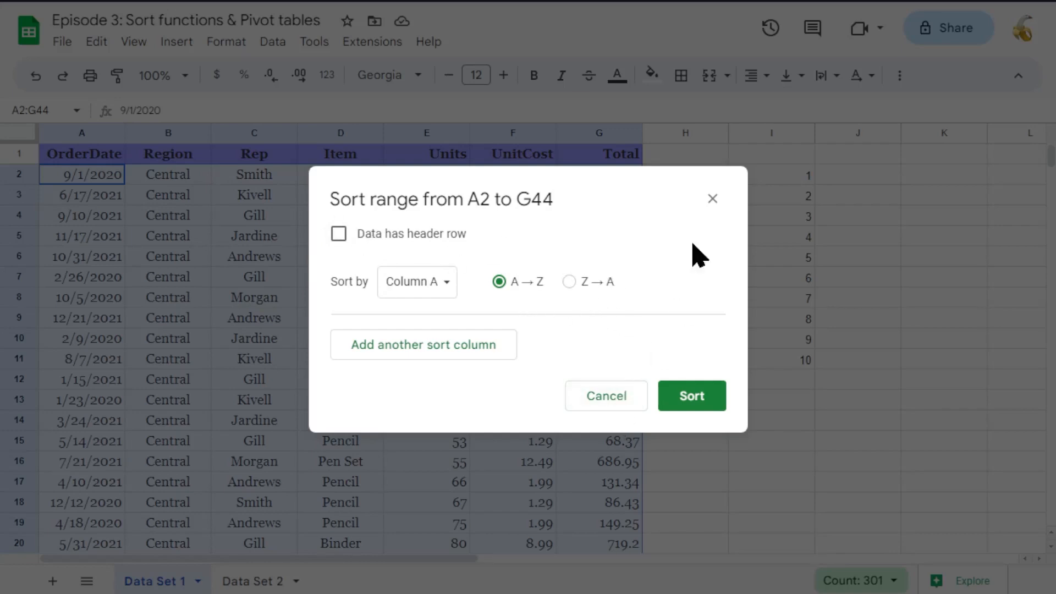
{"action": "left_click", "coordinate": [711, 199]}
{"action": "left_click", "coordinate": [709, 278]}
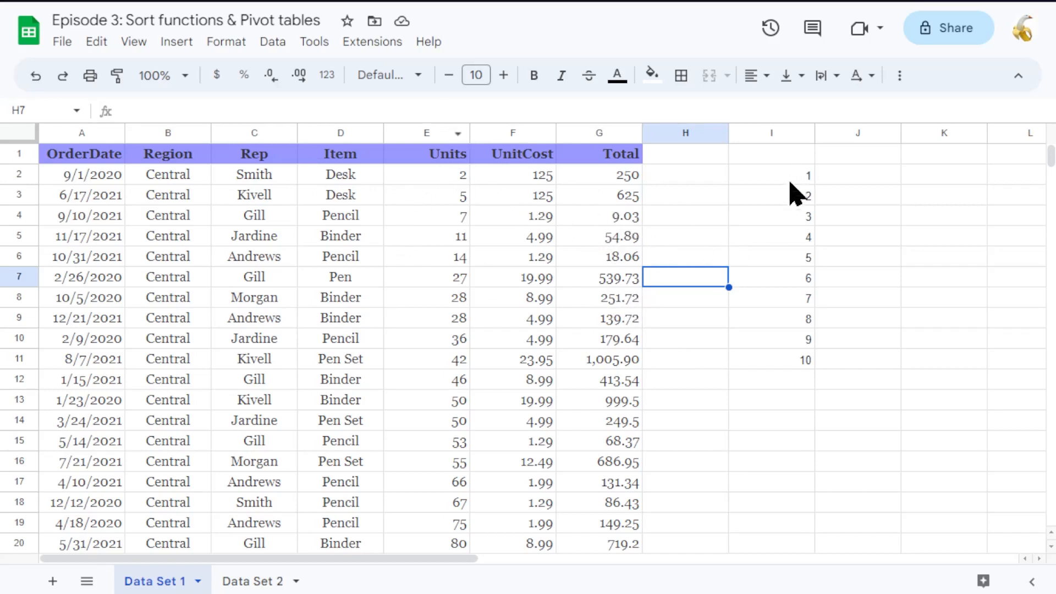
Delete the separate numbers 1 to 10 from column I
{"action": "left_click_drag", "start_coordinate": [800, 176], "coordinate": [795, 421]}
{"action": "key", "text": "Delete"}
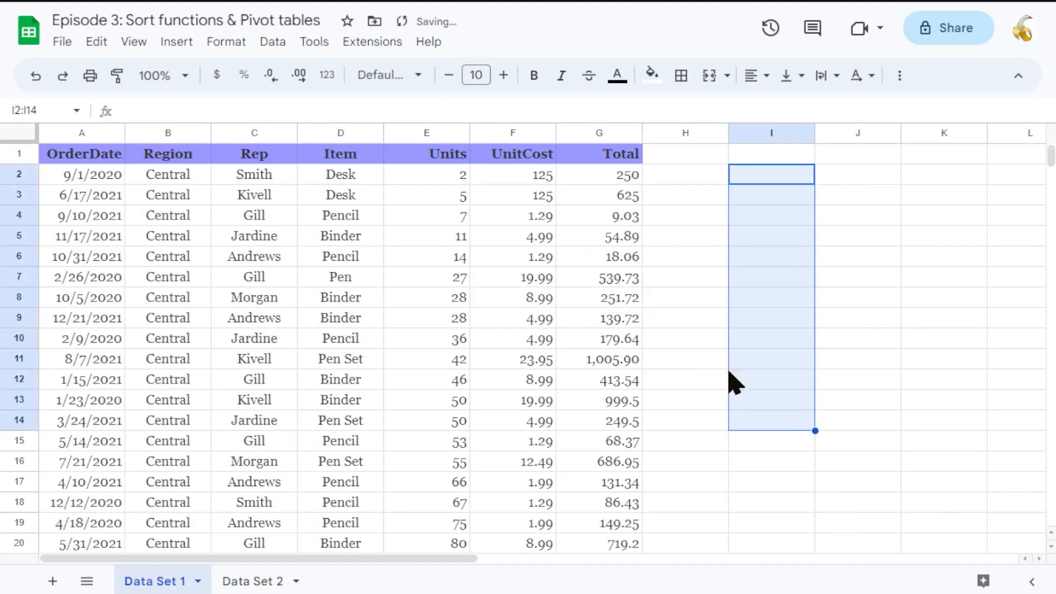
{"action": "left_click", "coordinate": [682, 320]}
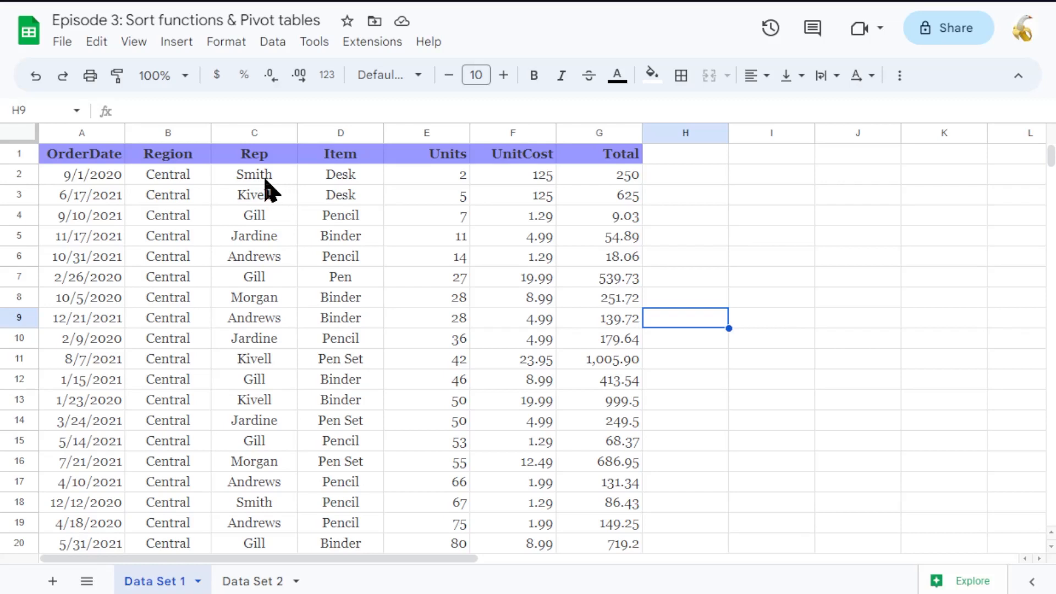
{"action": "left_click_drag", "start_coordinate": [265, 178], "coordinate": [285, 430]}
{"action": "left_click", "coordinate": [686, 372]}
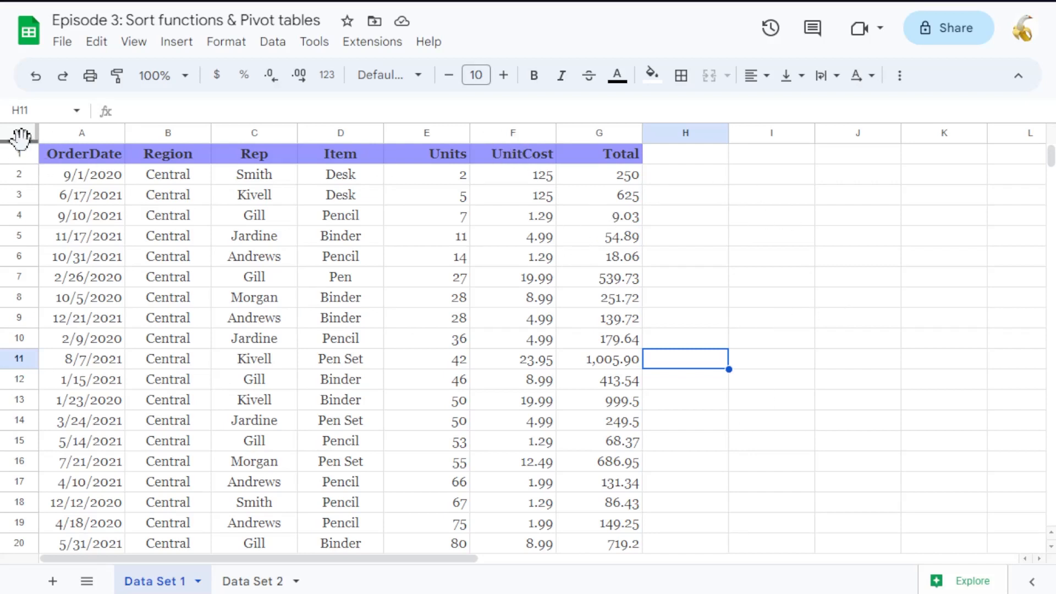
Freeze the header row and sort the whole sheet by the UnitCost column from A to Z
{"action": "left_click_drag", "start_coordinate": [22, 142], "coordinate": [41, 168]}
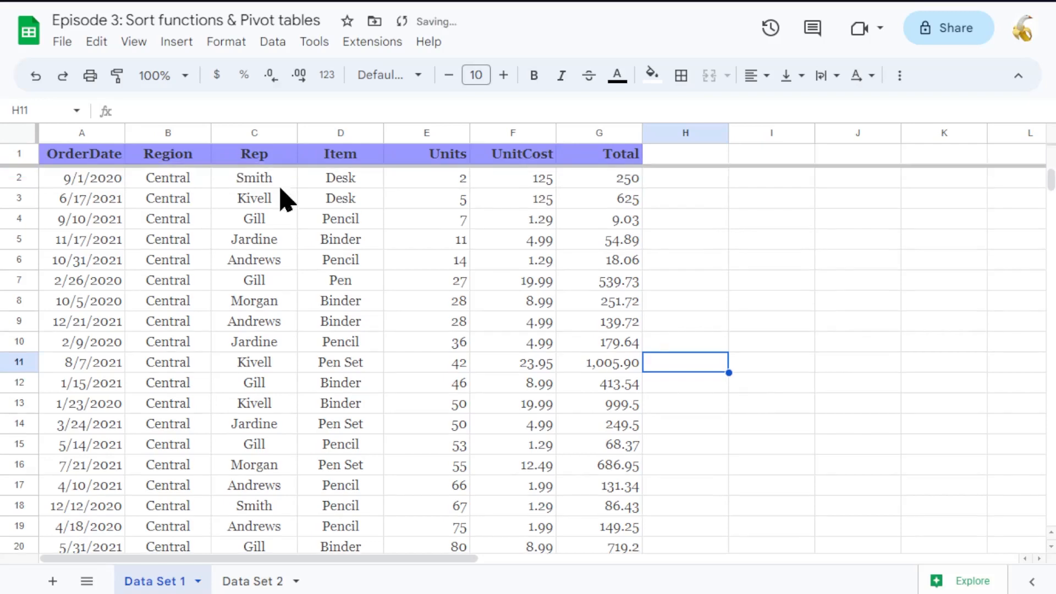
{"action": "left_click", "coordinate": [516, 135]}
{"action": "right_click", "coordinate": [513, 137]}
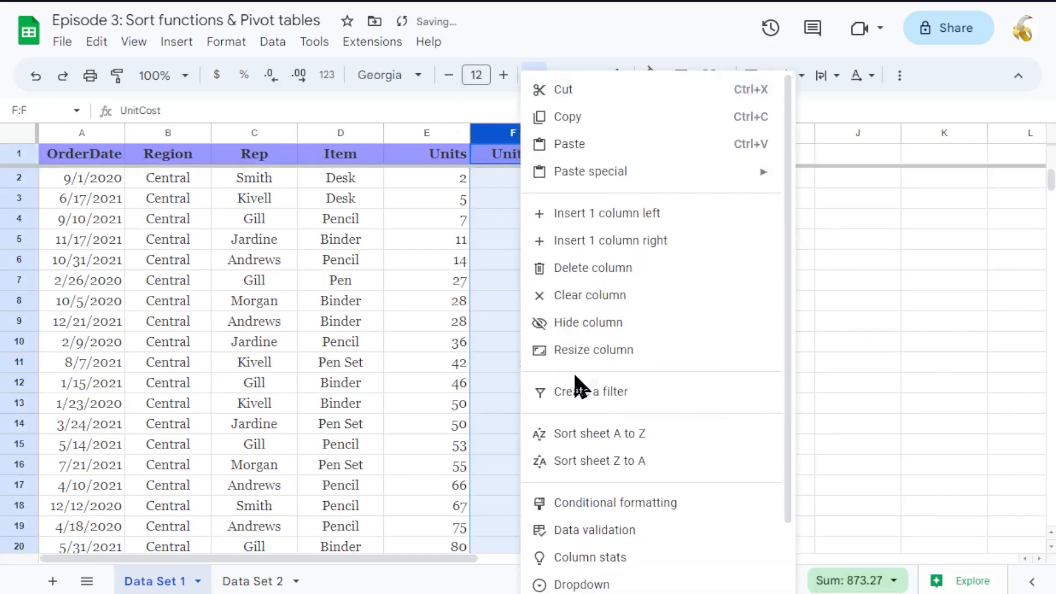
{"action": "left_click", "coordinate": [624, 437]}
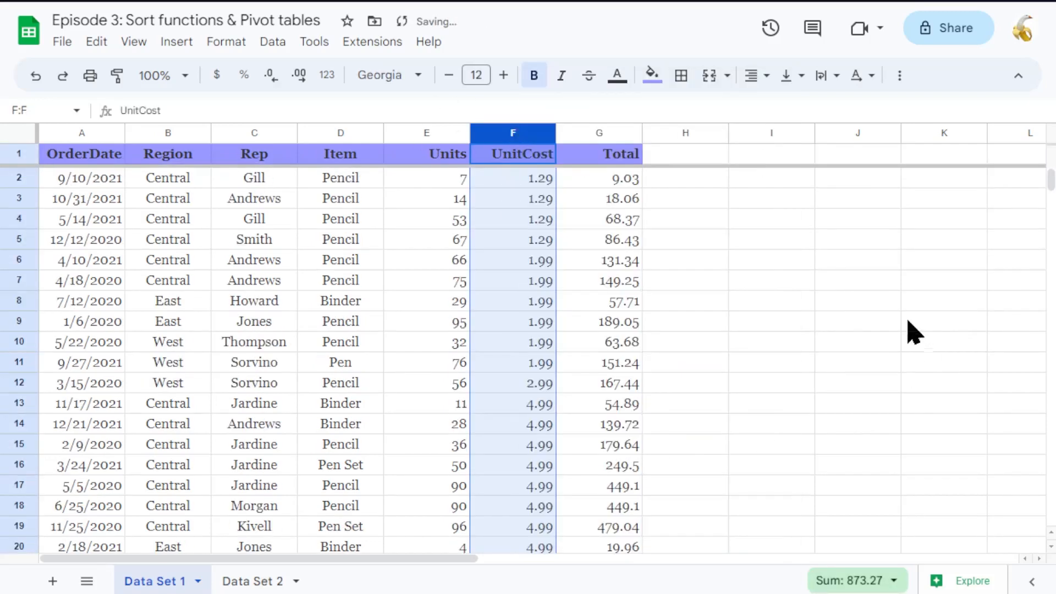
{"action": "scroll", "coordinate": [660, 357], "scroll_direction": "down", "scroll_amount": 8}
{"action": "scroll", "coordinate": [637, 388], "scroll_direction": "down", "scroll_amount": 5}
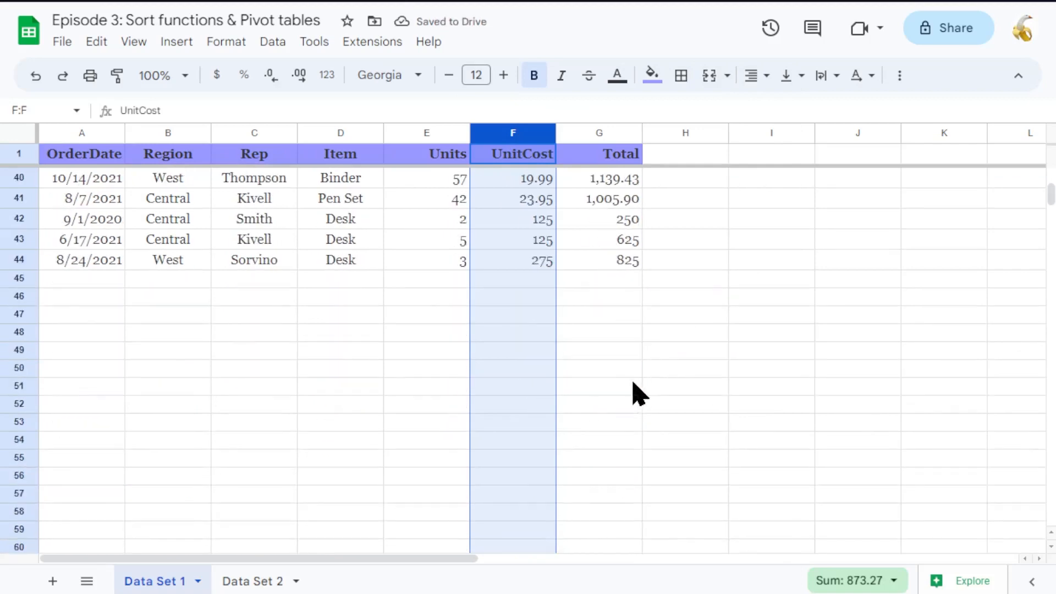
Sort the whole sheet by the Units column from A to Z and review the order of the records
{"action": "scroll", "coordinate": [585, 412], "scroll_direction": "up", "scroll_amount": 13}
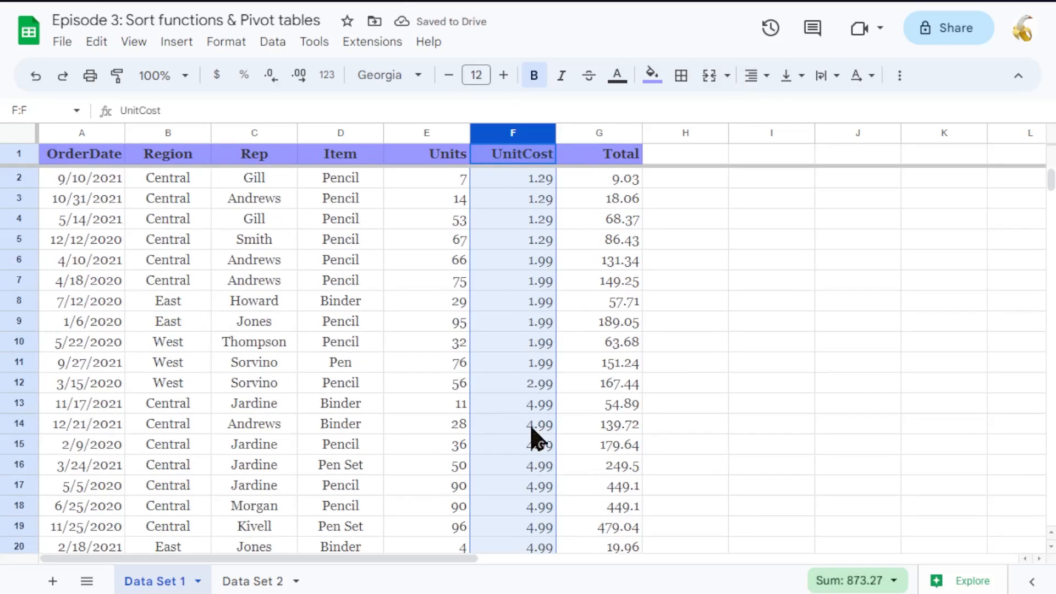
{"action": "left_click", "coordinate": [702, 223]}
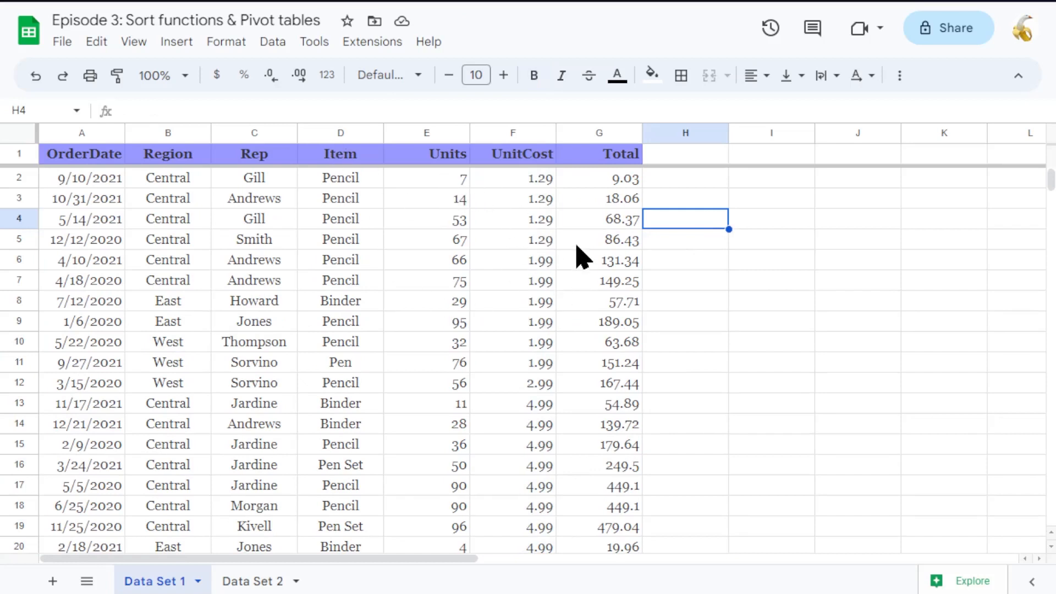
{"action": "left_click", "coordinate": [440, 134]}
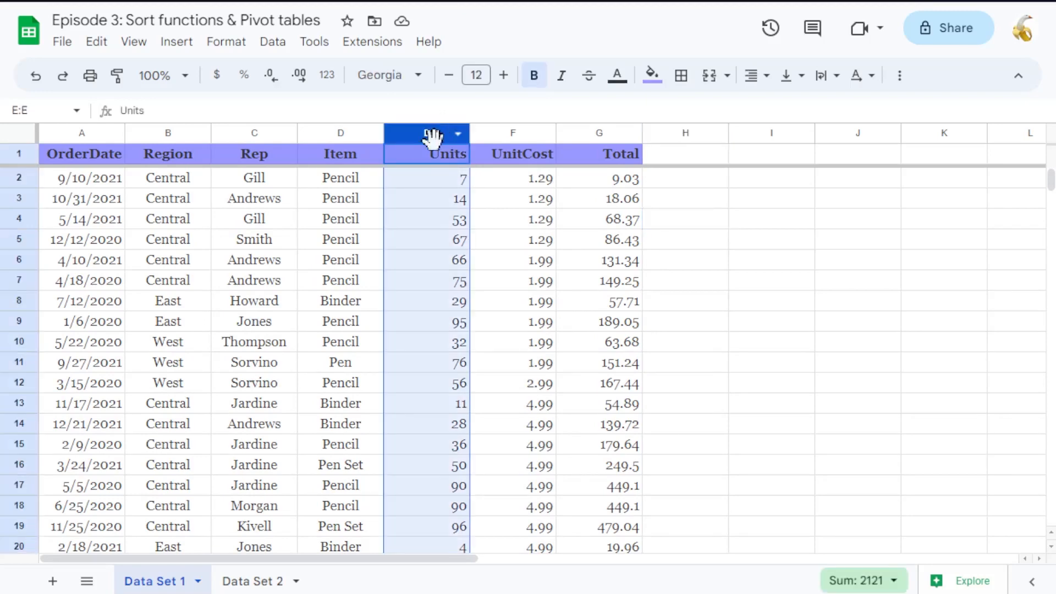
{"action": "right_click", "coordinate": [432, 134]}
{"action": "left_click", "coordinate": [553, 436]}
{"action": "left_click", "coordinate": [867, 324]}
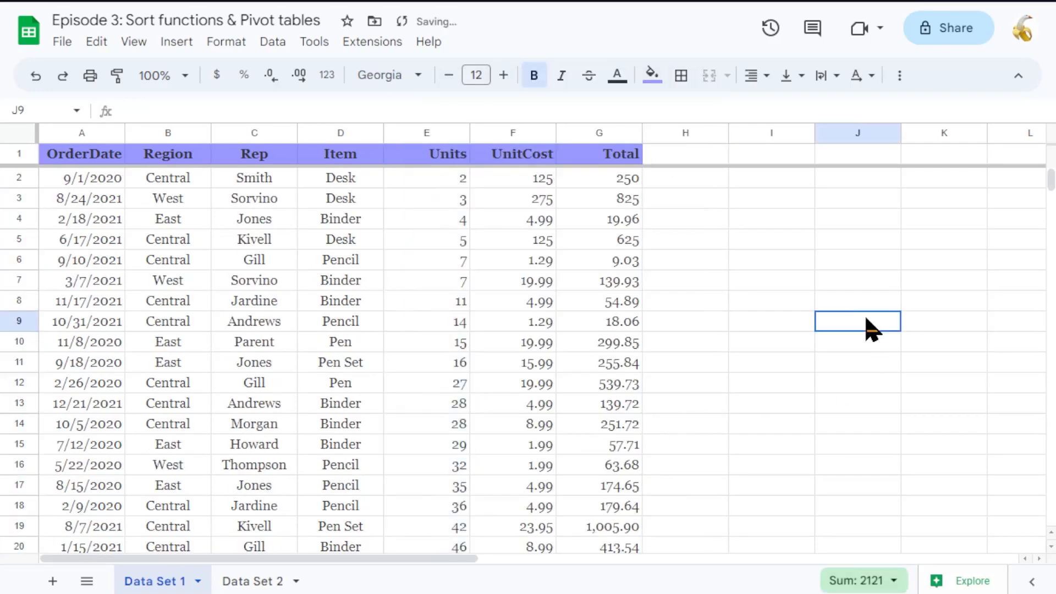
{"action": "left_click_drag", "start_coordinate": [461, 198], "coordinate": [460, 485]}
{"action": "scroll", "coordinate": [758, 341], "scroll_direction": "down", "scroll_amount": 6}
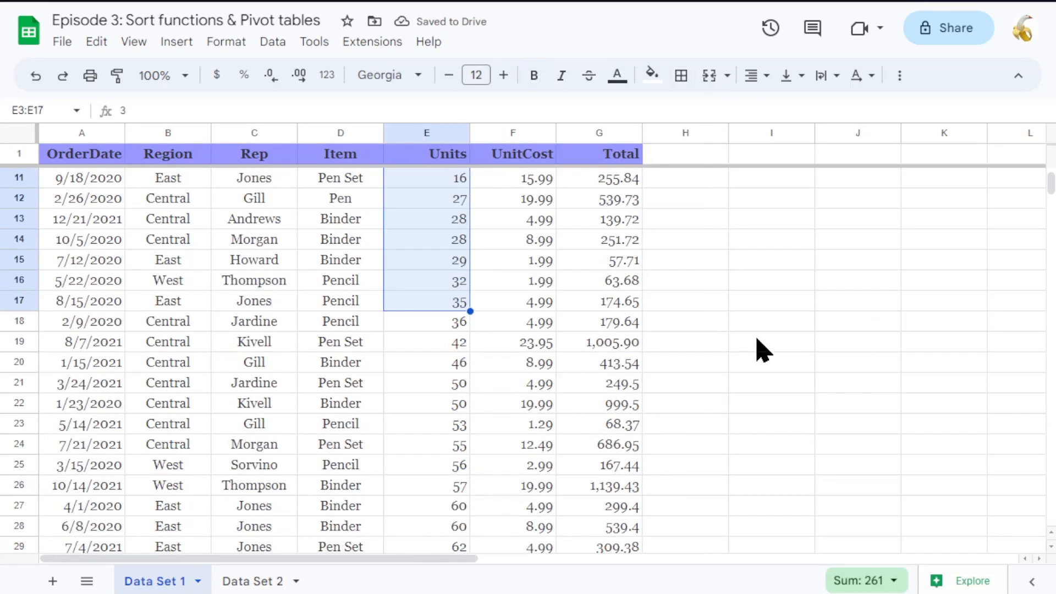
{"action": "left_click", "coordinate": [767, 344]}
{"action": "scroll", "coordinate": [519, 405], "scroll_direction": "down", "scroll_amount": 3}
{"action": "scroll", "coordinate": [415, 405], "scroll_direction": "up", "scroll_amount": 7}
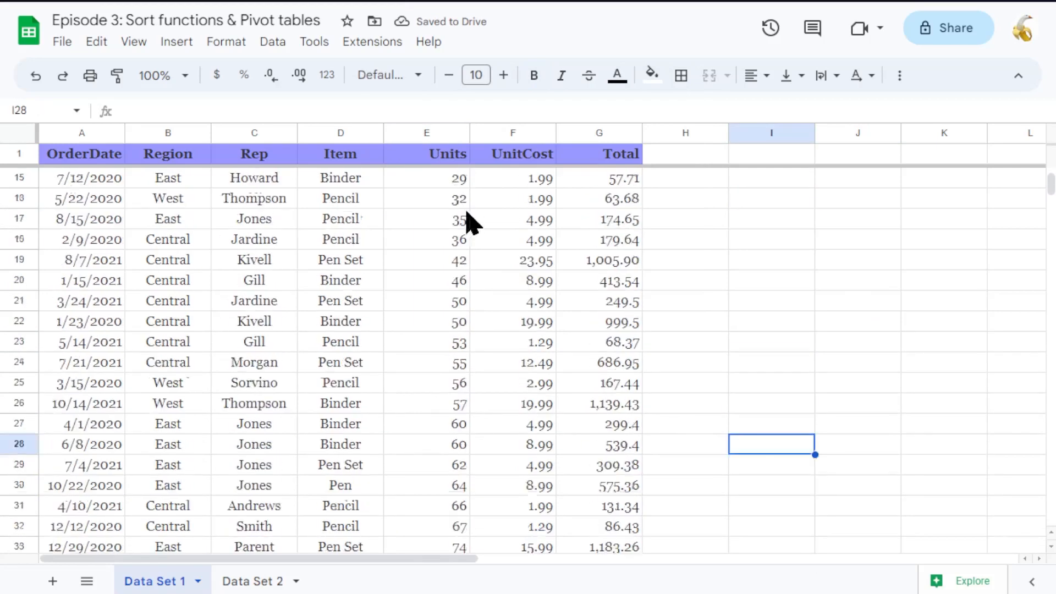
Start a conditional formatting rule for the Units values and set its range to E2:E44
{"action": "left_click_drag", "start_coordinate": [456, 180], "coordinate": [461, 358]}
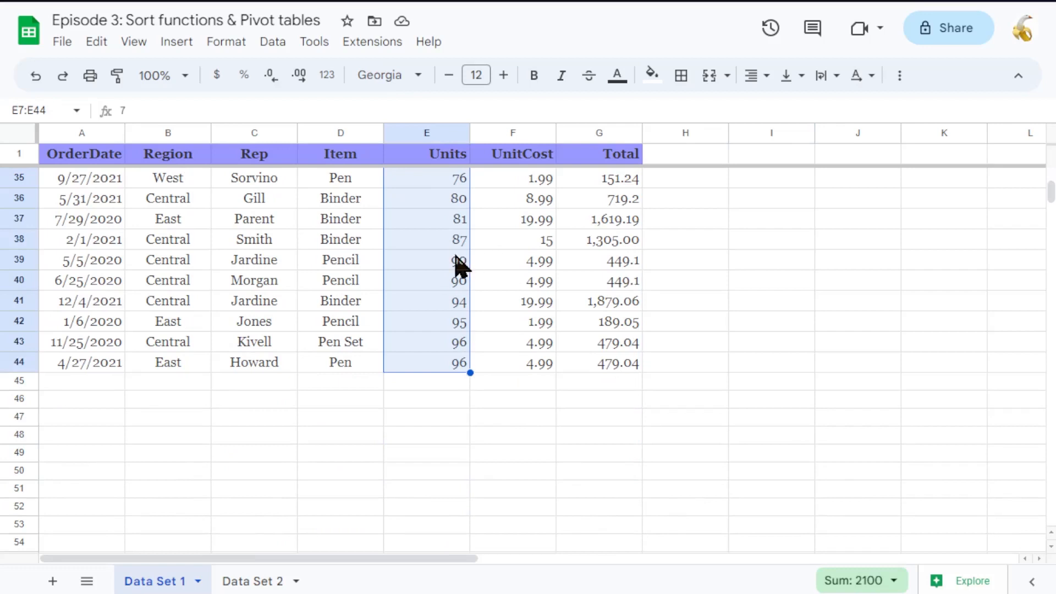
{"action": "right_click", "coordinate": [440, 240]}
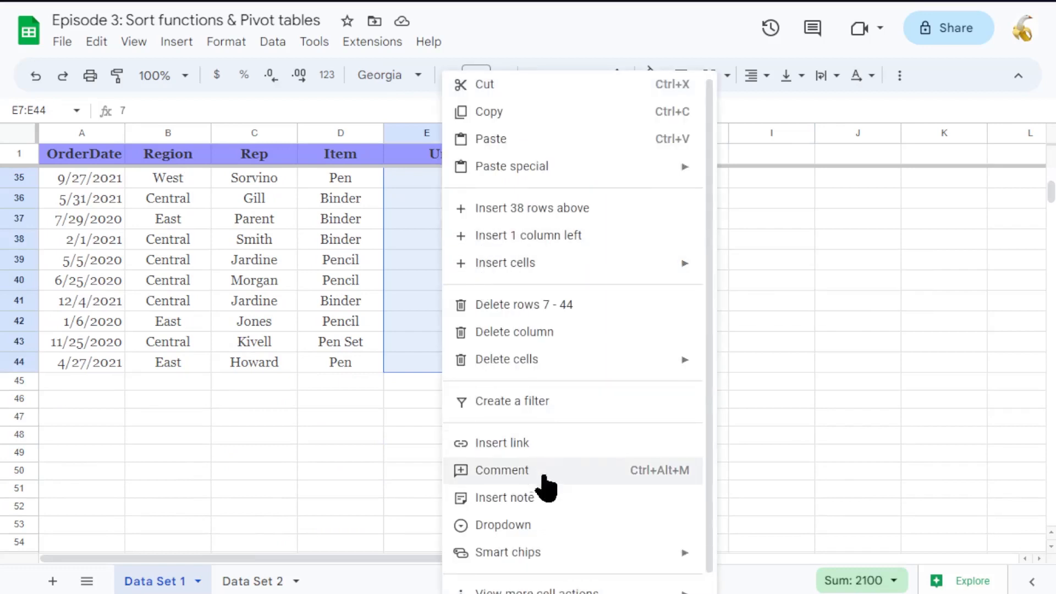
{"action": "scroll", "coordinate": [558, 533], "scroll_direction": "down", "scroll_amount": 1}
{"action": "mouse_move", "coordinate": [572, 575]}
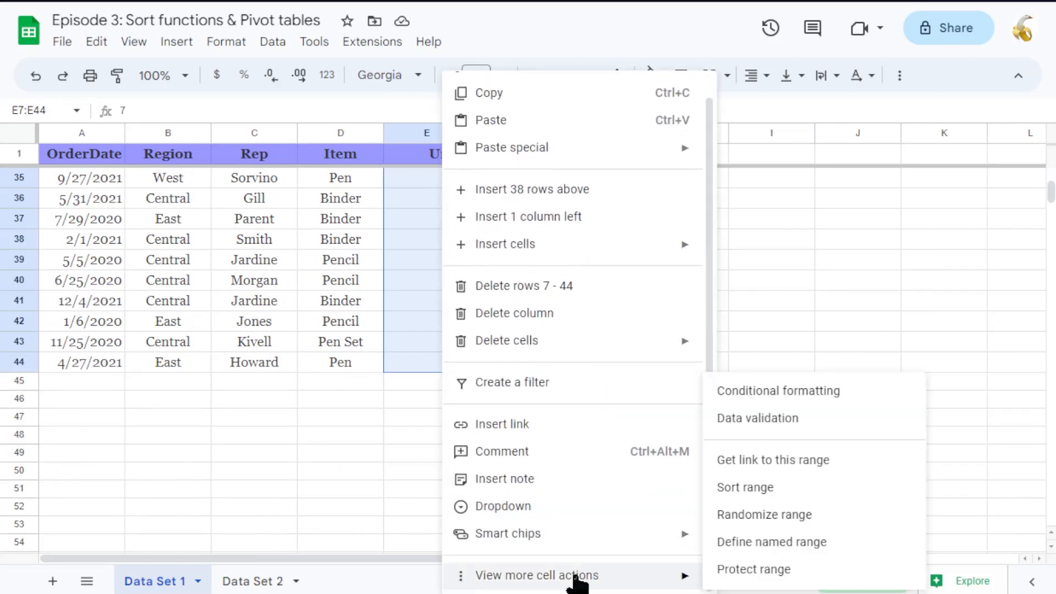
{"action": "left_click", "coordinate": [776, 392]}
{"action": "scroll", "coordinate": [601, 377], "scroll_direction": "up", "scroll_amount": 10}
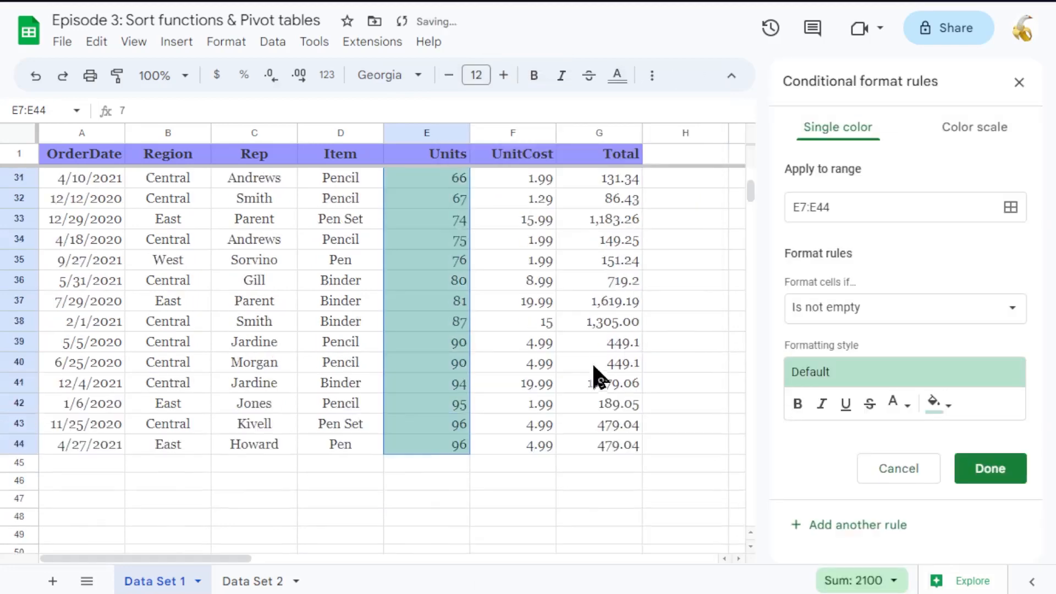
{"action": "scroll", "coordinate": [446, 352], "scroll_direction": "up", "scroll_amount": 2}
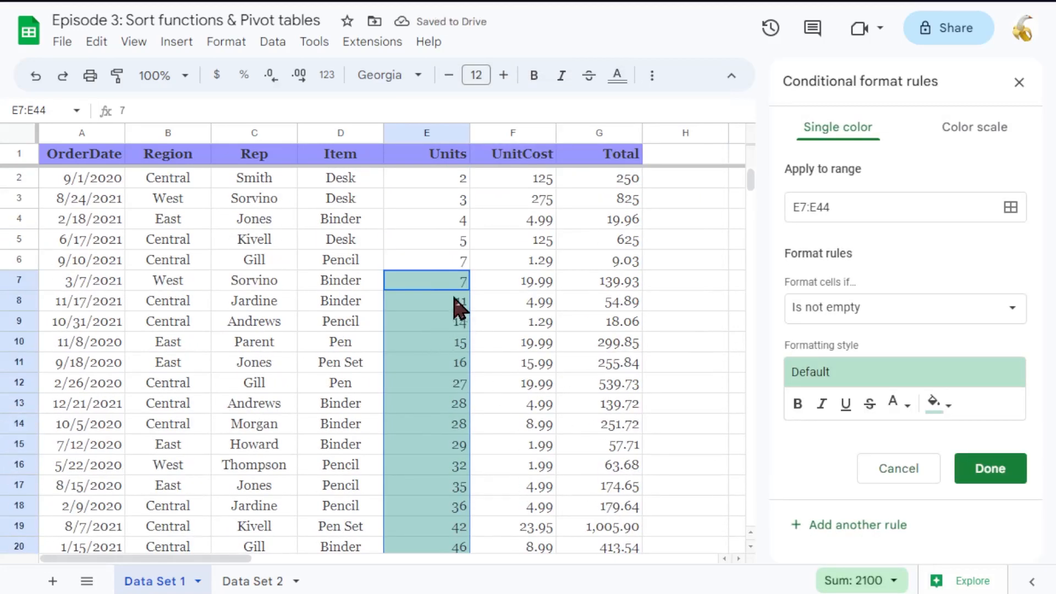
{"action": "left_click", "coordinate": [806, 207]}
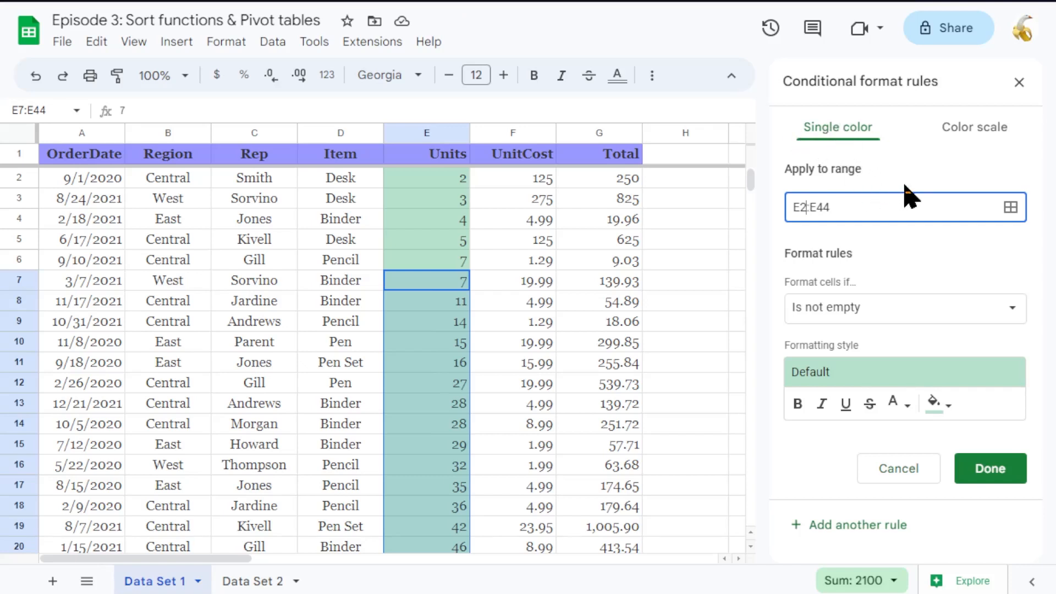
Switch the Units rule to a color scale with the default green-to-white gradient and inspect it down the column
{"action": "left_click", "coordinate": [981, 137]}
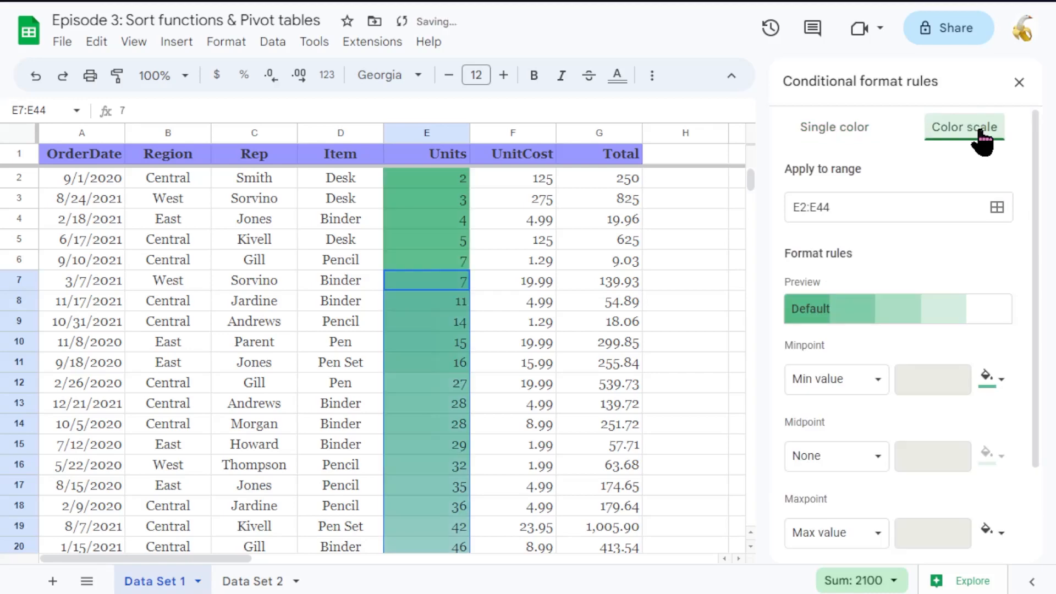
{"action": "scroll", "coordinate": [412, 374], "scroll_direction": "down", "scroll_amount": 1}
{"action": "scroll", "coordinate": [411, 374], "scroll_direction": "down", "scroll_amount": 9}
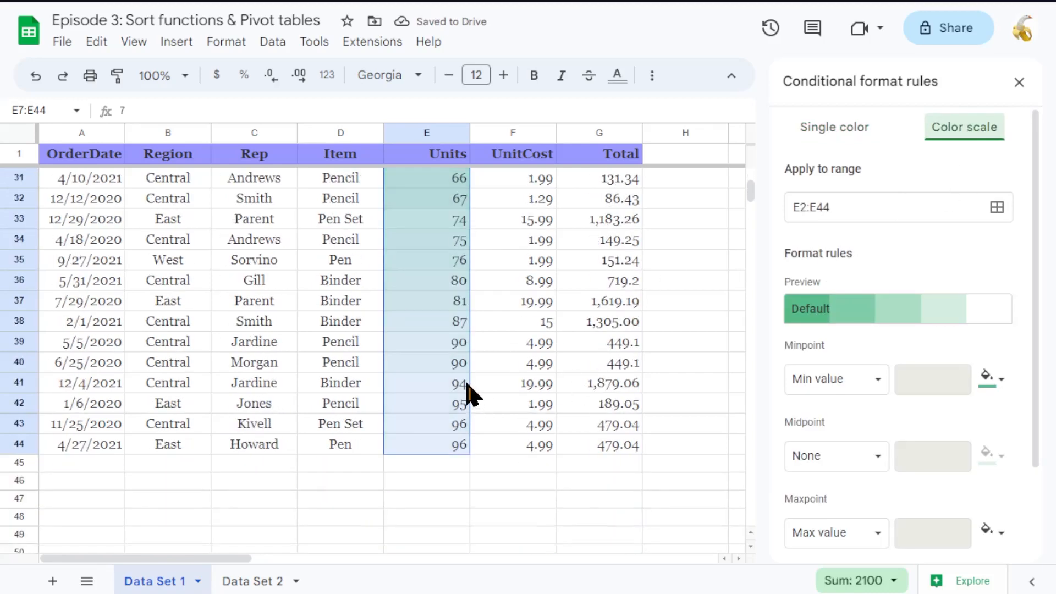
{"action": "scroll", "coordinate": [455, 381], "scroll_direction": "up", "scroll_amount": 3}
{"action": "scroll", "coordinate": [456, 385], "scroll_direction": "up", "scroll_amount": 7}
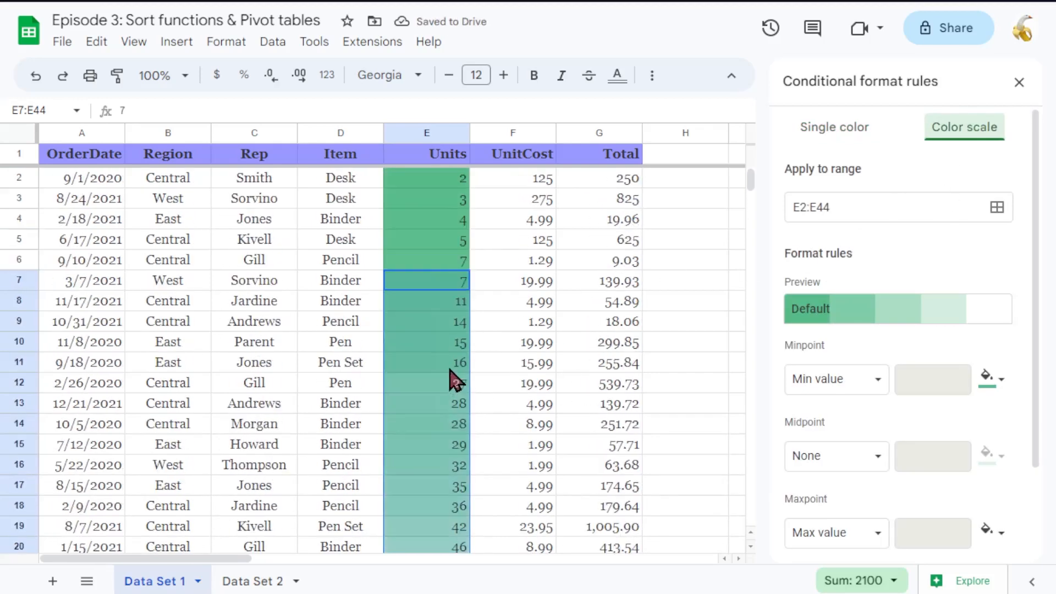
{"action": "left_click", "coordinate": [652, 301]}
{"action": "scroll", "coordinate": [436, 337], "scroll_direction": "down", "scroll_amount": 10}
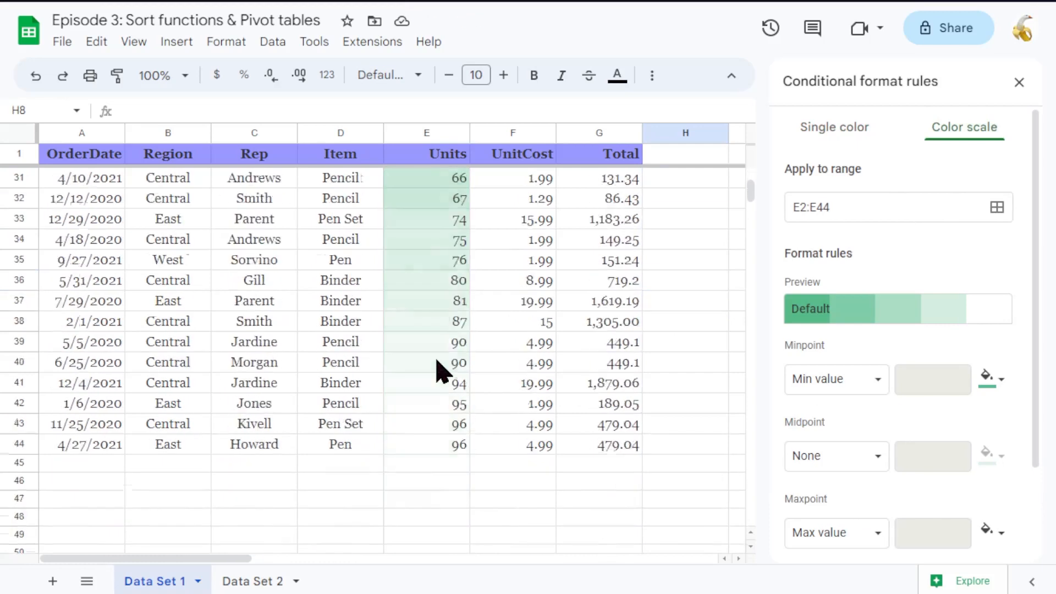
{"action": "scroll", "coordinate": [436, 380], "scroll_direction": "up", "scroll_amount": 10}
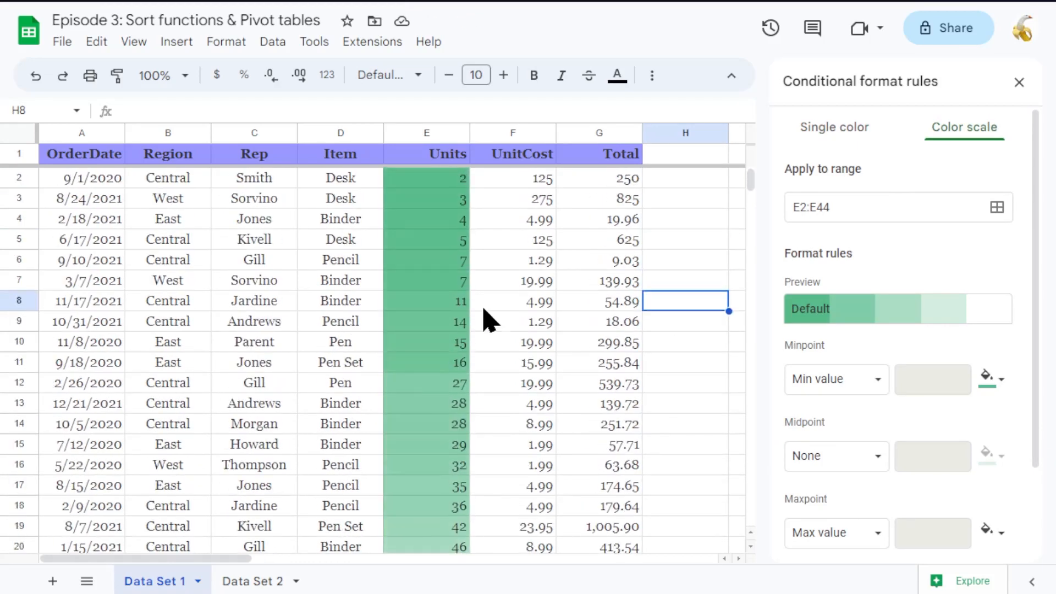
Change the Units color scale to the white-to-green preset and inspect the shading through the last record
{"action": "left_click", "coordinate": [800, 310]}
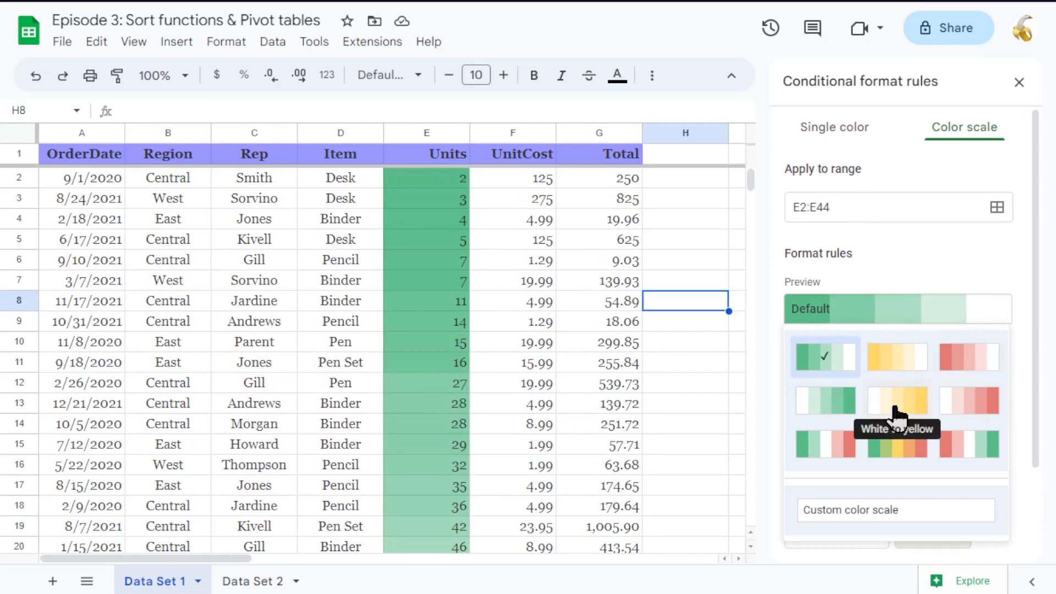
{"action": "left_click", "coordinate": [806, 402]}
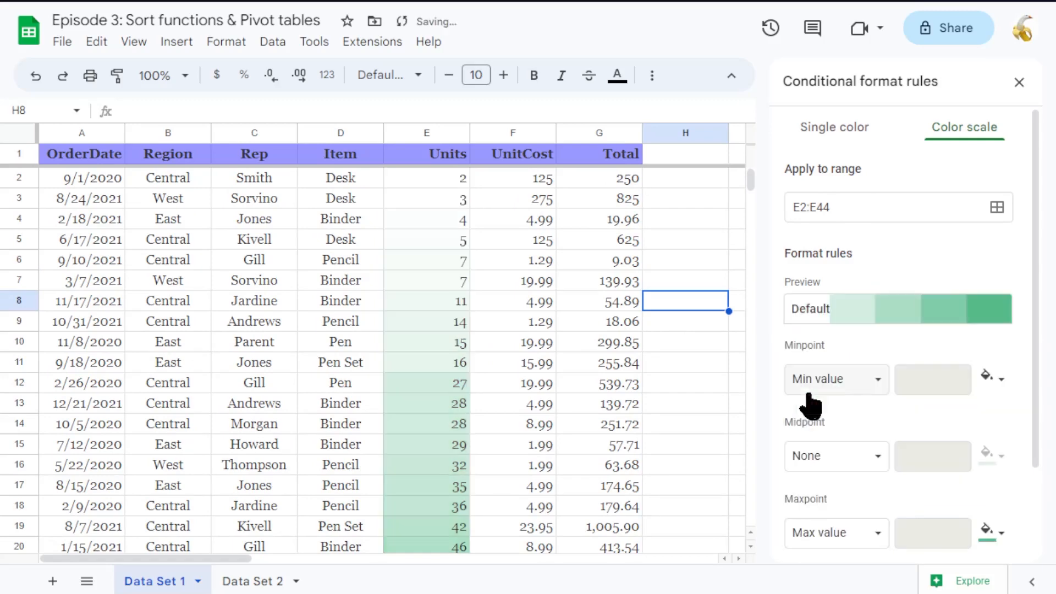
{"action": "scroll", "coordinate": [492, 297], "scroll_direction": "down", "scroll_amount": 14}
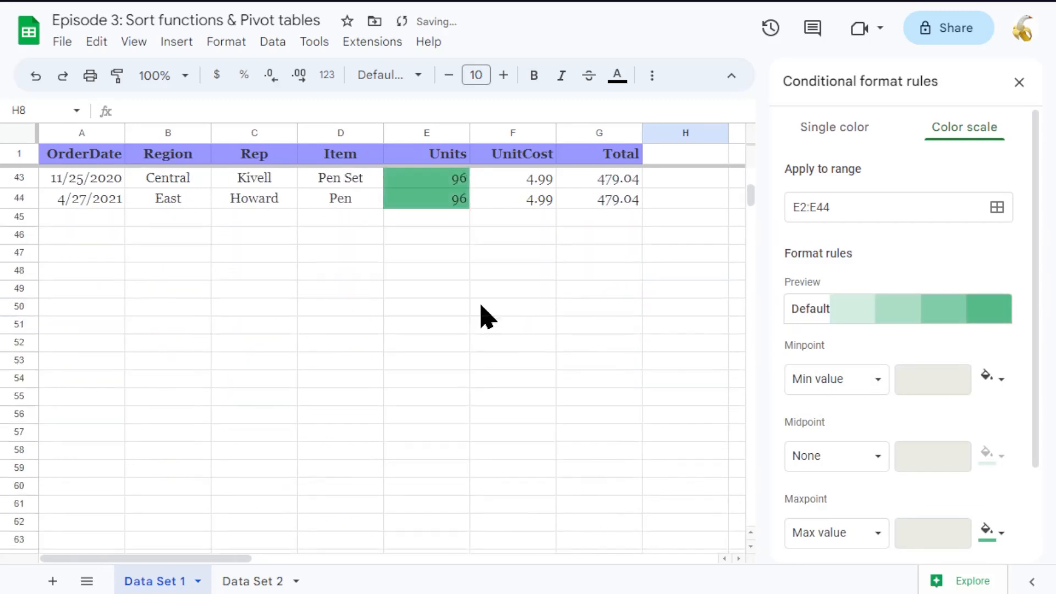
{"action": "scroll", "coordinate": [484, 314], "scroll_direction": "up", "scroll_amount": 3}
{"action": "scroll", "coordinate": [481, 314], "scroll_direction": "up", "scroll_amount": 11}
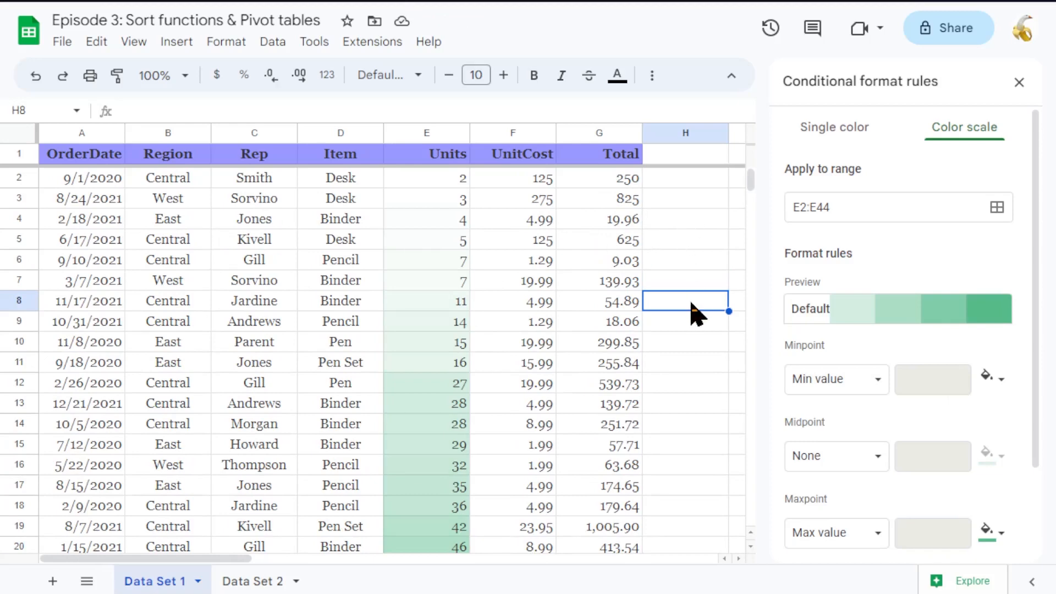
{"action": "scroll", "coordinate": [696, 314], "scroll_direction": "down", "scroll_amount": 3}
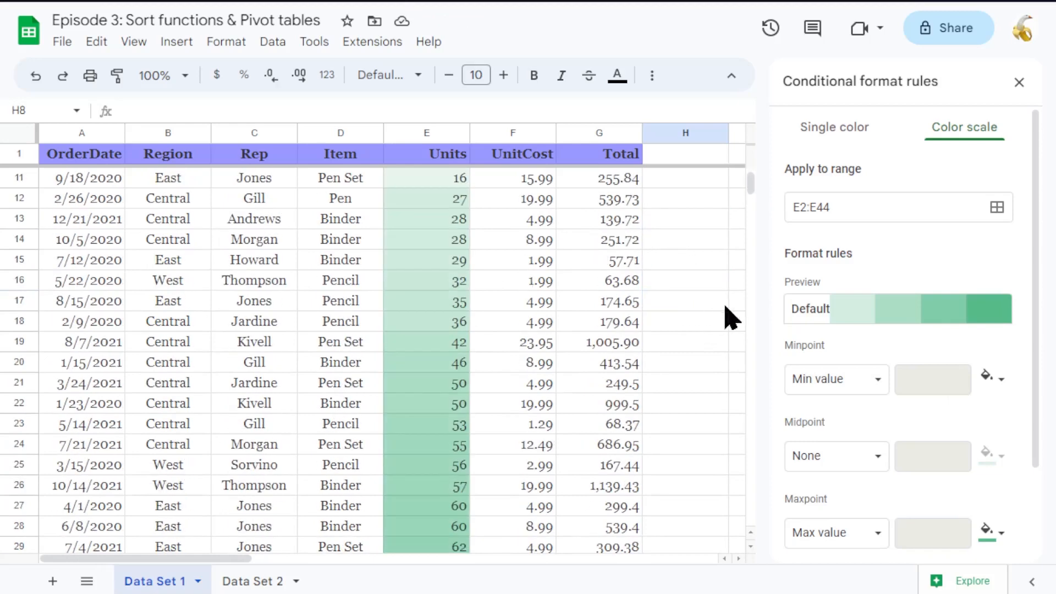
Change the Units color scale to the green-to-yellow-to-red preset and check the colors from the lowest to the highest values
{"action": "left_click", "coordinate": [837, 319]}
{"action": "scroll", "coordinate": [415, 295], "scroll_direction": "up", "scroll_amount": 3}
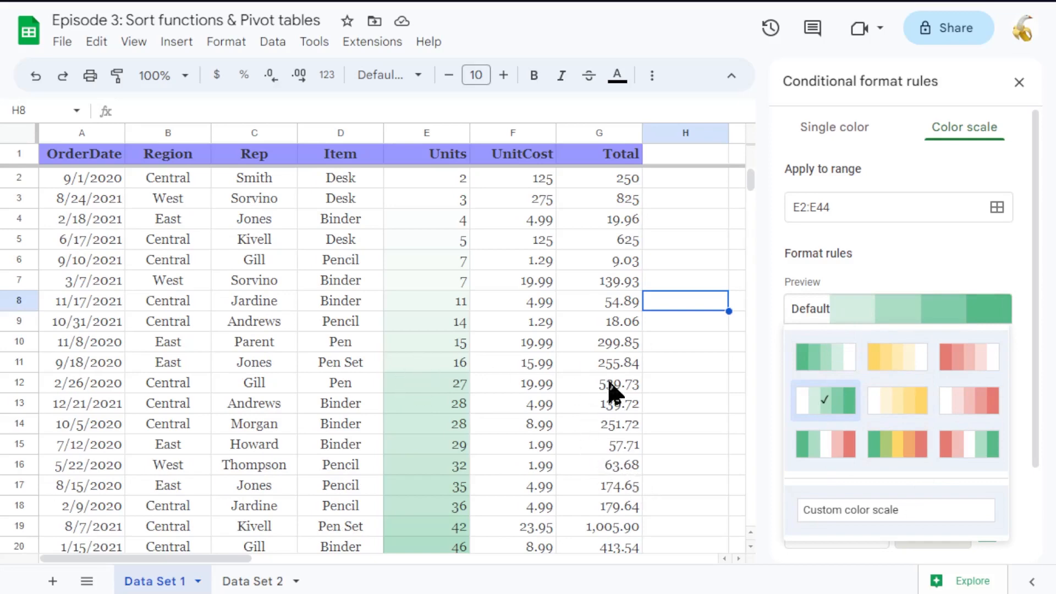
{"action": "left_click", "coordinate": [902, 451]}
{"action": "scroll", "coordinate": [479, 358], "scroll_direction": "down", "scroll_amount": 12}
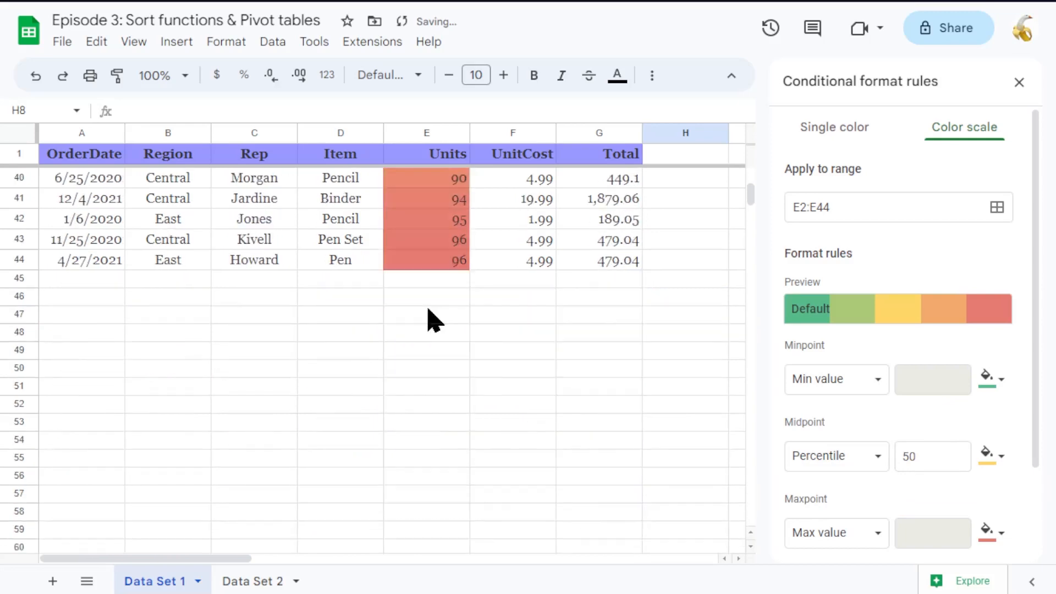
{"action": "scroll", "coordinate": [432, 319], "scroll_direction": "up", "scroll_amount": 12}
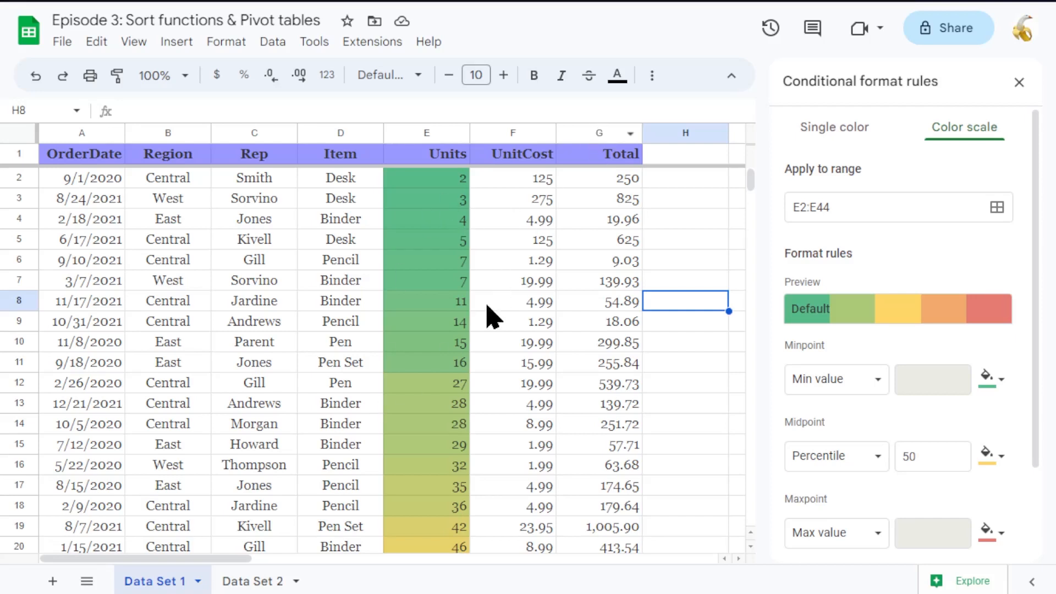
{"action": "scroll", "coordinate": [464, 259], "scroll_direction": "down", "scroll_amount": 10}
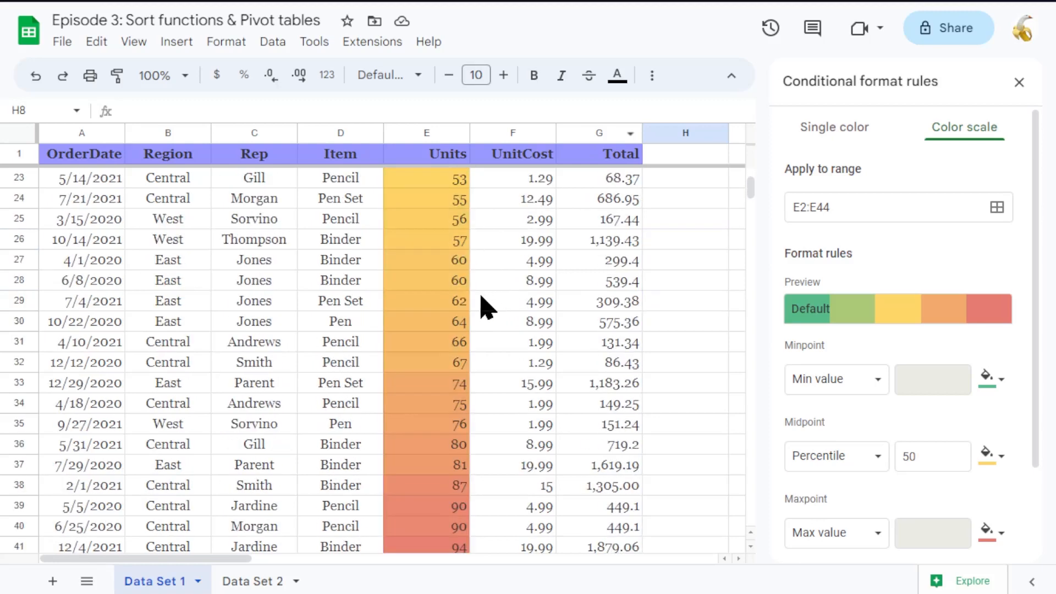
{"action": "scroll", "coordinate": [487, 330], "scroll_direction": "up", "scroll_amount": 10}
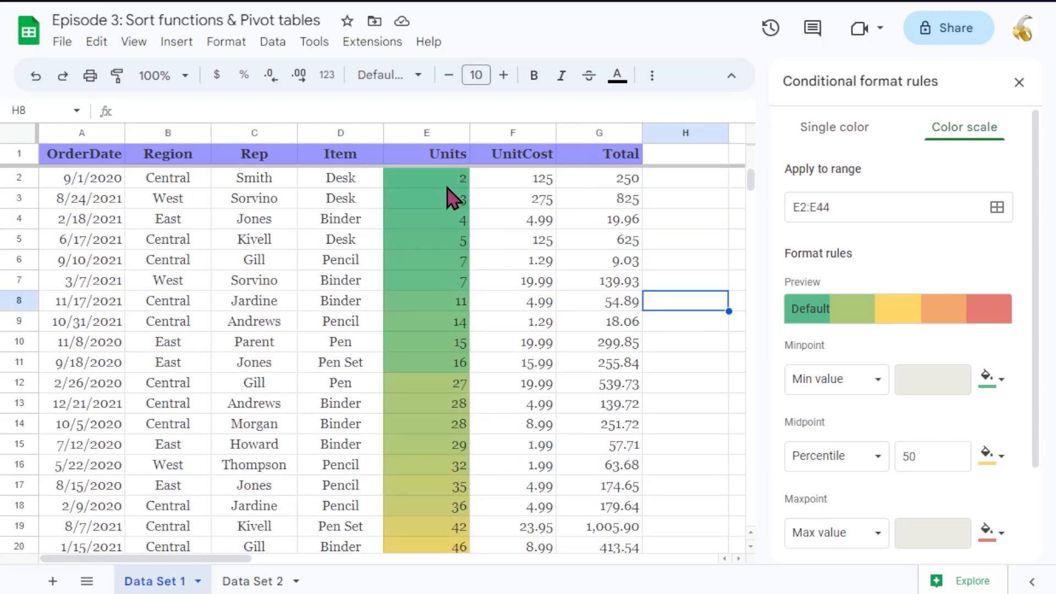
Sort the whole sheet by the Item column from A to Z
{"action": "left_click", "coordinate": [337, 156]}
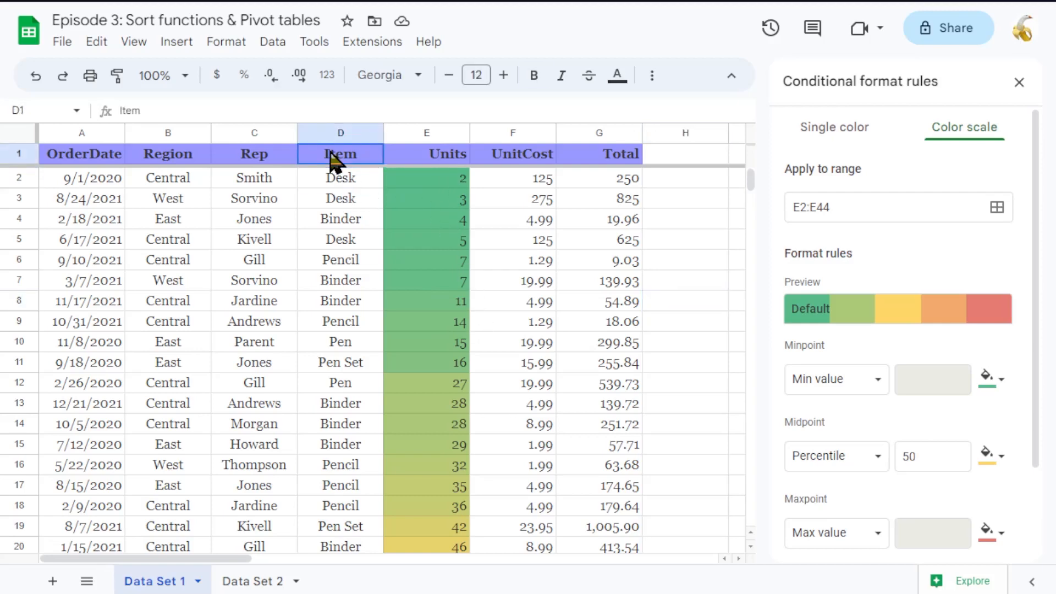
{"action": "right_click", "coordinate": [340, 159]}
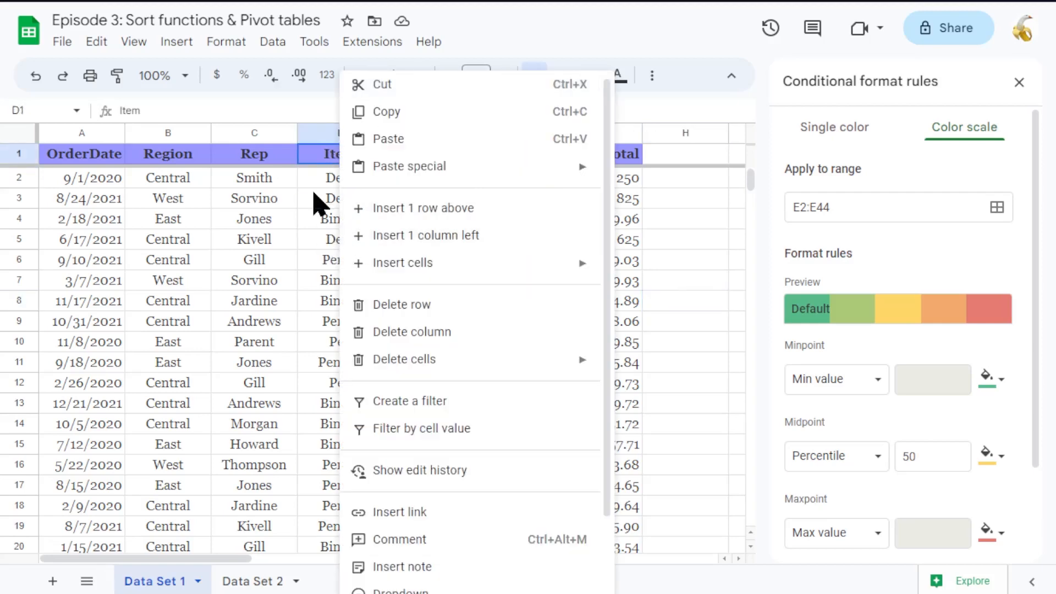
{"action": "key", "text": "Escape"}
{"action": "left_click", "coordinate": [341, 133]}
{"action": "right_click", "coordinate": [348, 236]}
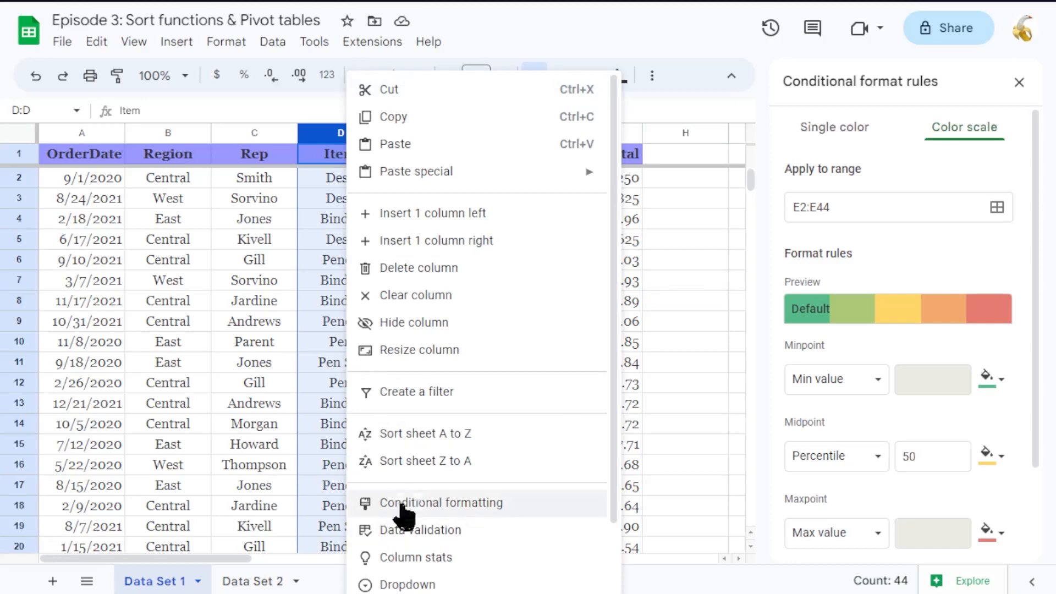
{"action": "left_click", "coordinate": [419, 434]}
{"action": "left_click", "coordinate": [484, 305]}
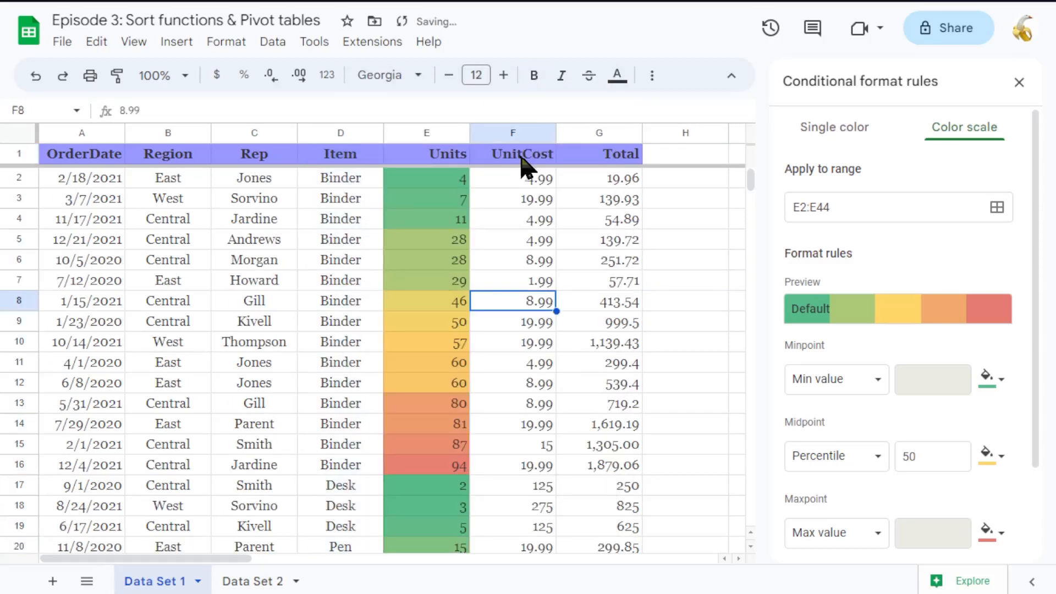
Sort the whole sheet by the UnitCost column from A to Z
{"action": "left_click", "coordinate": [516, 134]}
{"action": "right_click", "coordinate": [535, 236]}
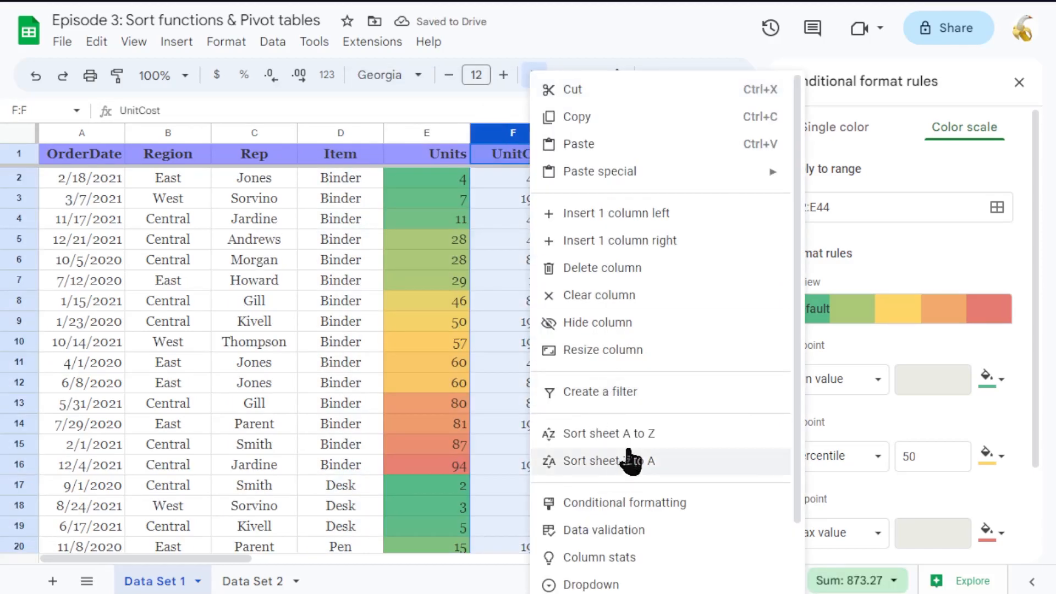
{"action": "left_click", "coordinate": [610, 431]}
Sort the whole sheet by the Region column from A to Z
{"action": "left_click", "coordinate": [158, 223]}
{"action": "left_click", "coordinate": [172, 133]}
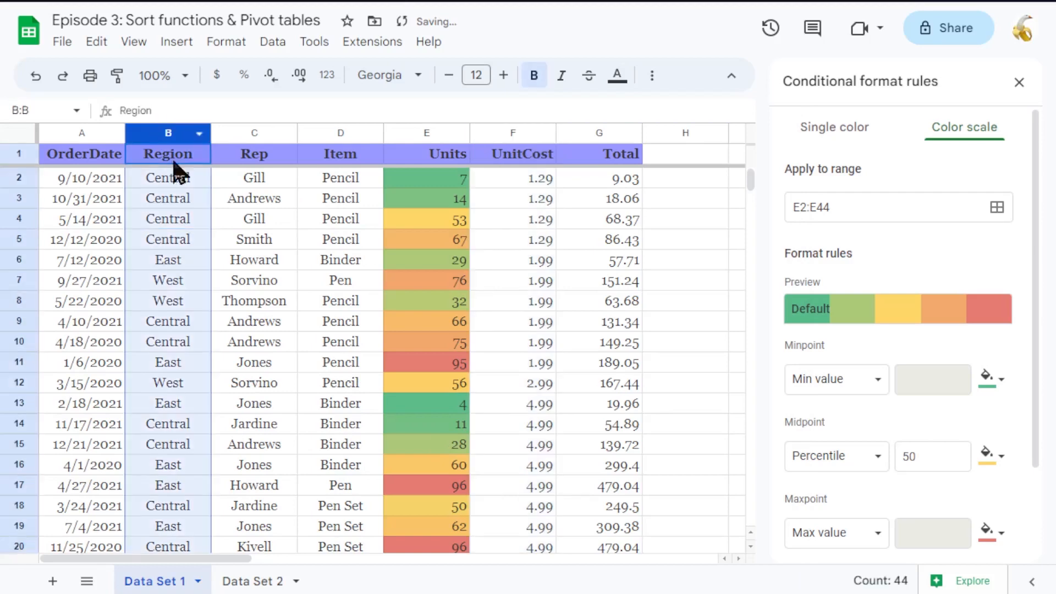
{"action": "right_click", "coordinate": [182, 252]}
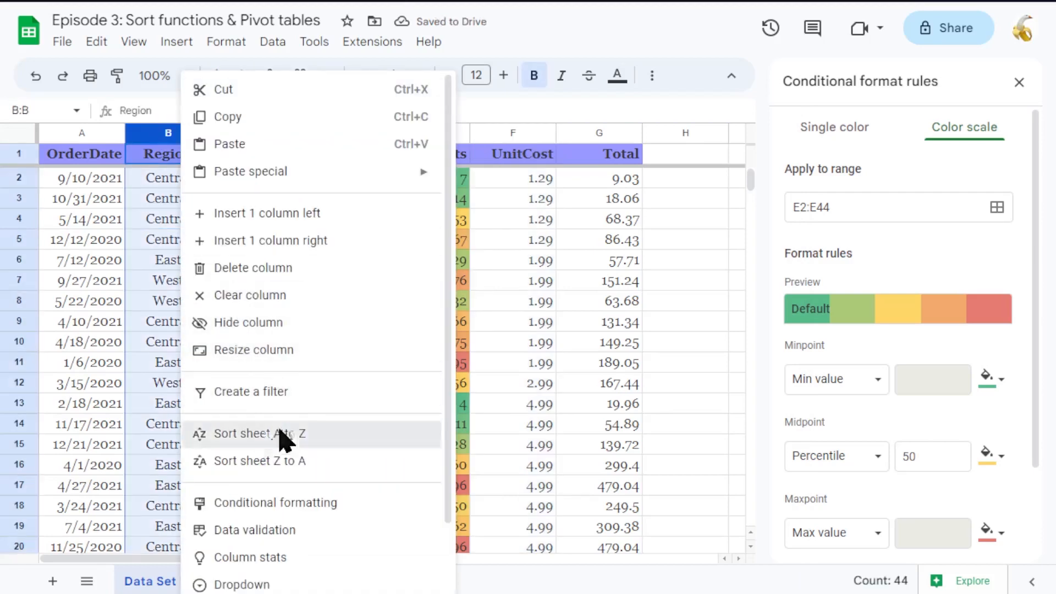
{"action": "left_click", "coordinate": [281, 435]}
{"action": "left_click", "coordinate": [704, 362]}
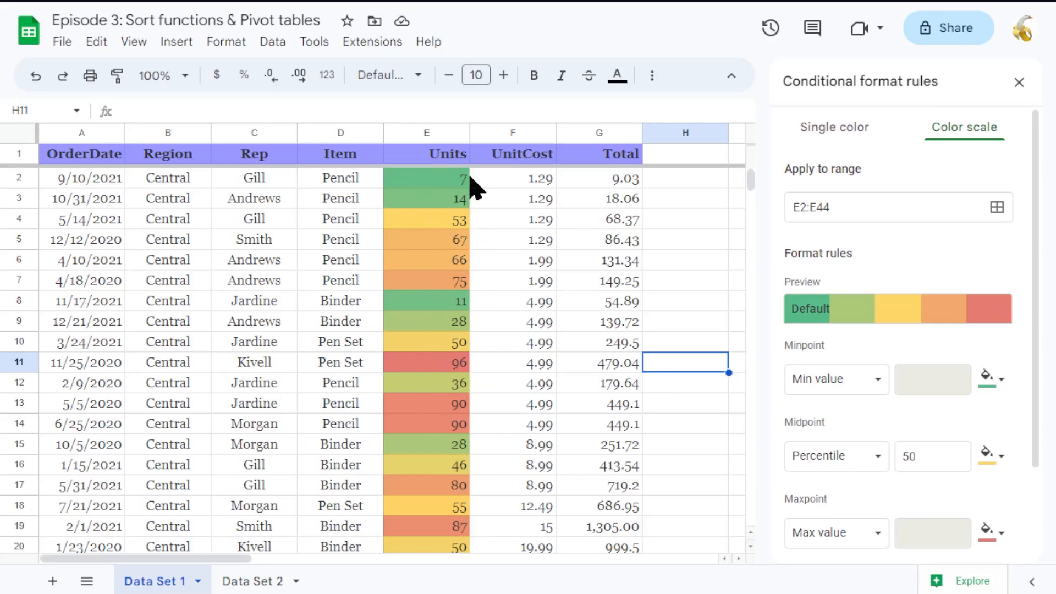
Examine how the unit costs and the Units colors are arranged within the Central, East and West regions
{"action": "scroll", "coordinate": [537, 428], "scroll_direction": "down", "scroll_amount": 3}
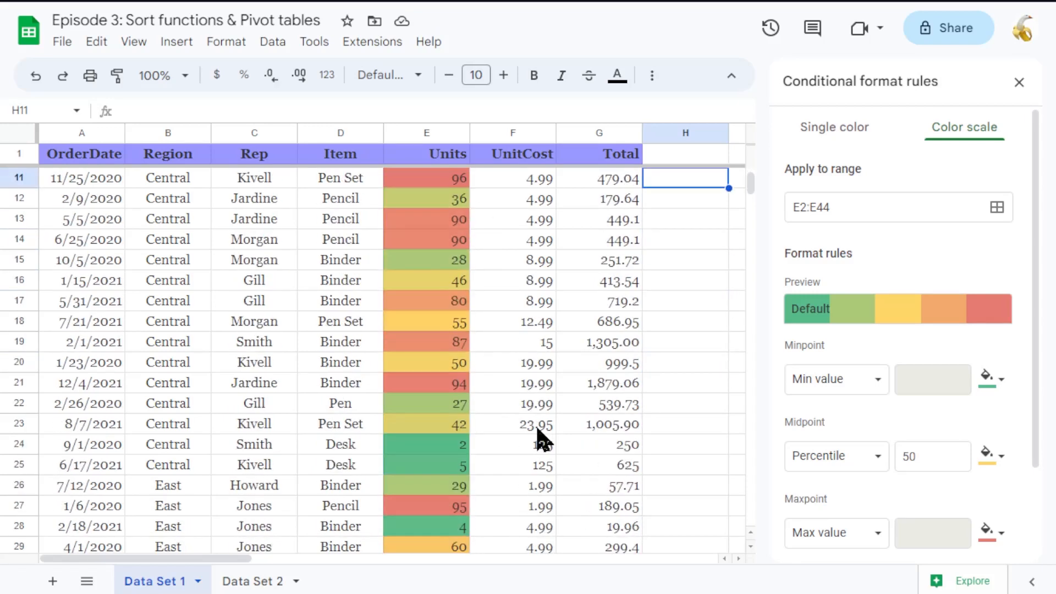
{"action": "scroll", "coordinate": [542, 440], "scroll_direction": "down", "scroll_amount": 7}
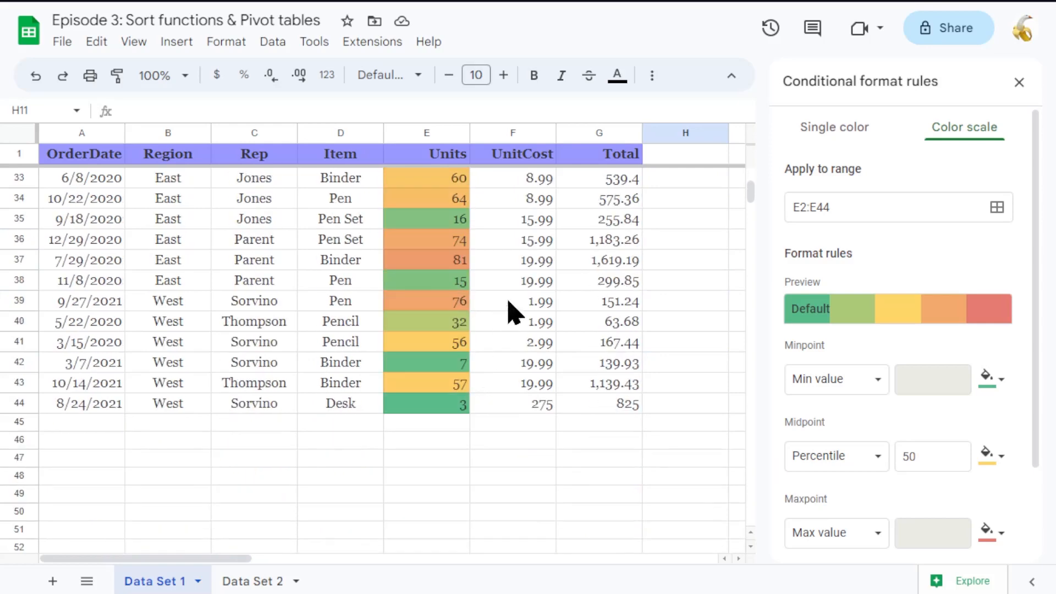
{"action": "scroll", "coordinate": [586, 338], "scroll_direction": "up", "scroll_amount": 3}
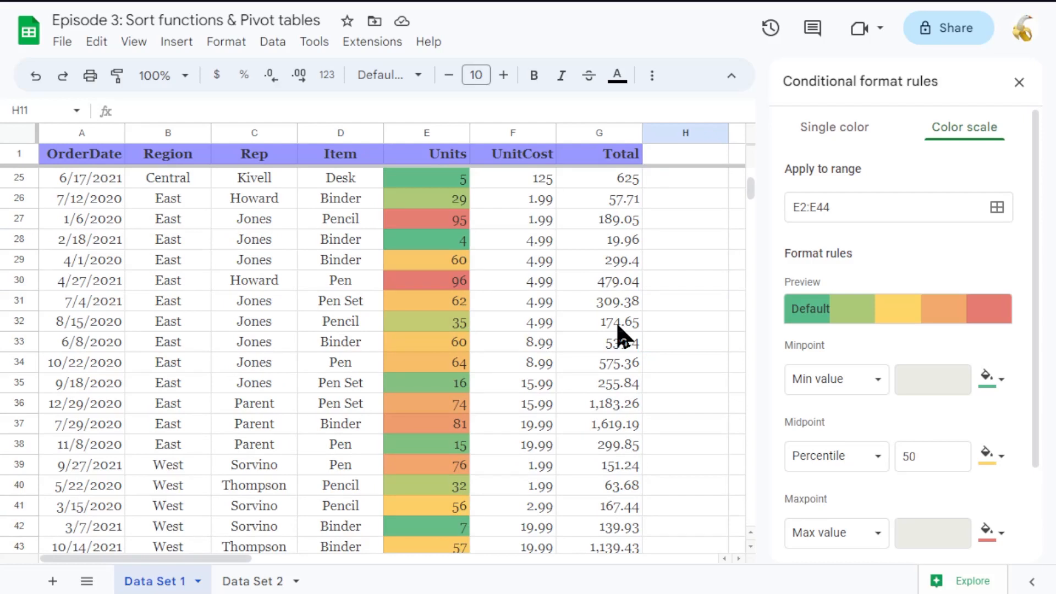
{"action": "scroll", "coordinate": [599, 337], "scroll_direction": "up", "scroll_amount": 2}
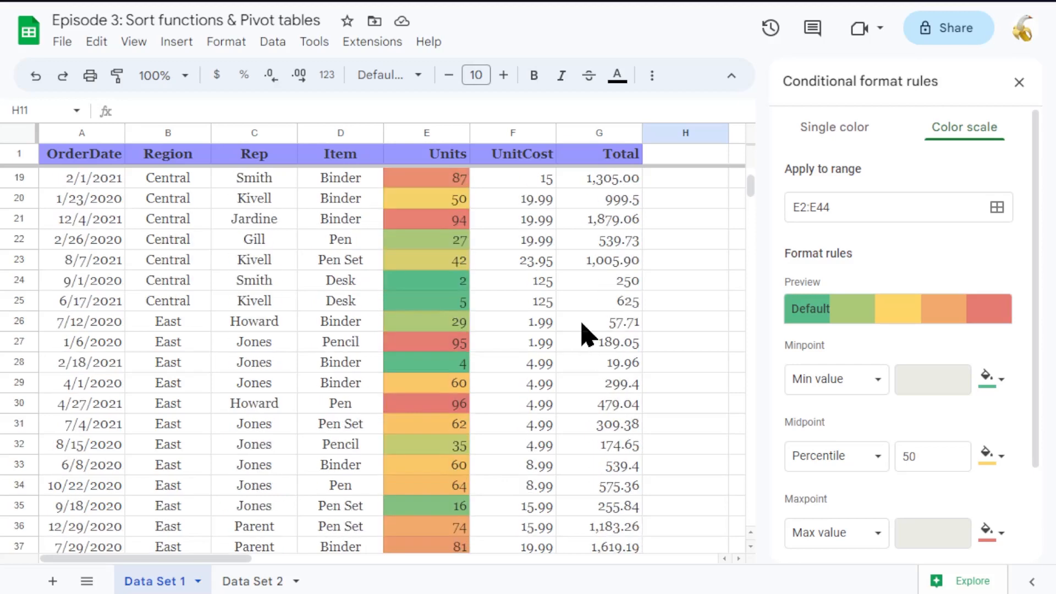
{"action": "scroll", "coordinate": [588, 347], "scroll_direction": "up", "scroll_amount": 6}
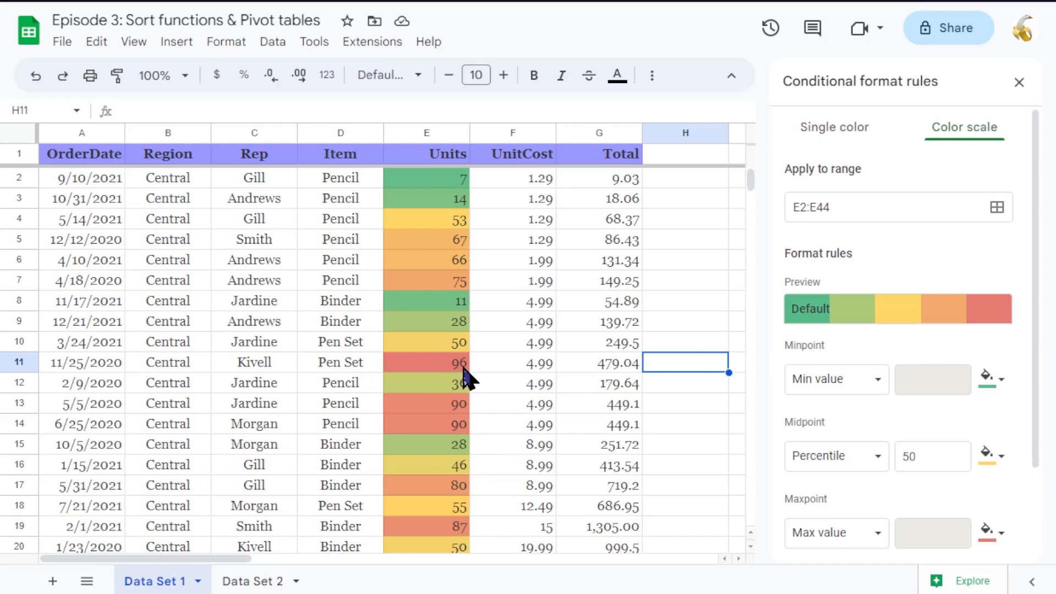
Change the Units color scale to the red-to-white-to-green preset and check the colors down the whole column
{"action": "left_click", "coordinate": [936, 314]}
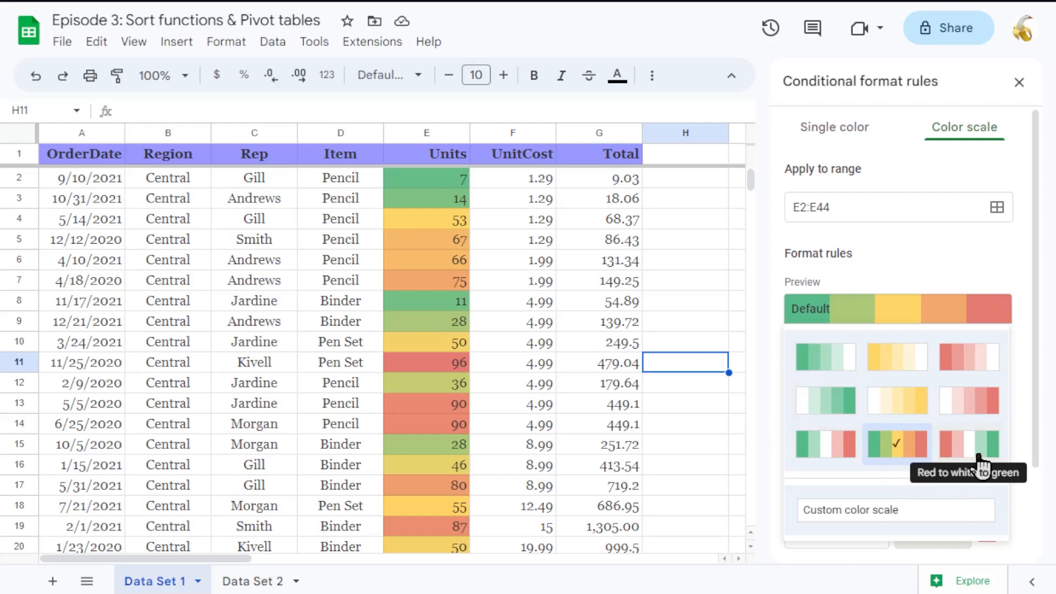
{"action": "left_click", "coordinate": [437, 135]}
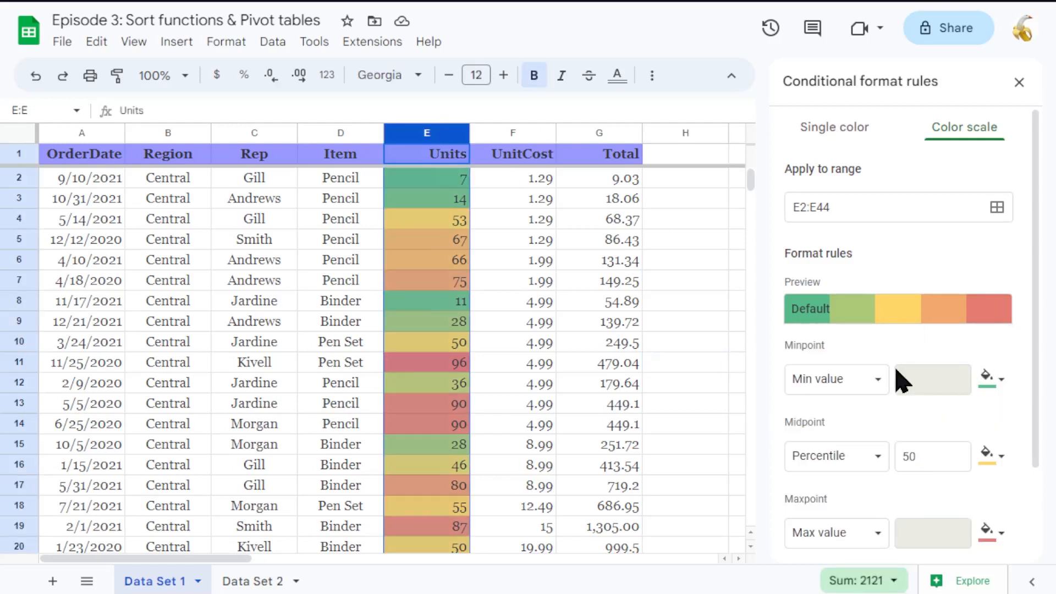
{"action": "left_click", "coordinate": [869, 311]}
{"action": "left_click", "coordinate": [974, 448]}
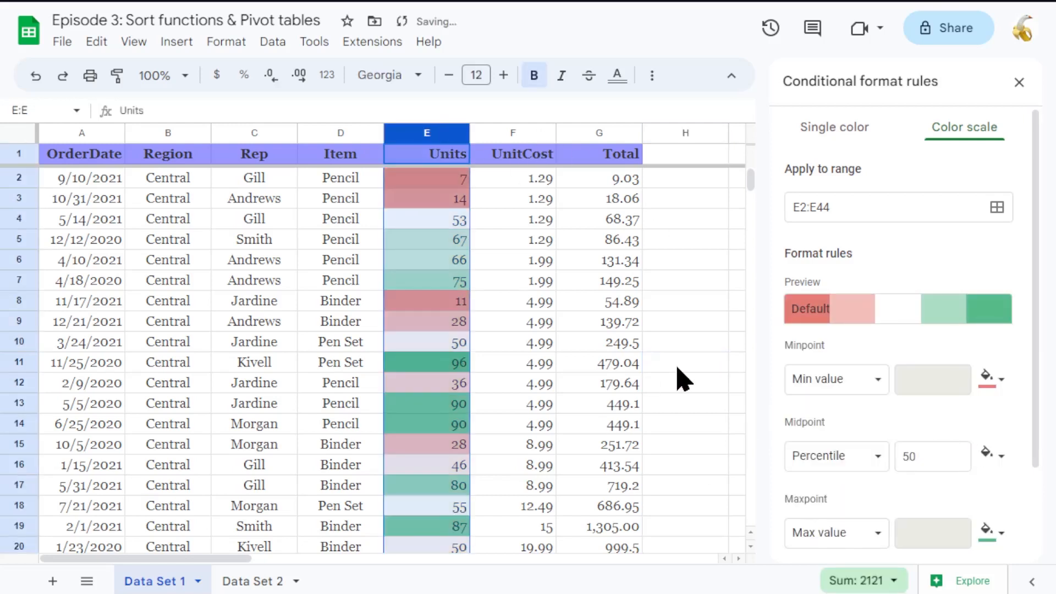
{"action": "left_click", "coordinate": [678, 367]}
{"action": "scroll", "coordinate": [471, 352], "scroll_direction": "down", "scroll_amount": 8}
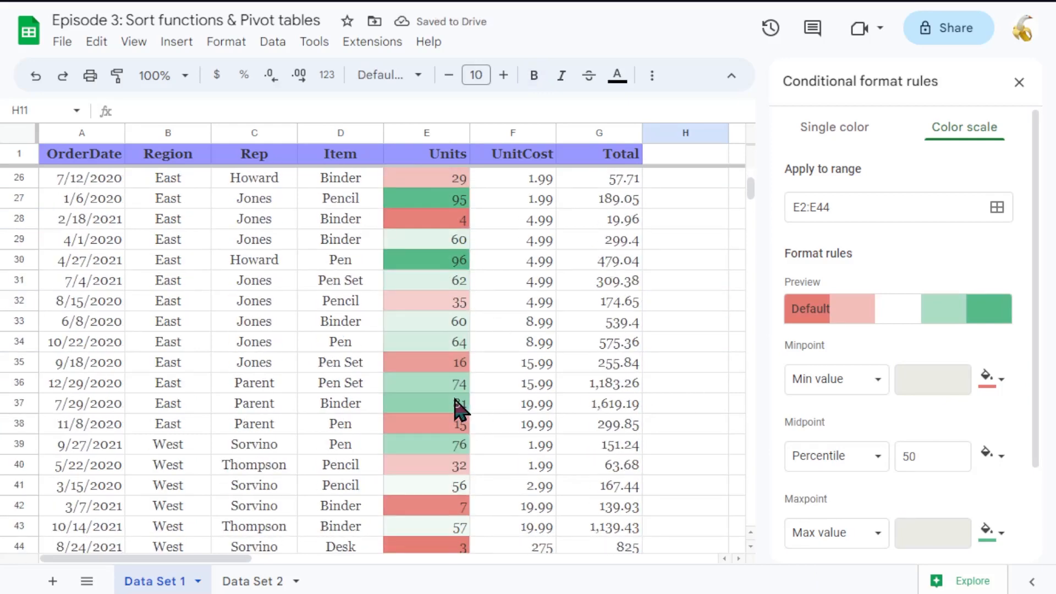
{"action": "scroll", "coordinate": [460, 385], "scroll_direction": "up", "scroll_amount": 2}
{"action": "scroll", "coordinate": [446, 374], "scroll_direction": "down", "scroll_amount": 3}
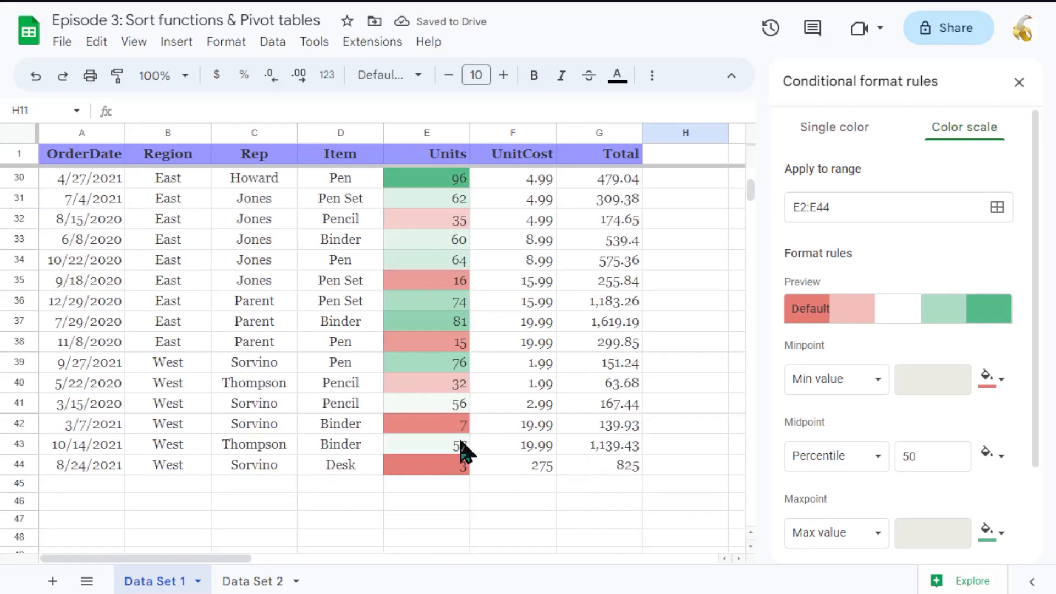
{"action": "scroll", "coordinate": [462, 451], "scroll_direction": "up", "scroll_amount": 10}
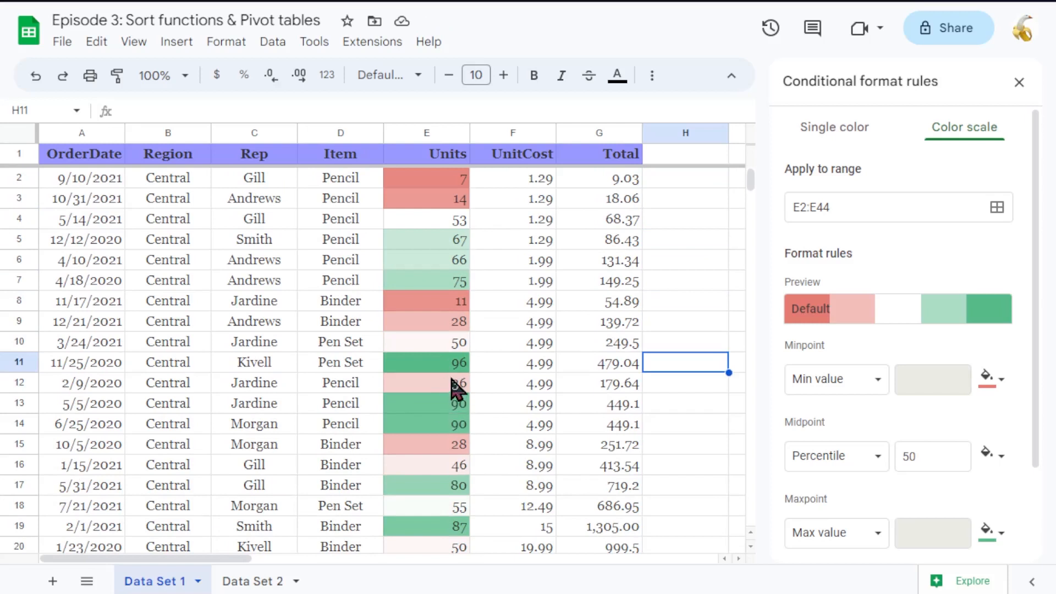
Open the theme editor from the minpoint color choices and look through its font and color settings
{"action": "scroll", "coordinate": [879, 341], "scroll_direction": "down", "scroll_amount": 2}
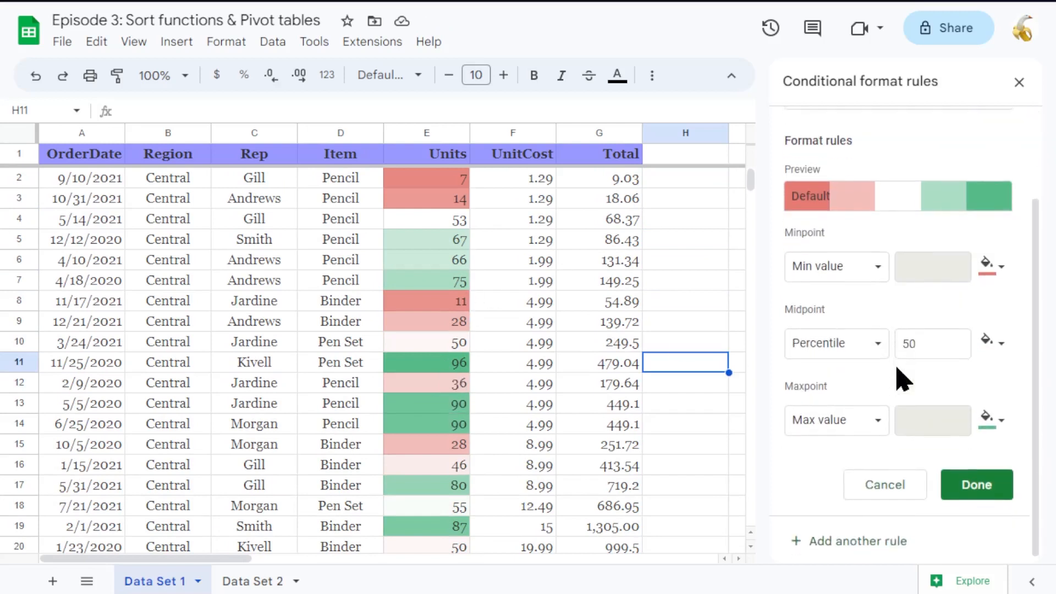
{"action": "left_click", "coordinate": [996, 263]}
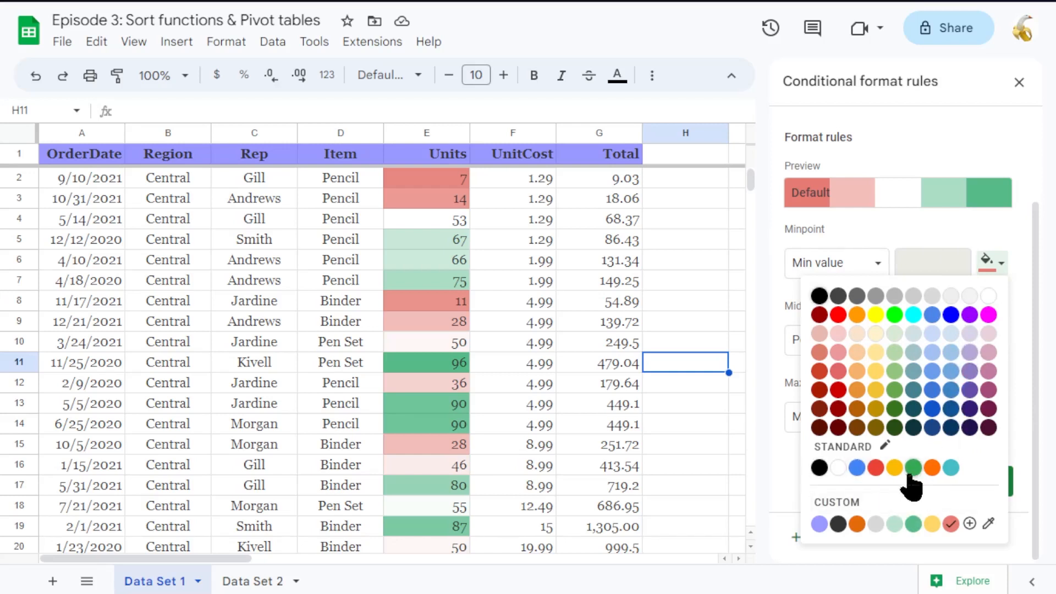
{"action": "left_click", "coordinate": [886, 447]}
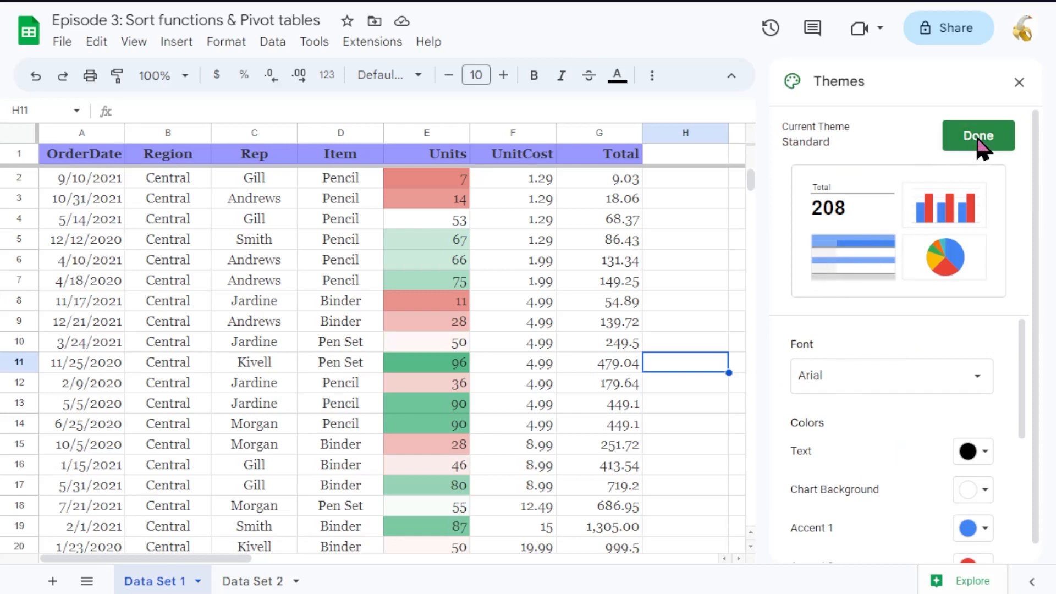
{"action": "scroll", "coordinate": [915, 355], "scroll_direction": "down", "scroll_amount": 4}
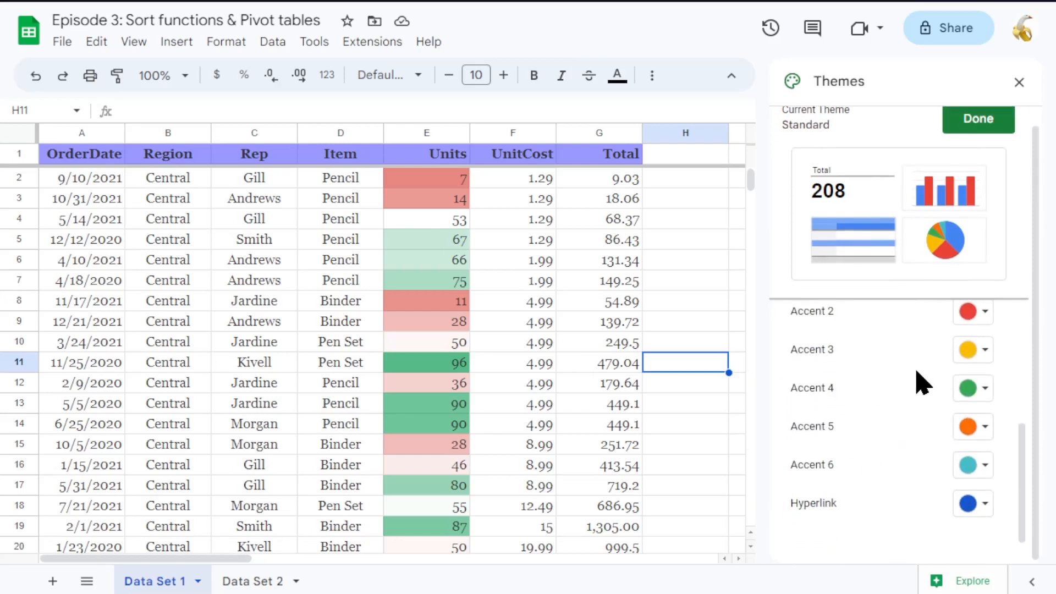
{"action": "scroll", "coordinate": [918, 393], "scroll_direction": "up", "scroll_amount": 3}
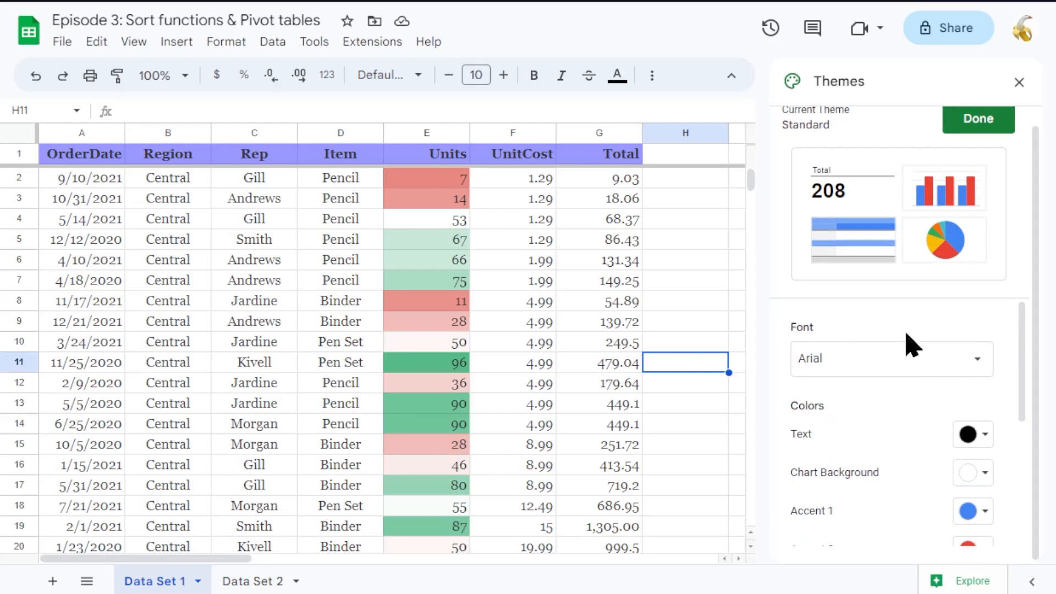
{"action": "scroll", "coordinate": [905, 404], "scroll_direction": "down", "scroll_amount": 3}
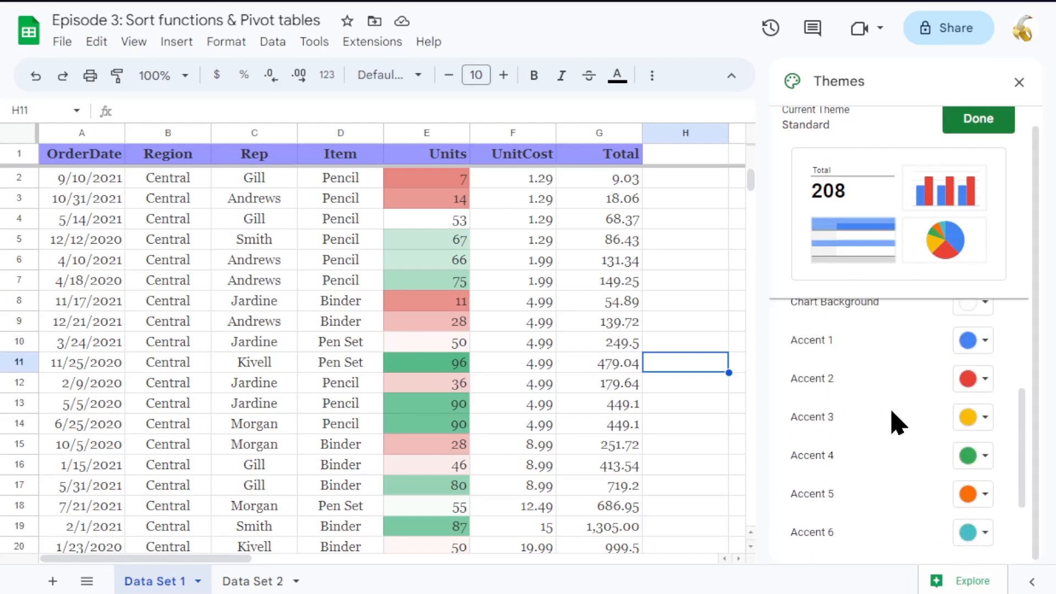
{"action": "left_click", "coordinate": [974, 533]}
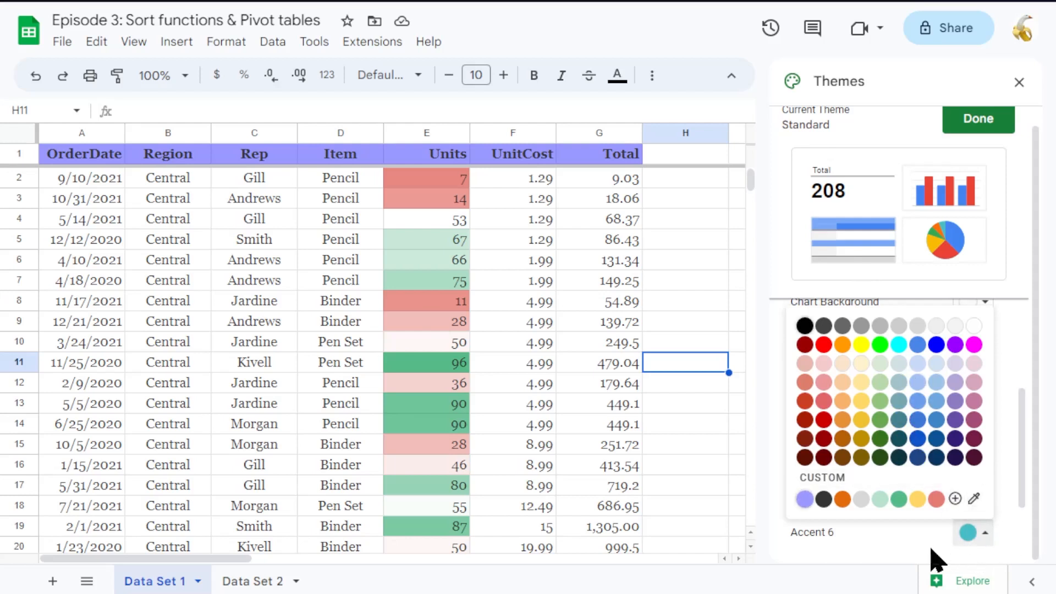
{"action": "left_click", "coordinate": [955, 498]}
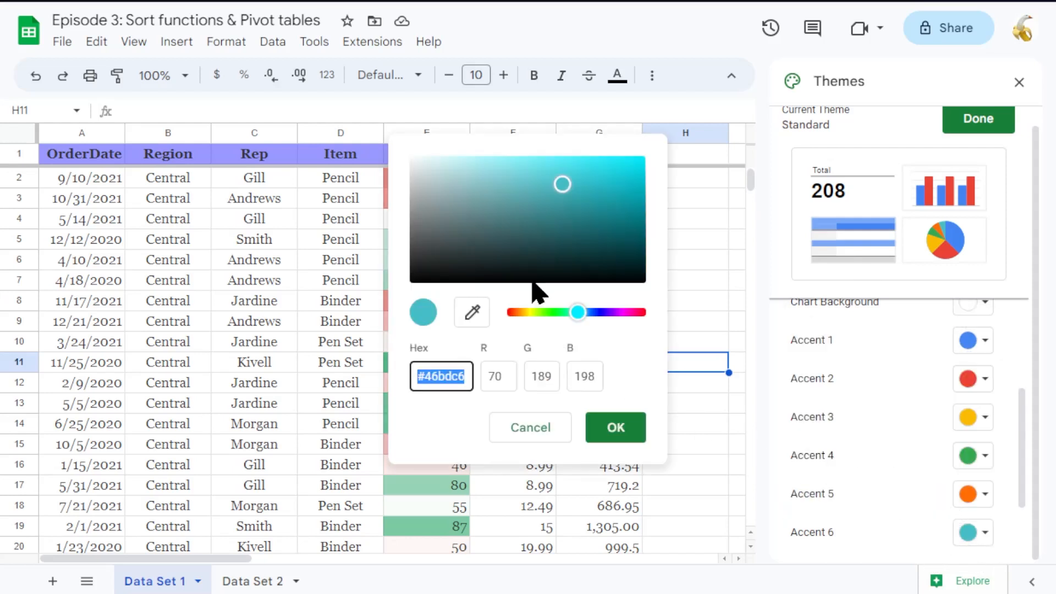
{"action": "left_click_drag", "start_coordinate": [511, 233], "coordinate": [491, 207]}
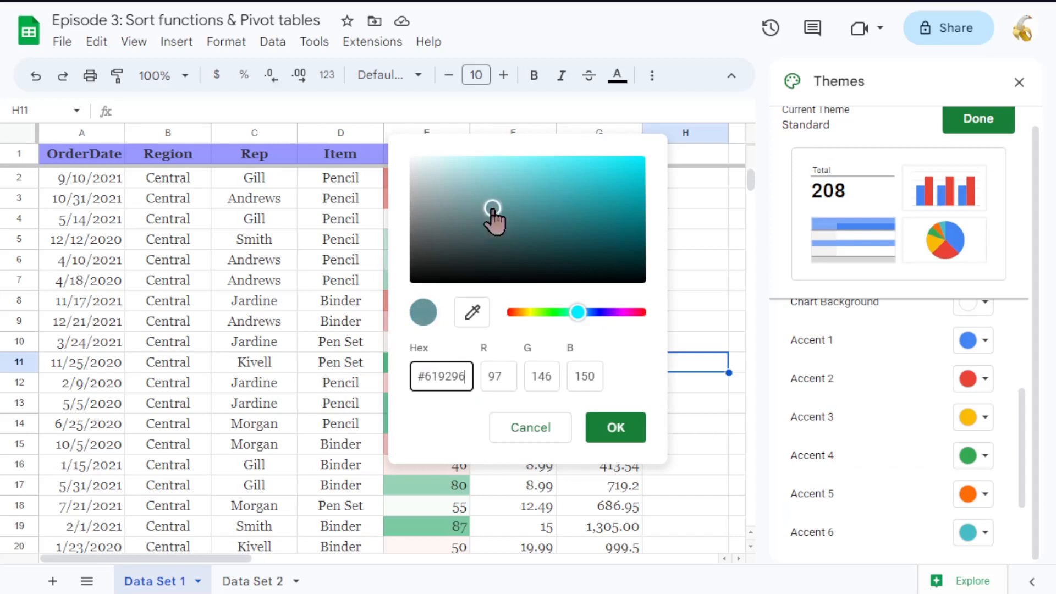
{"action": "left_click", "coordinate": [552, 430]}
Close the theme editor and the conditional format rules
{"action": "scroll", "coordinate": [860, 438], "scroll_direction": "up", "scroll_amount": 4}
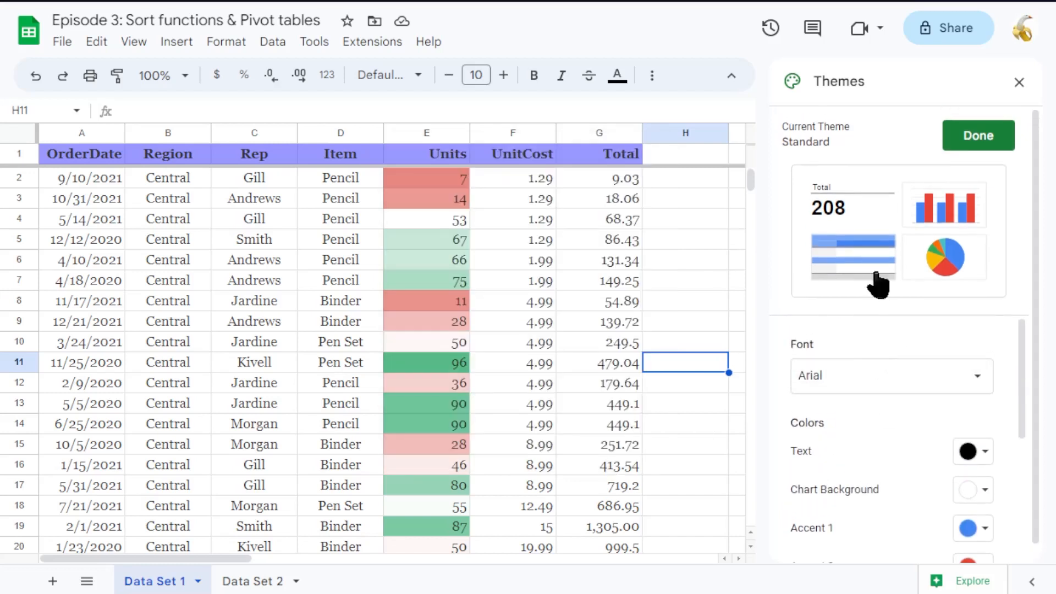
{"action": "left_click", "coordinate": [1019, 83]}
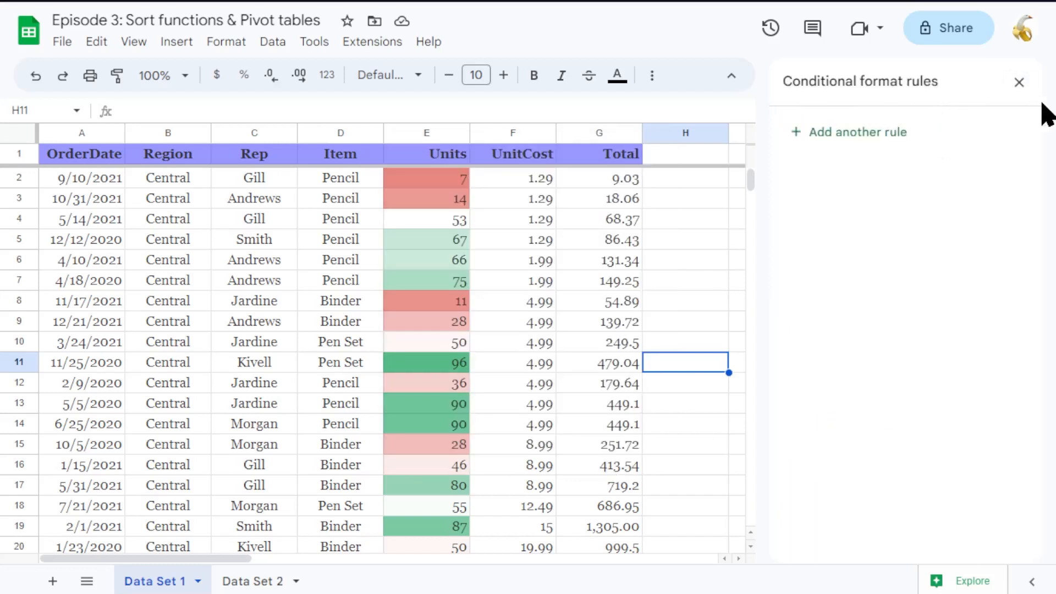
{"action": "left_click", "coordinate": [1019, 82]}
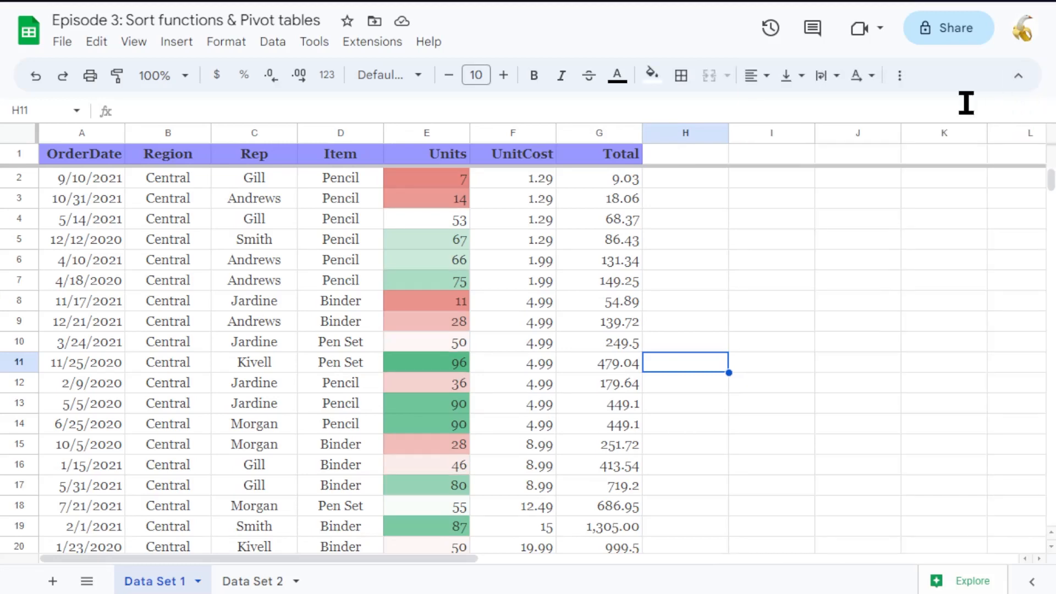
Select the entire Units column and open its context options
{"action": "left_click", "coordinate": [419, 157]}
{"action": "left_click", "coordinate": [424, 138]}
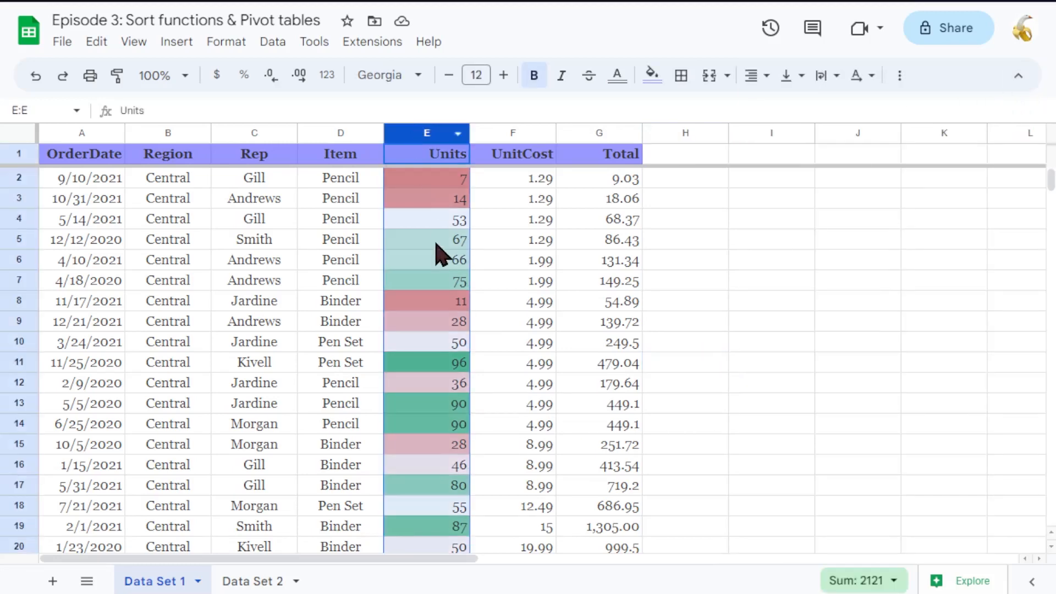
{"action": "right_click", "coordinate": [438, 252]}
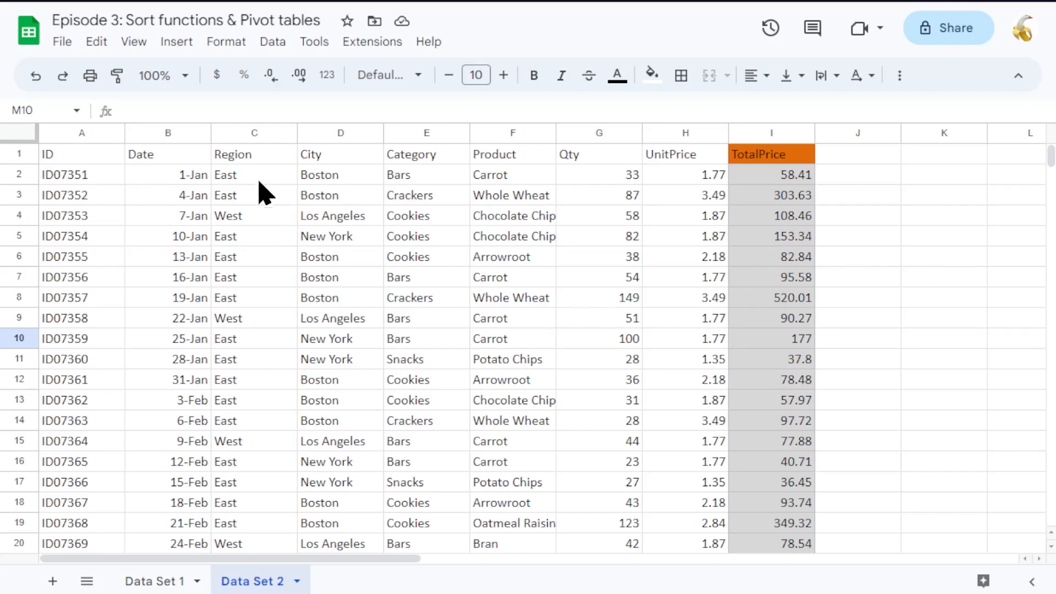
Look over Data Set 2 and select its full data range A1:I245, including the header row
{"action": "scroll", "coordinate": [226, 349], "scroll_direction": "down", "scroll_amount": 3}
{"action": "scroll", "coordinate": [325, 339], "scroll_direction": "down", "scroll_amount": 3}
{"action": "scroll", "coordinate": [325, 339], "scroll_direction": "up", "scroll_amount": 6}
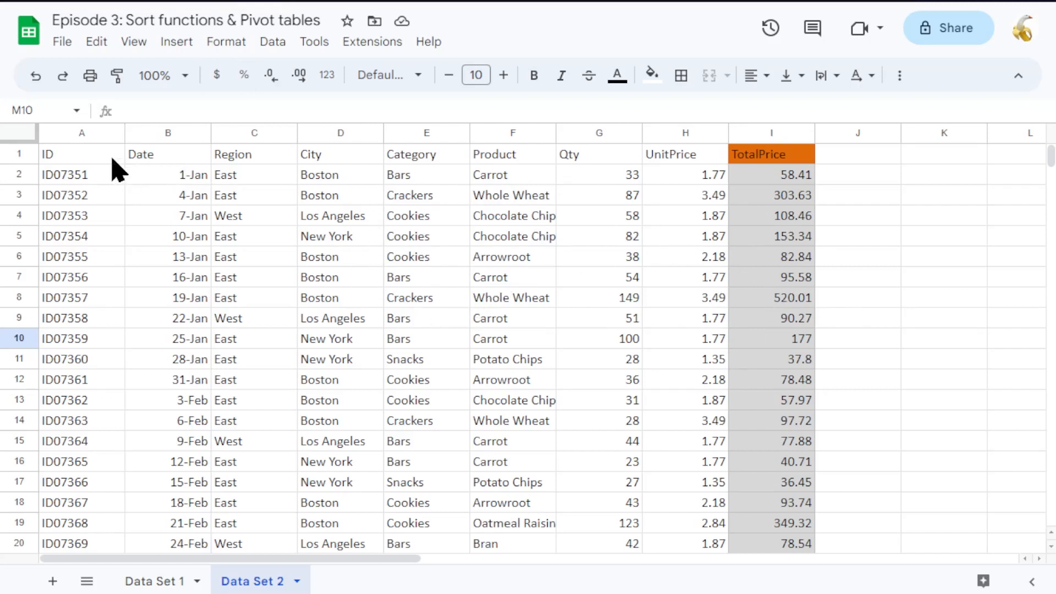
{"action": "left_click_drag", "start_coordinate": [110, 158], "coordinate": [790, 390]}
{"action": "scroll", "coordinate": [794, 443], "scroll_direction": "up", "scroll_amount": 20}
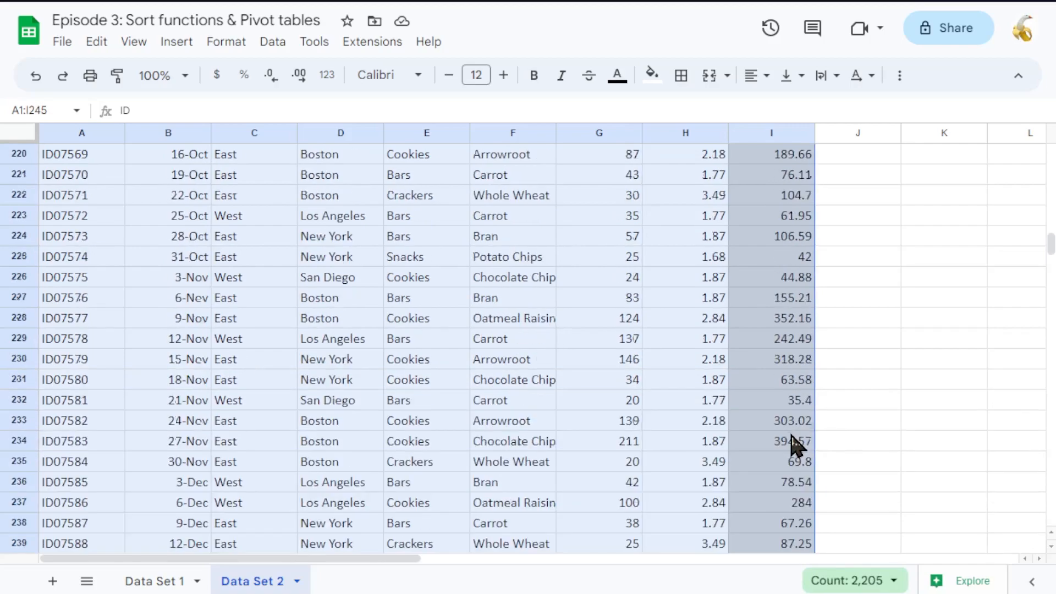
{"action": "scroll", "coordinate": [794, 443], "scroll_direction": "up", "scroll_amount": 20}
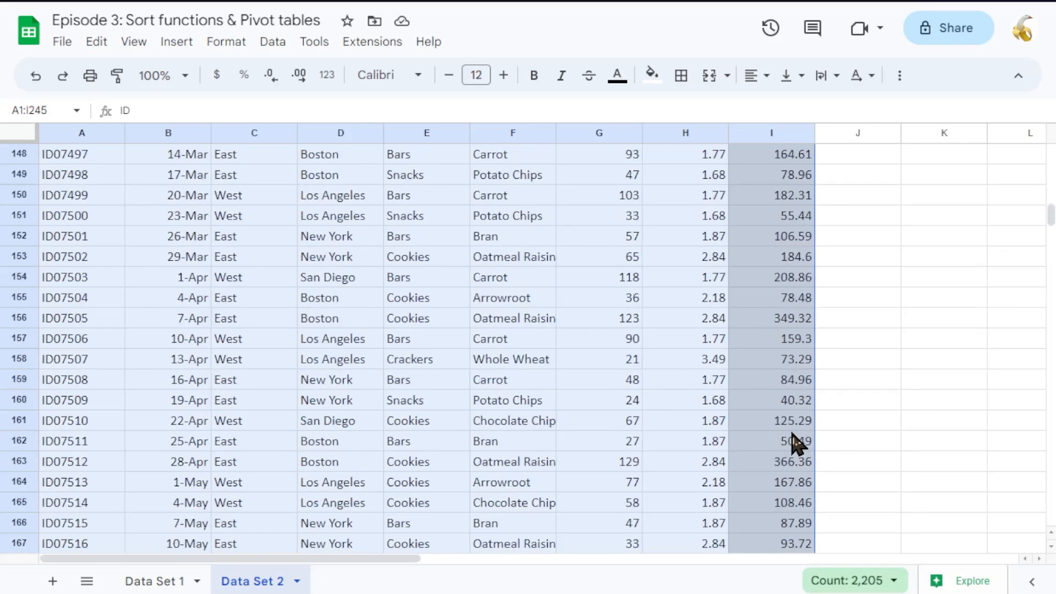
{"action": "scroll", "coordinate": [804, 415], "scroll_direction": "up", "scroll_amount": 20}
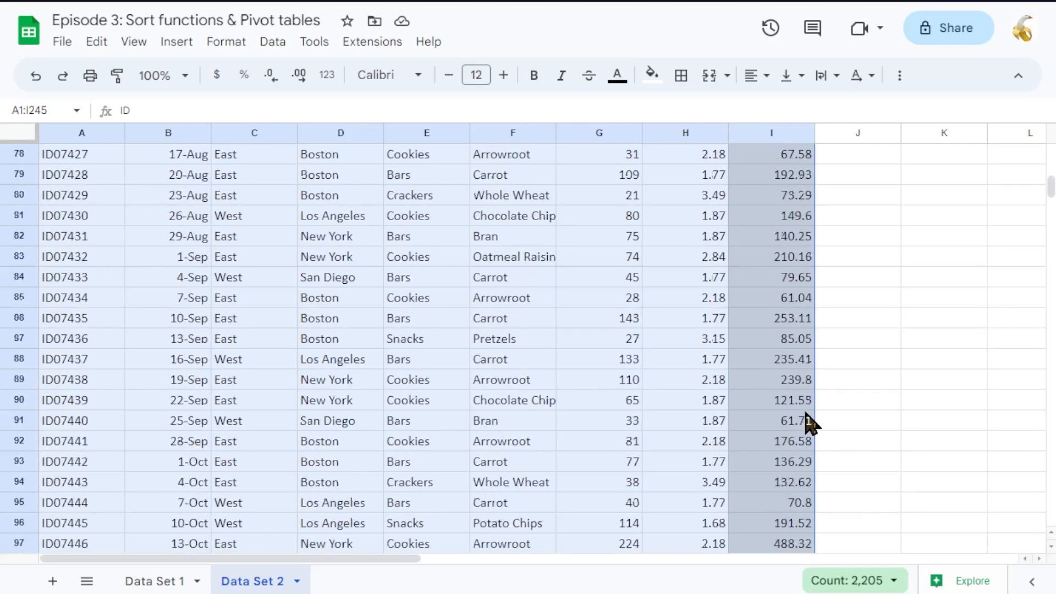
{"action": "scroll", "coordinate": [825, 429], "scroll_direction": "up", "scroll_amount": 6}
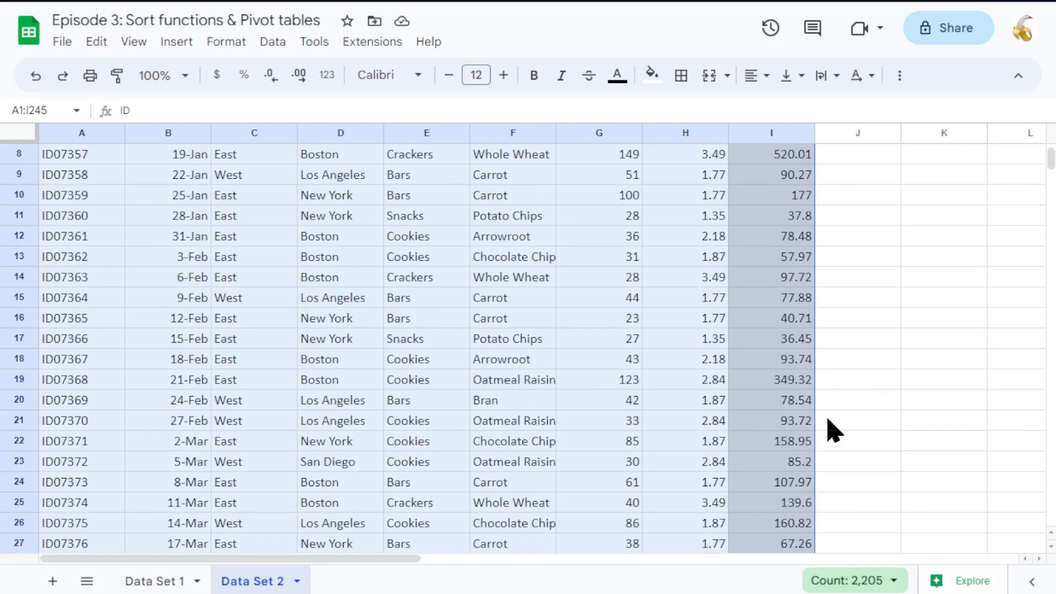
Create a pivot table from 'Data Set 2'!A1:I245 on the existing sheet, placed at cell K8
{"action": "left_click_drag", "start_coordinate": [337, 558], "coordinate": [476, 558]}
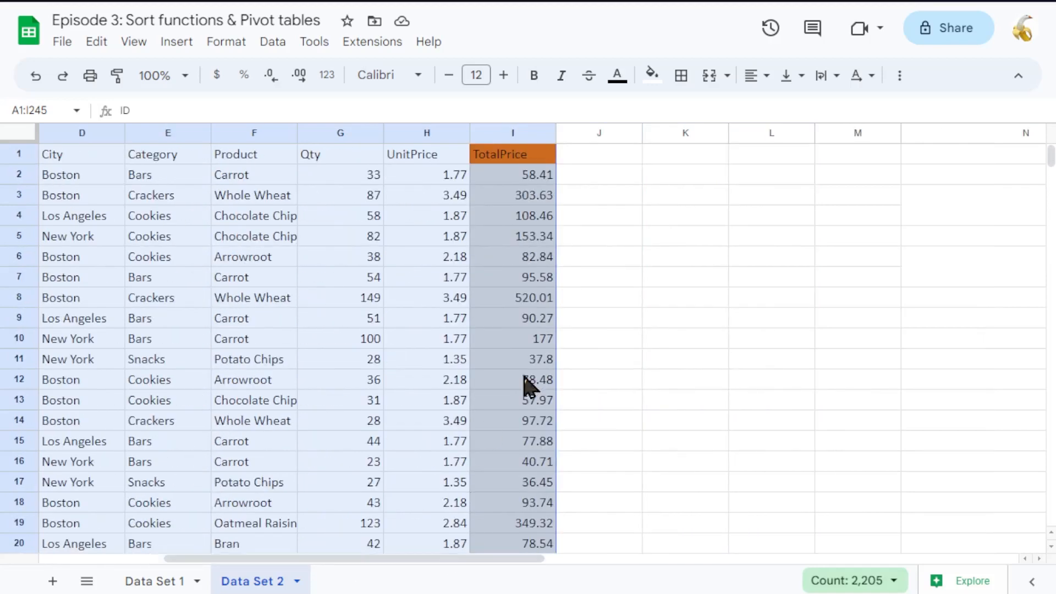
{"action": "scroll", "coordinate": [605, 341], "scroll_direction": "down", "scroll_amount": 2}
{"action": "scroll", "coordinate": [696, 308], "scroll_direction": "up", "scroll_amount": 2}
{"action": "left_click", "coordinate": [177, 43]}
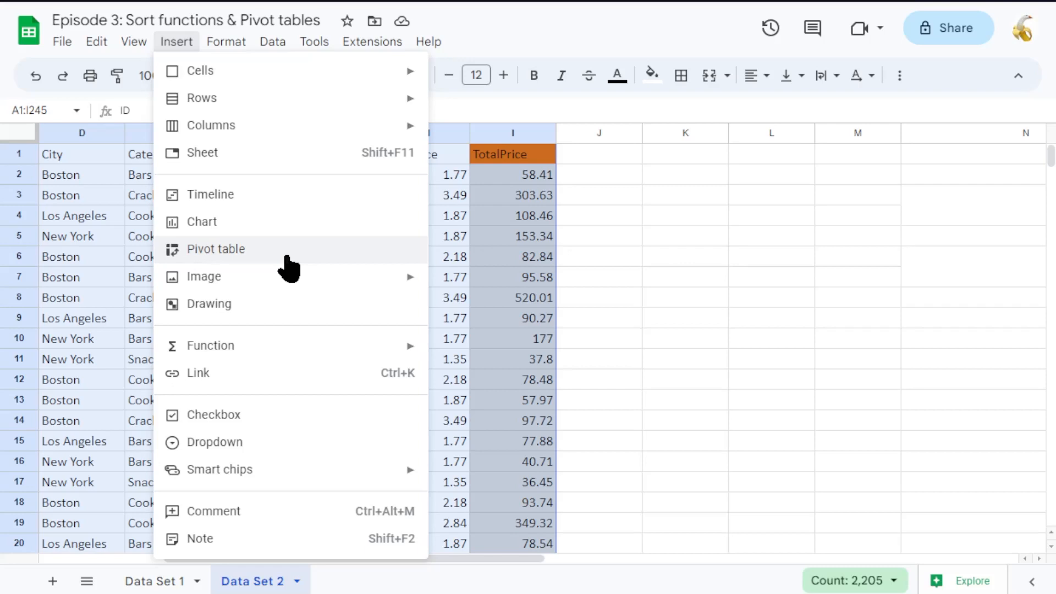
{"action": "left_click", "coordinate": [287, 263]}
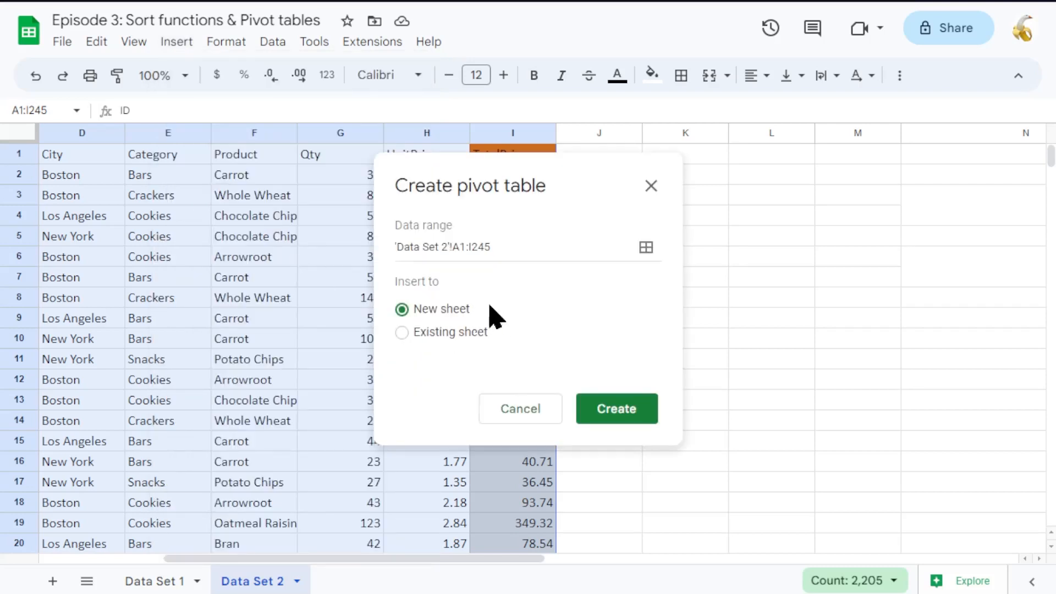
{"action": "left_click", "coordinate": [402, 333]}
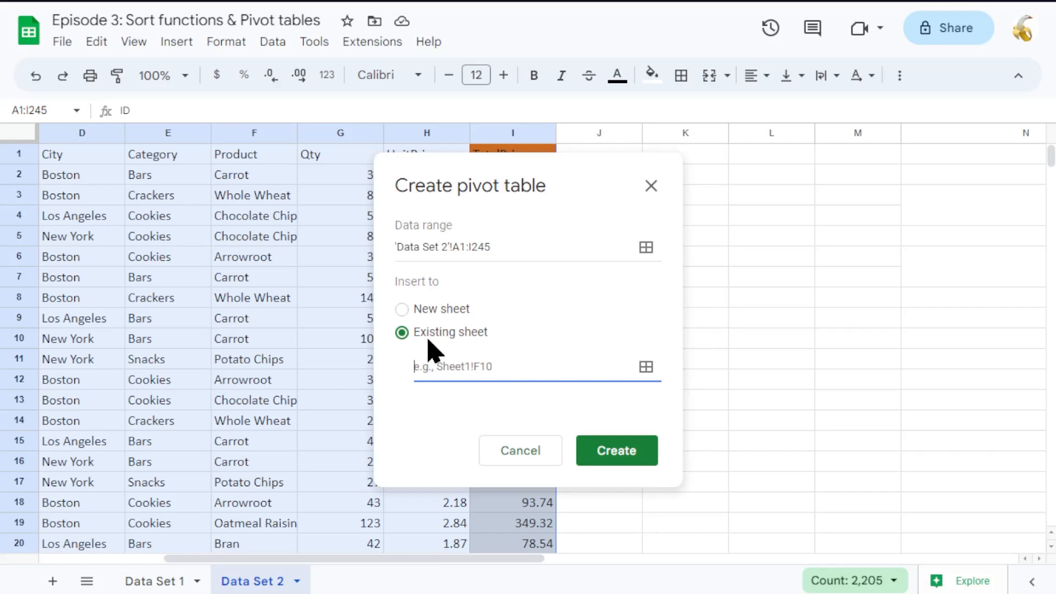
{"action": "type", "text": "k8"}
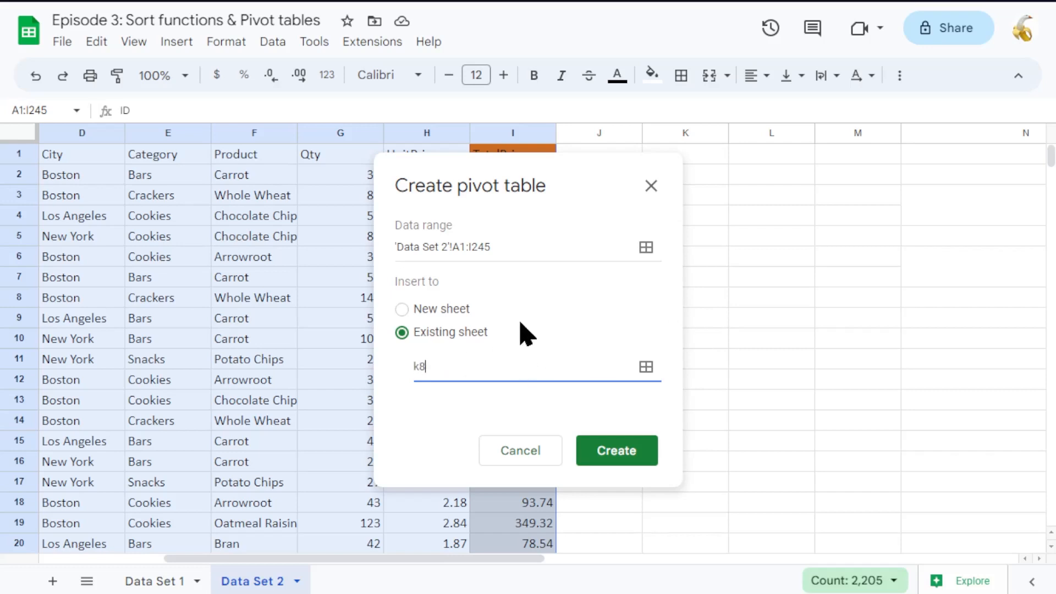
{"action": "left_click", "coordinate": [633, 452]}
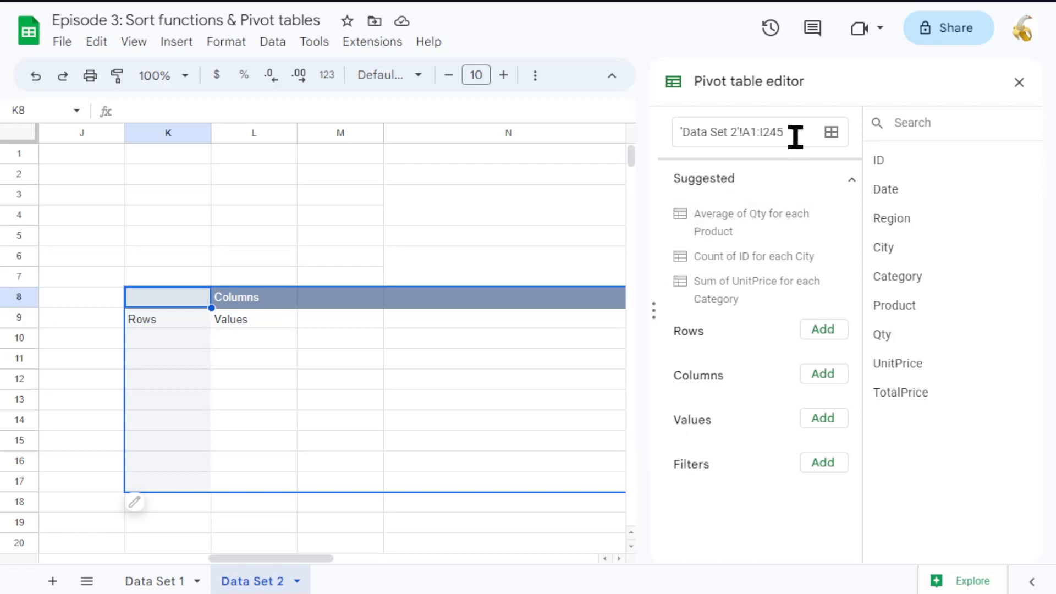
Change the pivot table's source range to 'Data Set 2'!A1:I1000 and add City as its columns
{"action": "left_click_drag", "start_coordinate": [787, 134], "coordinate": [771, 135]}
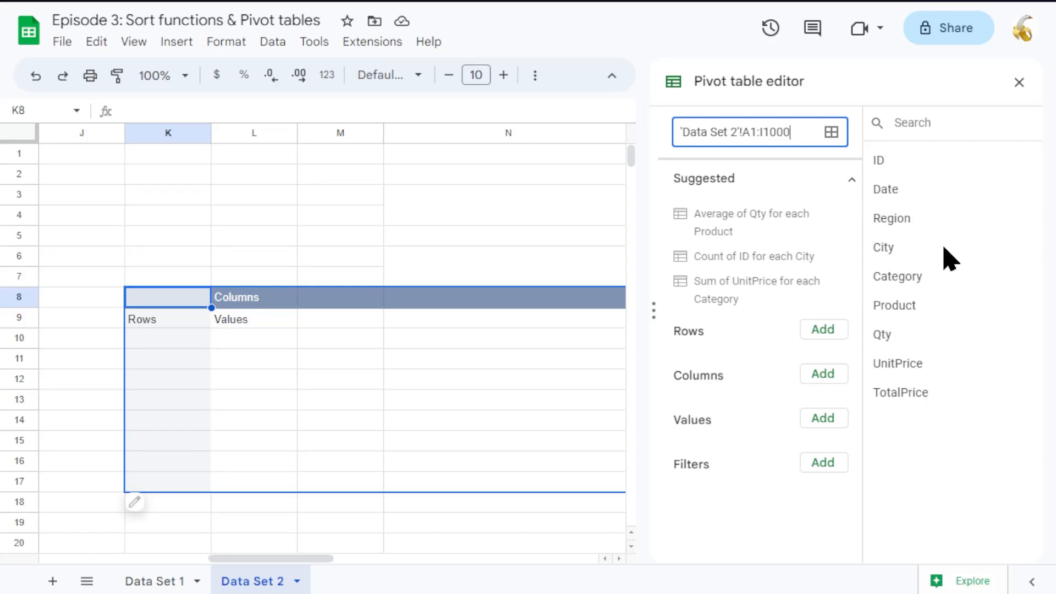
{"action": "key", "text": "Return"}
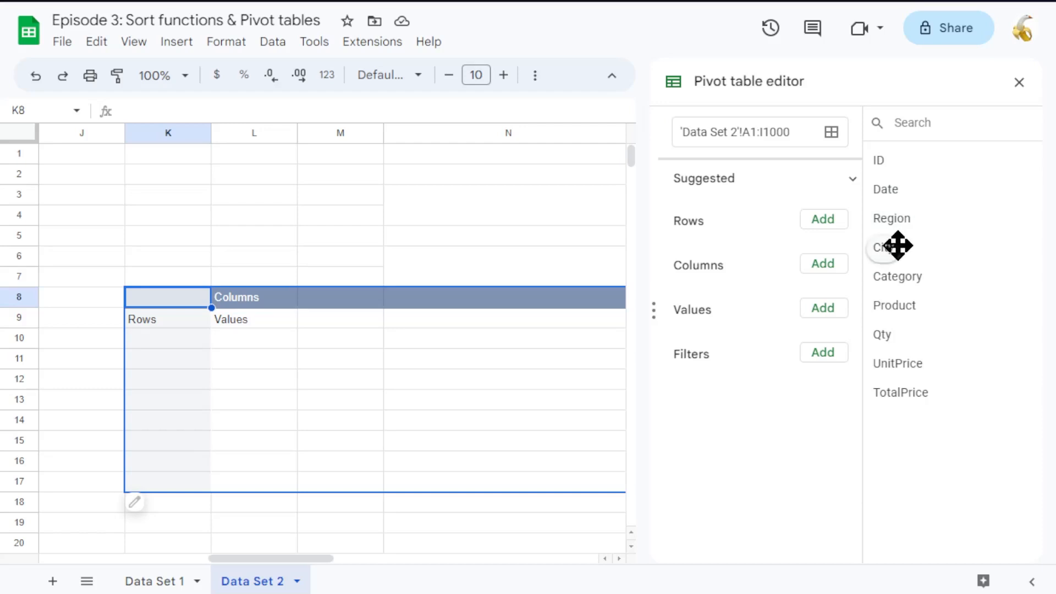
{"action": "left_click_drag", "start_coordinate": [898, 245], "coordinate": [743, 294]}
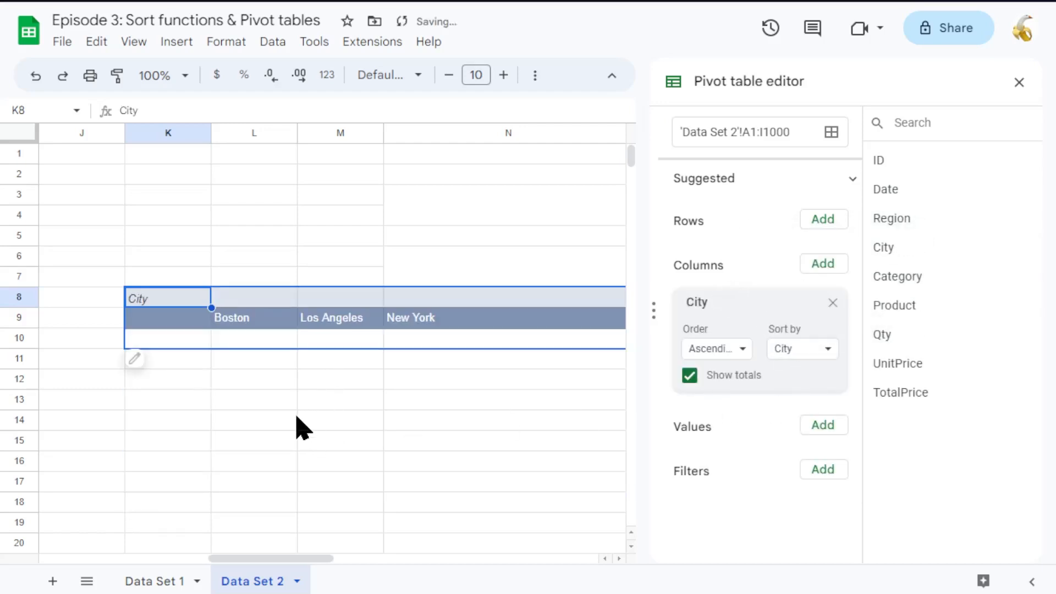
{"action": "scroll", "coordinate": [300, 426], "scroll_direction": "right", "scroll_amount": 5}
{"action": "scroll", "coordinate": [300, 426], "scroll_direction": "left", "scroll_amount": 3}
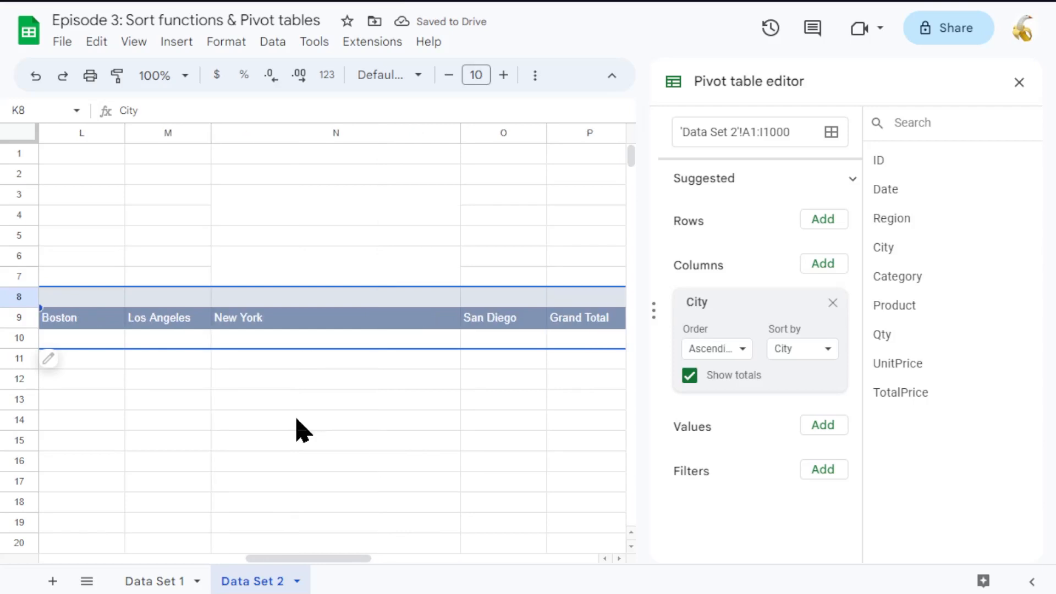
{"action": "scroll", "coordinate": [357, 450], "scroll_direction": "right", "scroll_amount": 1}
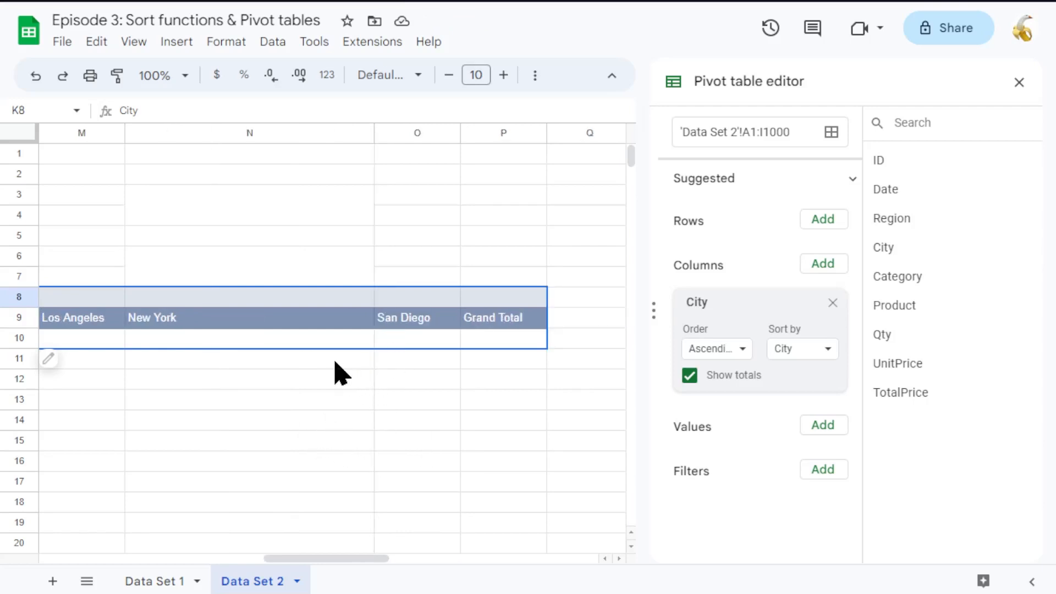
{"action": "scroll", "coordinate": [339, 379], "scroll_direction": "left", "scroll_amount": 3}
{"action": "scroll", "coordinate": [353, 391], "scroll_direction": "right", "scroll_amount": 1}
{"action": "scroll", "coordinate": [380, 385], "scroll_direction": "left", "scroll_amount": 1}
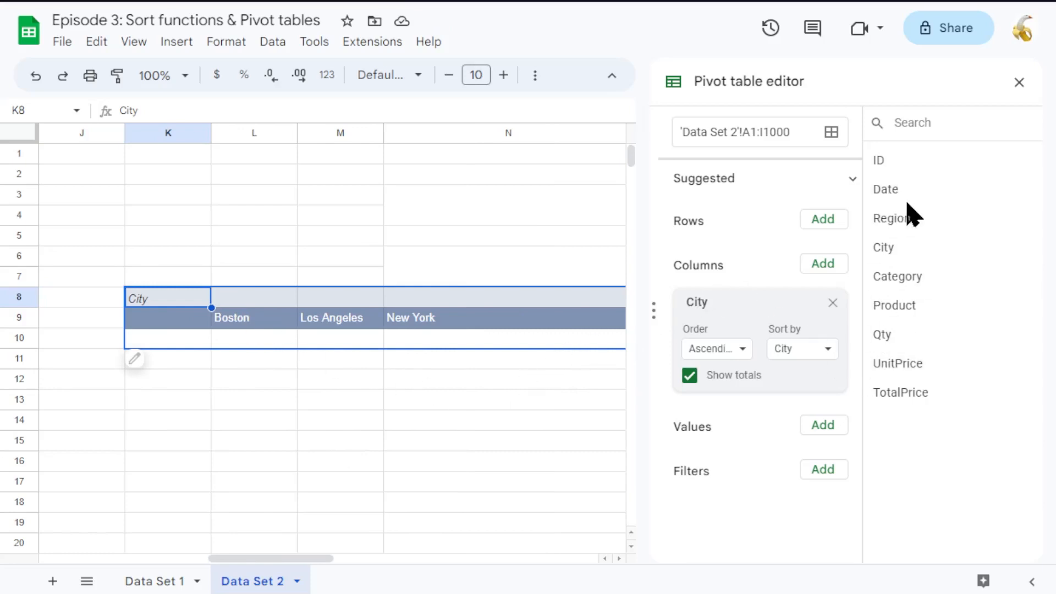
Add Product to the pivot table's values and compare the resulting row with the source data
{"action": "left_click_drag", "start_coordinate": [895, 302], "coordinate": [744, 457]}
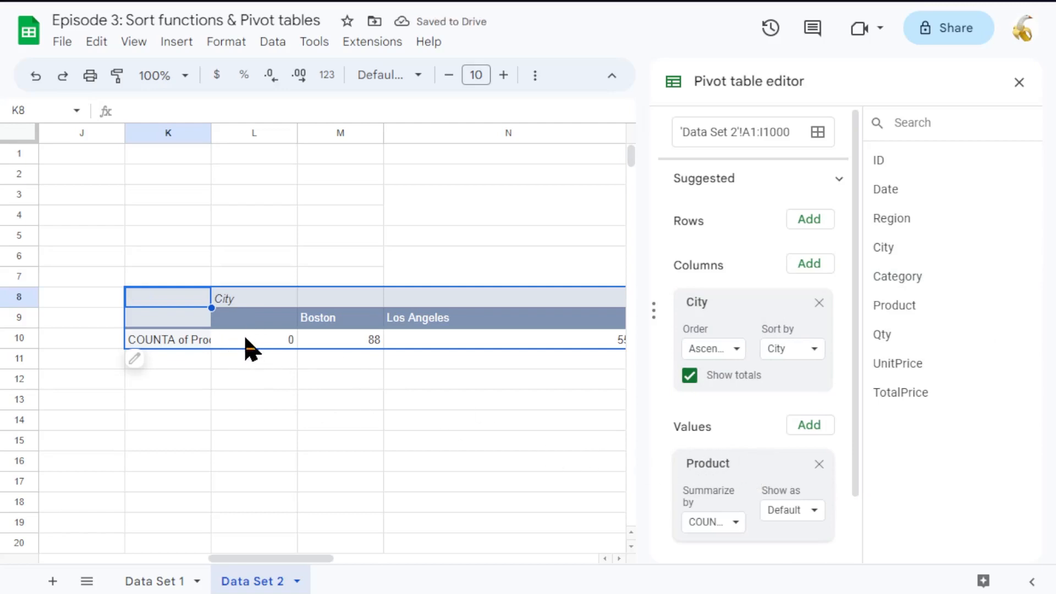
{"action": "scroll", "coordinate": [222, 343], "scroll_direction": "right", "scroll_amount": 1}
{"action": "scroll", "coordinate": [221, 343], "scroll_direction": "right", "scroll_amount": 2}
{"action": "scroll", "coordinate": [222, 344], "scroll_direction": "left", "scroll_amount": 6}
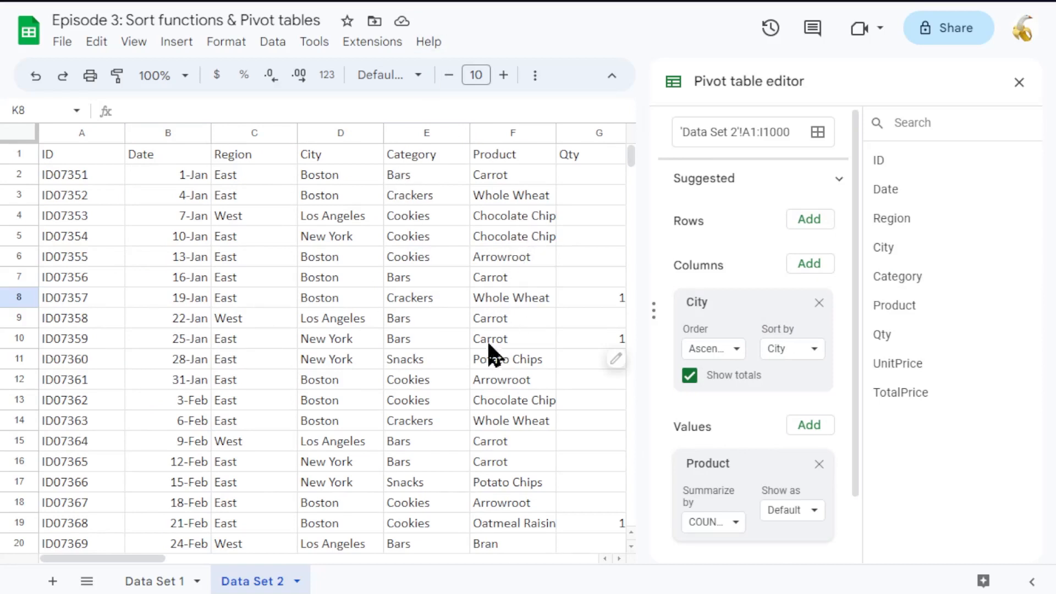
{"action": "scroll", "coordinate": [498, 341], "scroll_direction": "right", "scroll_amount": 10}
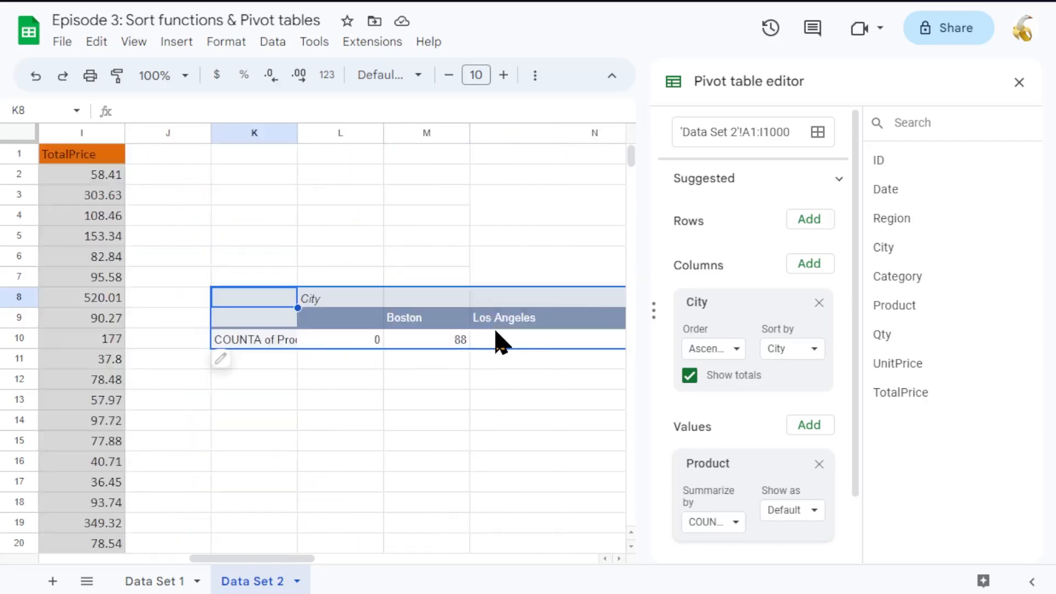
{"action": "scroll", "coordinate": [510, 395], "scroll_direction": "left", "scroll_amount": 3}
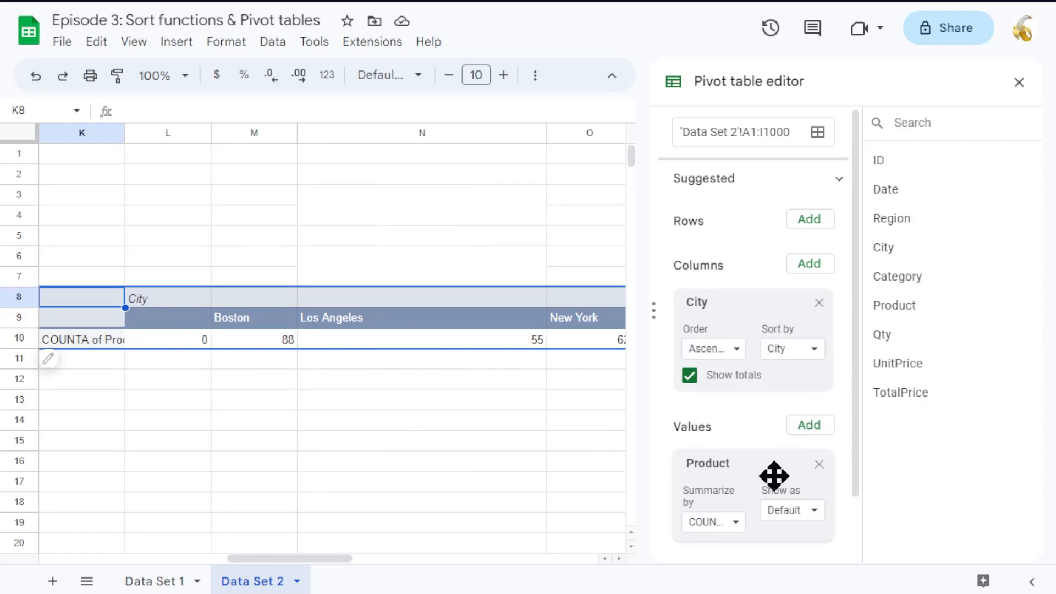
Move Product from the pivot table's values to its rows and select the blank row's cells K10:N10
{"action": "left_click_drag", "start_coordinate": [760, 480], "coordinate": [745, 278]}
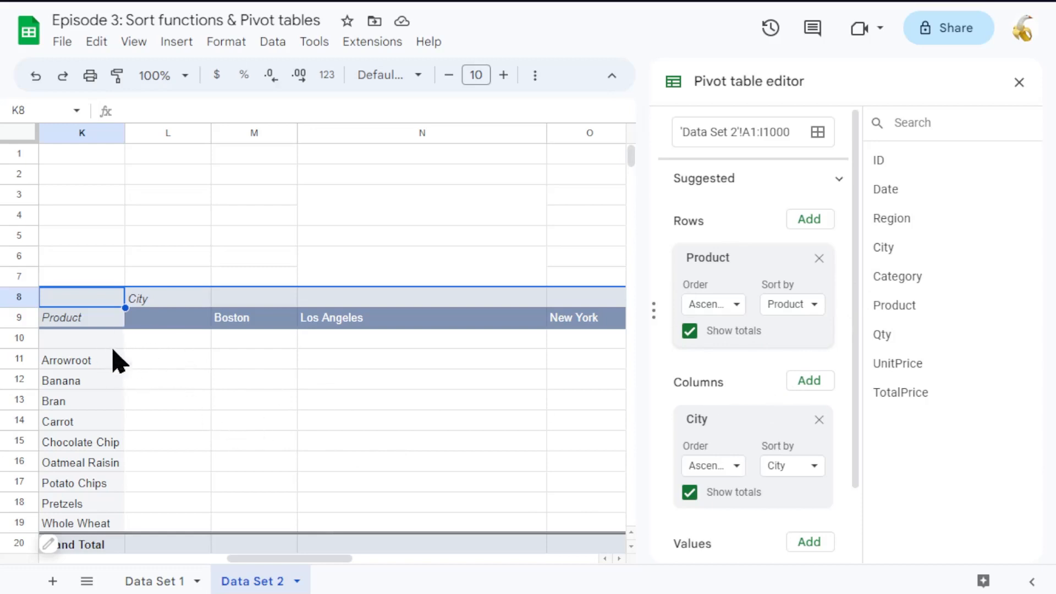
{"action": "left_click_drag", "start_coordinate": [191, 322], "coordinate": [183, 528]}
{"action": "left_click_drag", "start_coordinate": [87, 341], "coordinate": [360, 337]}
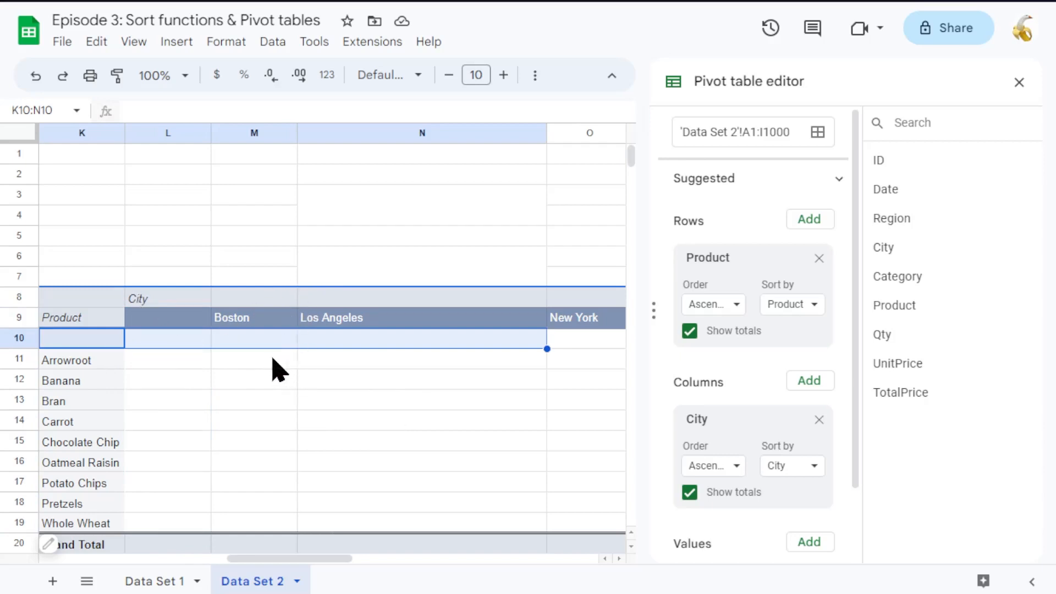
Examine the City and Product entries in the source data against the pivot table's blank row and column
{"action": "scroll", "coordinate": [252, 368], "scroll_direction": "left", "scroll_amount": 10}
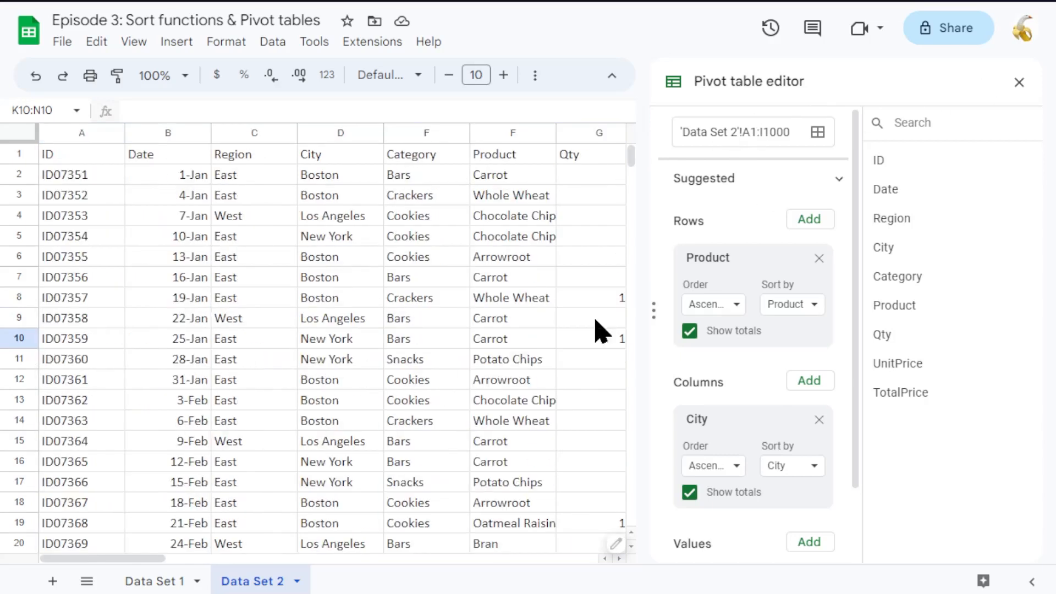
{"action": "scroll", "coordinate": [344, 432], "scroll_direction": "down", "scroll_amount": 9}
{"action": "scroll", "coordinate": [344, 432], "scroll_direction": "down", "scroll_amount": 20}
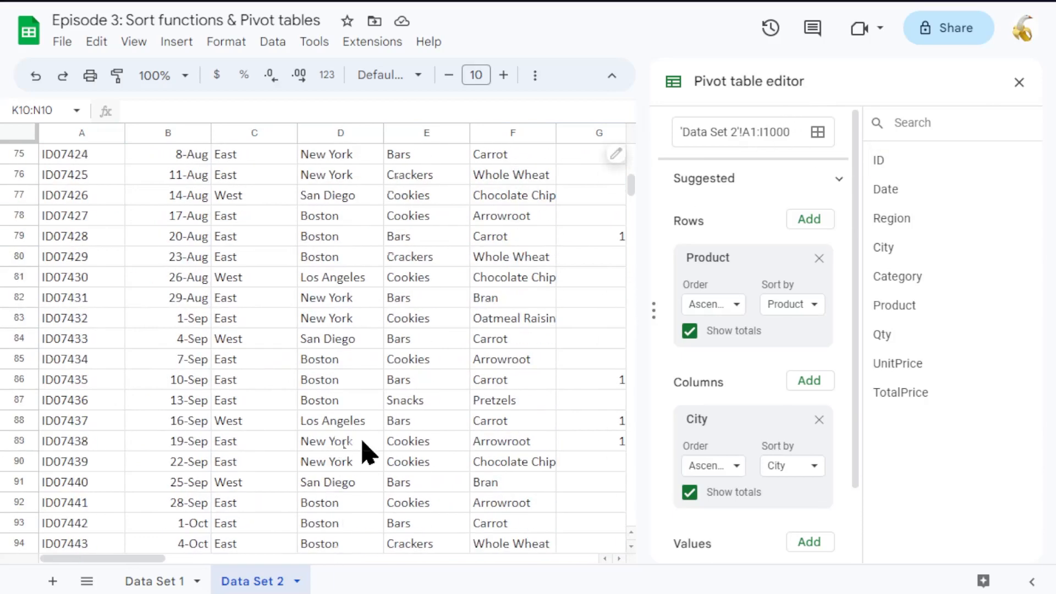
{"action": "left_click_drag", "start_coordinate": [632, 201], "coordinate": [677, 111]}
{"action": "scroll", "coordinate": [402, 372], "scroll_direction": "down", "scroll_amount": 2}
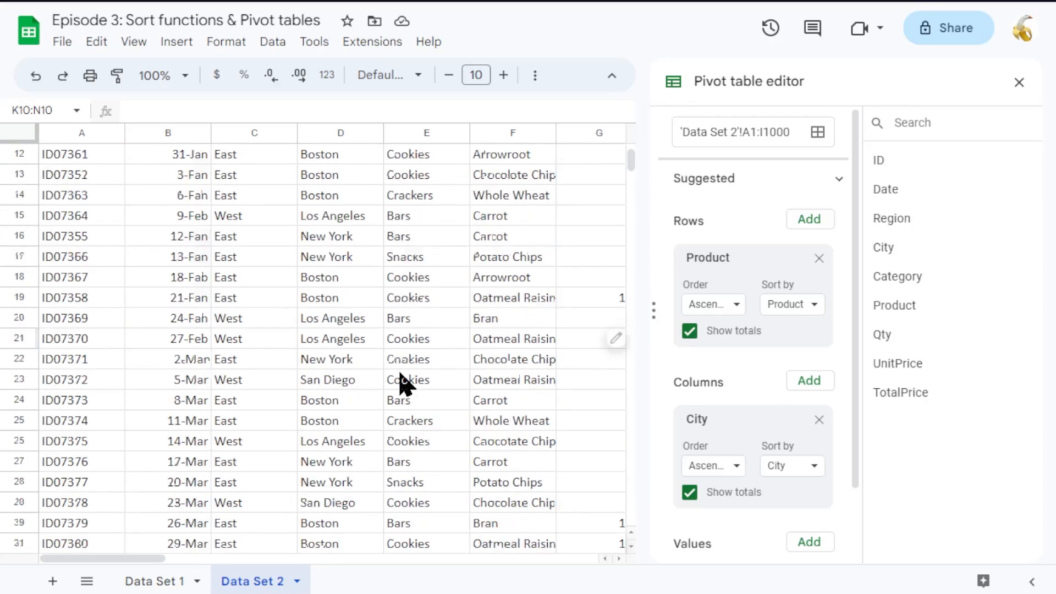
{"action": "scroll", "coordinate": [402, 371], "scroll_direction": "up", "scroll_amount": 1}
{"action": "scroll", "coordinate": [402, 371], "scroll_direction": "right", "scroll_amount": 7}
{"action": "scroll", "coordinate": [402, 379], "scroll_direction": "right", "scroll_amount": 3}
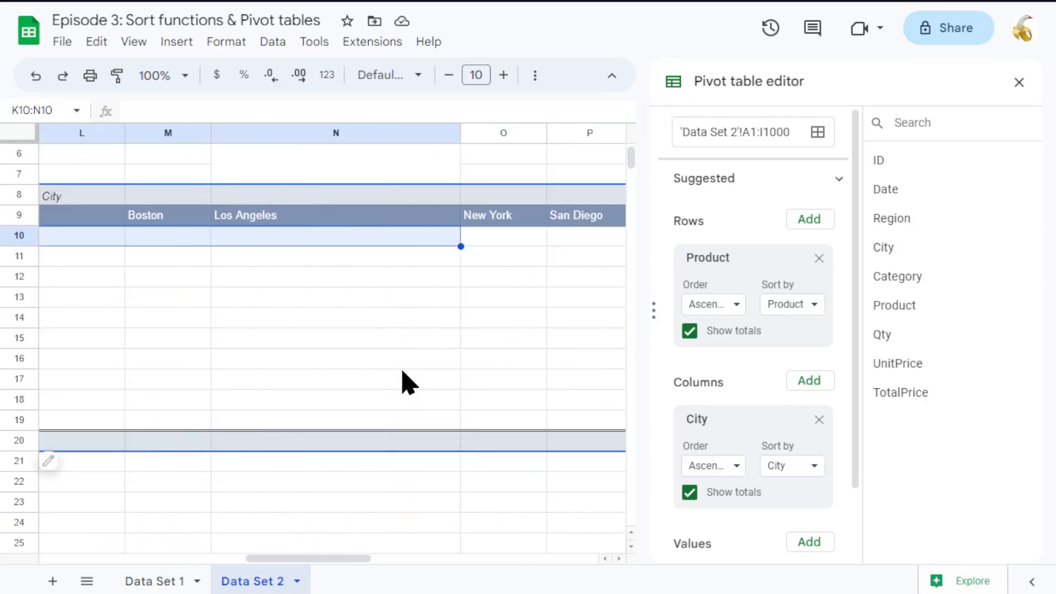
{"action": "scroll", "coordinate": [402, 379], "scroll_direction": "left", "scroll_amount": 1}
{"action": "scroll", "coordinate": [404, 382], "scroll_direction": "up", "scroll_amount": 1}
{"action": "scroll", "coordinate": [407, 388], "scroll_direction": "left", "scroll_amount": 1}
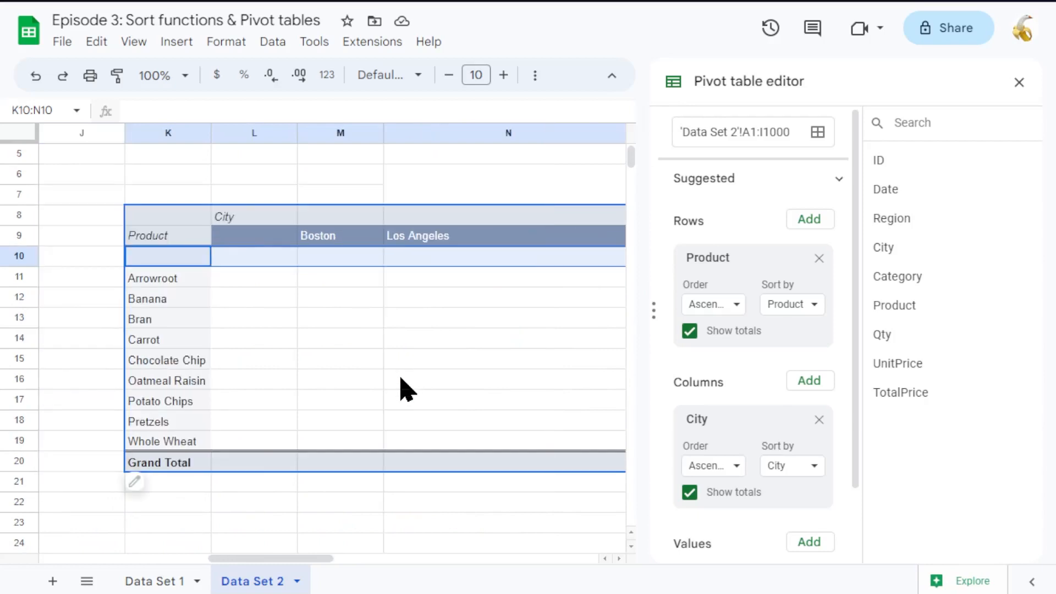
{"action": "scroll", "coordinate": [407, 388], "scroll_direction": "up", "scroll_amount": 1}
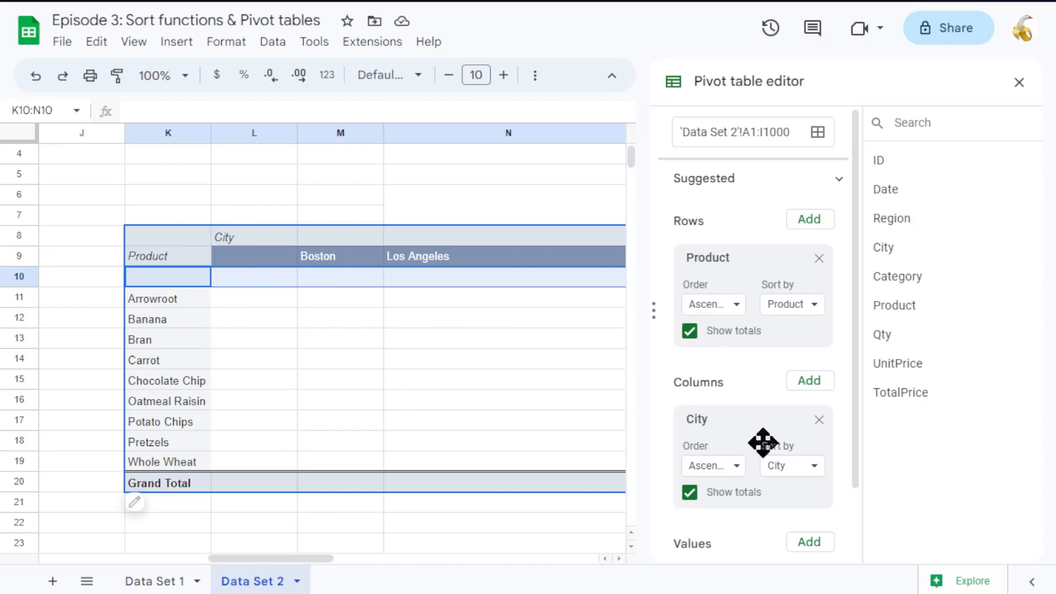
Add a City filter to the pivot table that excludes (Blanks), and review which cities it includes
{"action": "scroll", "coordinate": [761, 441], "scroll_direction": "down", "scroll_amount": 2}
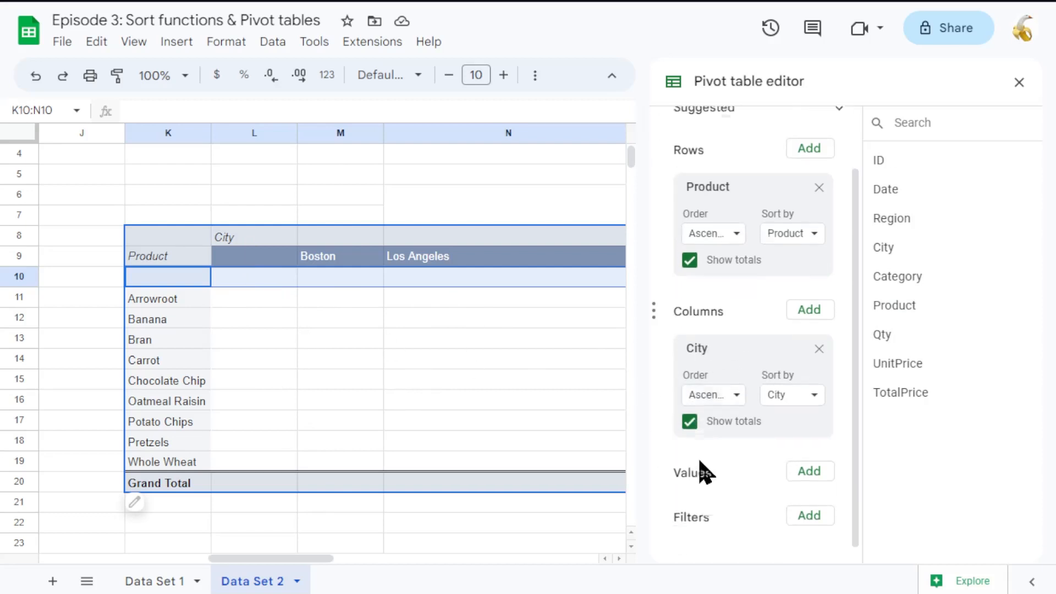
{"action": "left_click", "coordinate": [808, 503]}
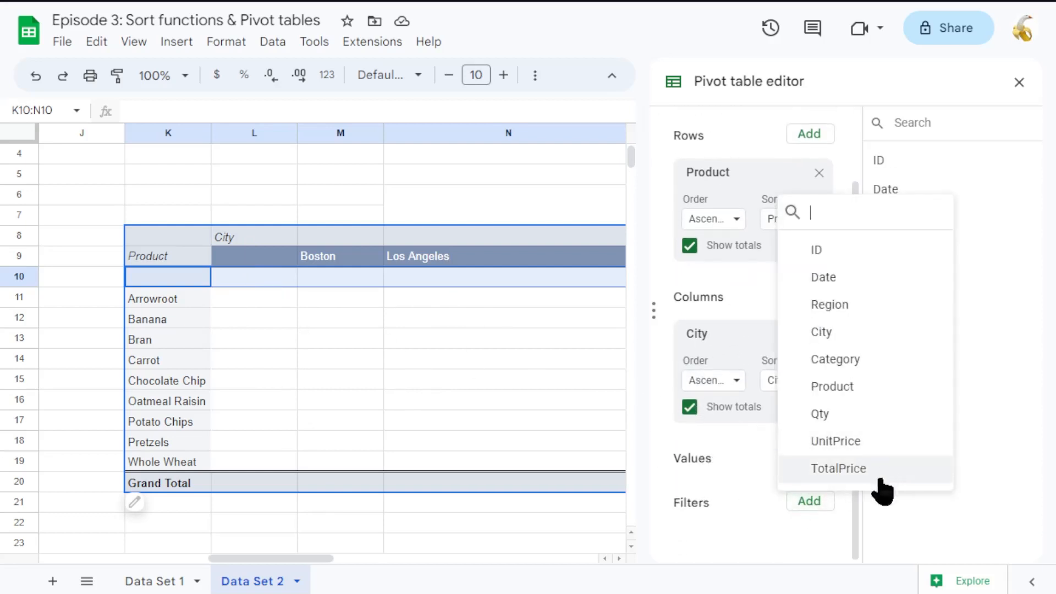
{"action": "left_click", "coordinate": [825, 332]}
{"action": "left_click", "coordinate": [779, 511]}
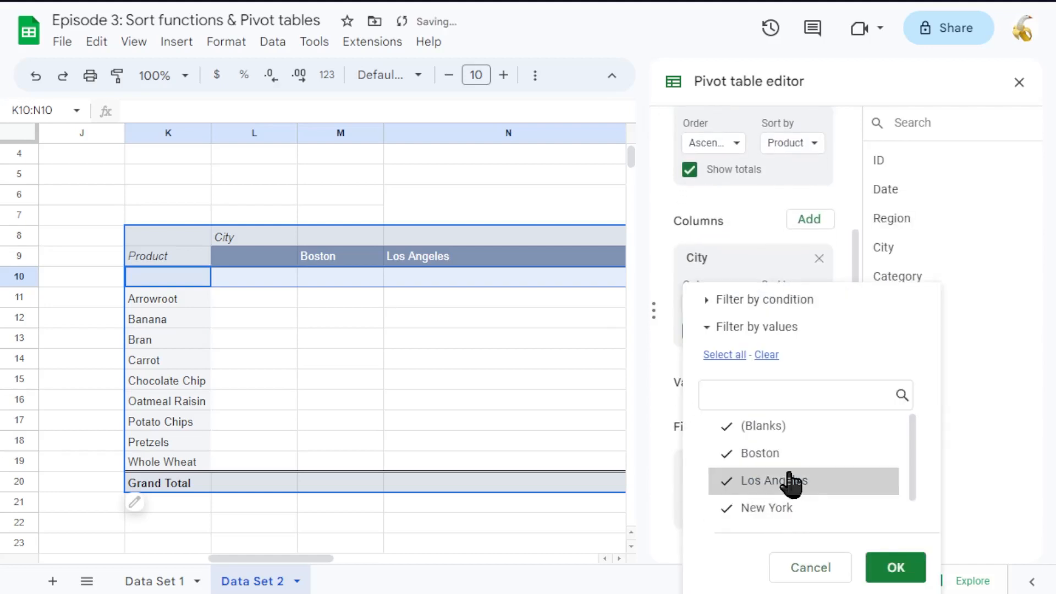
{"action": "left_click", "coordinate": [780, 431]}
{"action": "left_click", "coordinate": [879, 566]}
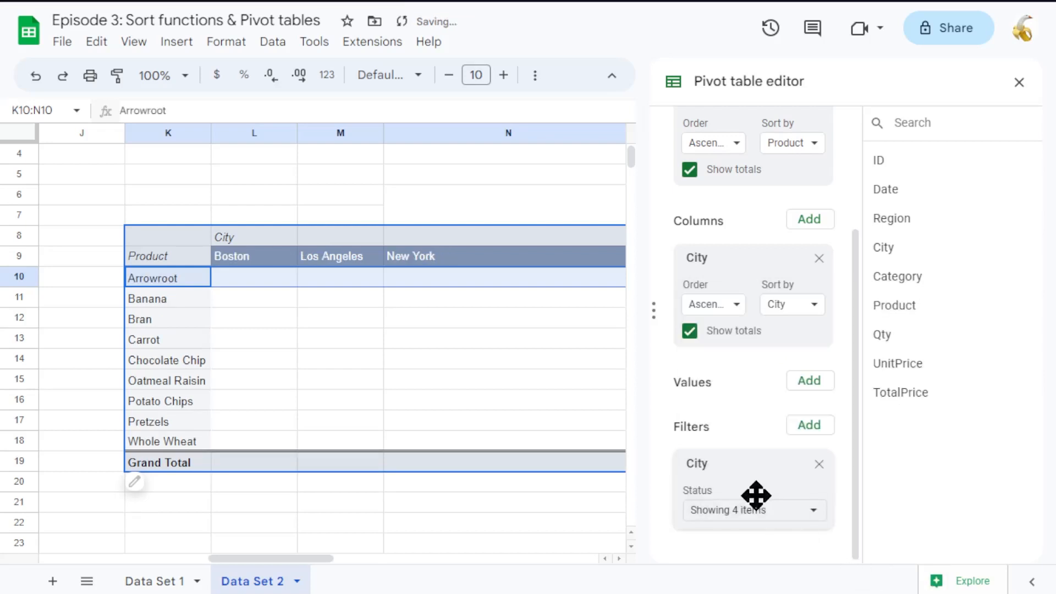
{"action": "left_click", "coordinate": [802, 514]}
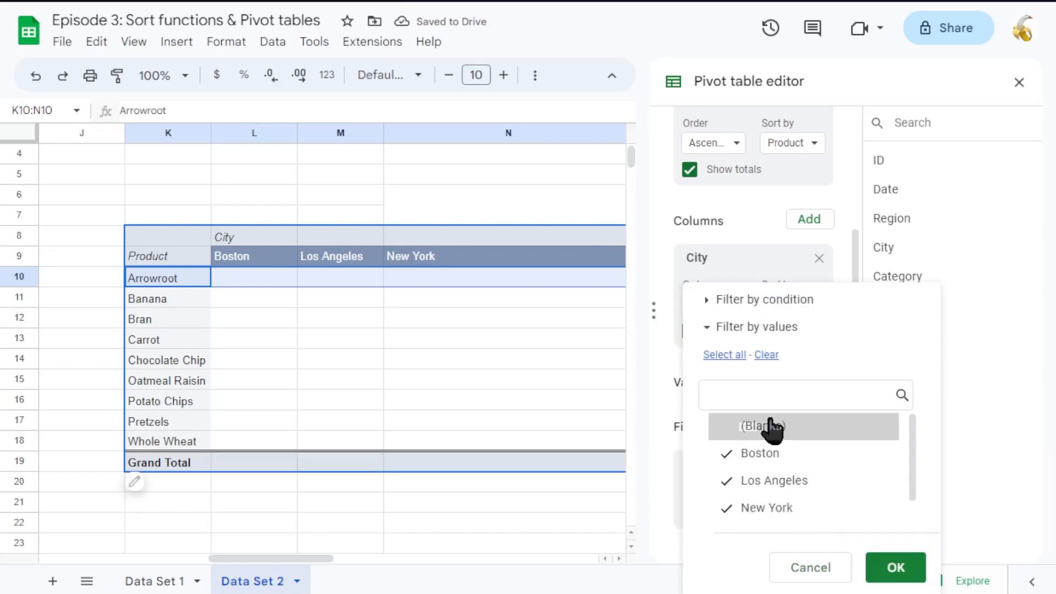
{"action": "scroll", "coordinate": [800, 487], "scroll_direction": "down", "scroll_amount": 1}
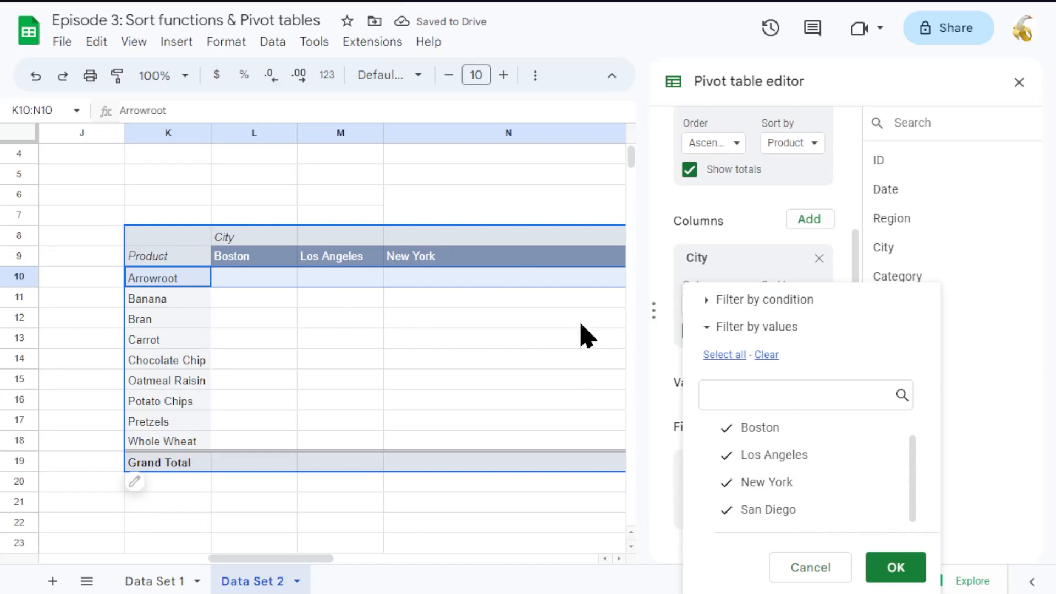
{"action": "scroll", "coordinate": [811, 481], "scroll_direction": "up", "scroll_amount": 1}
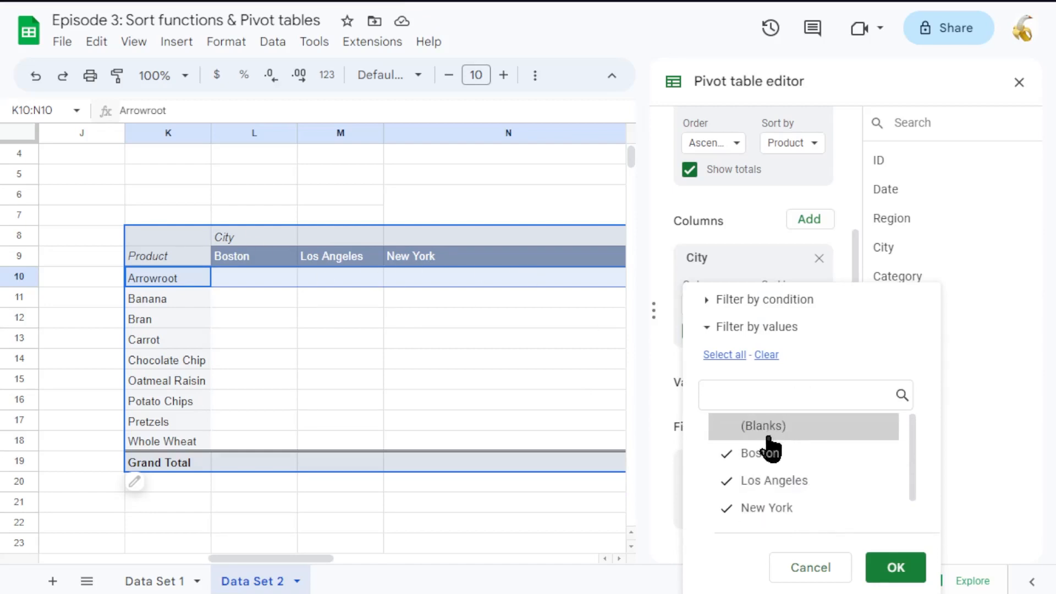
{"action": "left_click", "coordinate": [886, 564]}
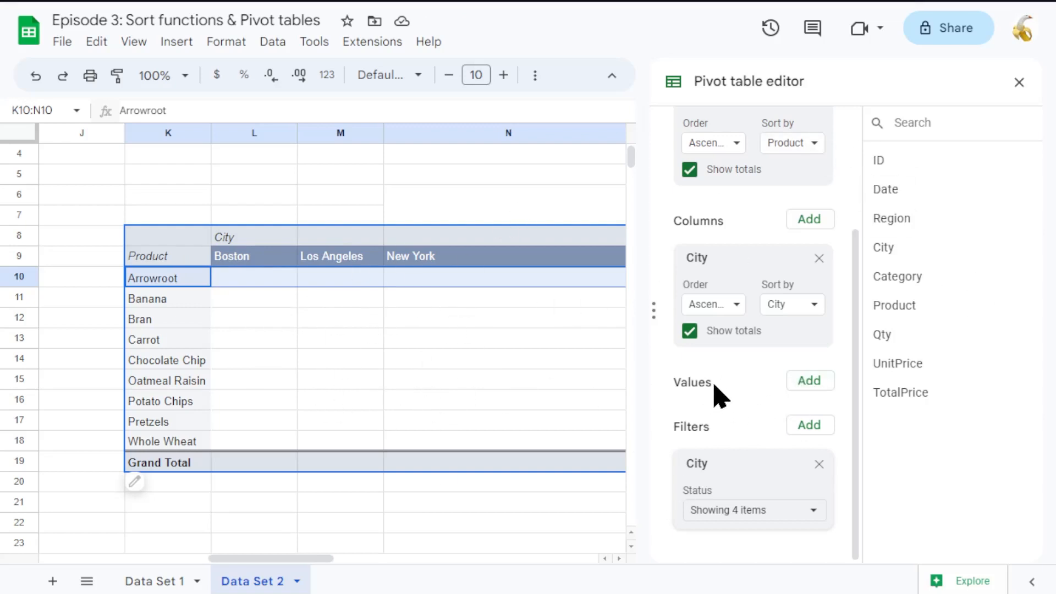
Review the source data's columns from Region to TotalPrice against the empty cells of the product-by-city pivot table
{"action": "scroll", "coordinate": [379, 374], "scroll_direction": "left", "scroll_amount": 10}
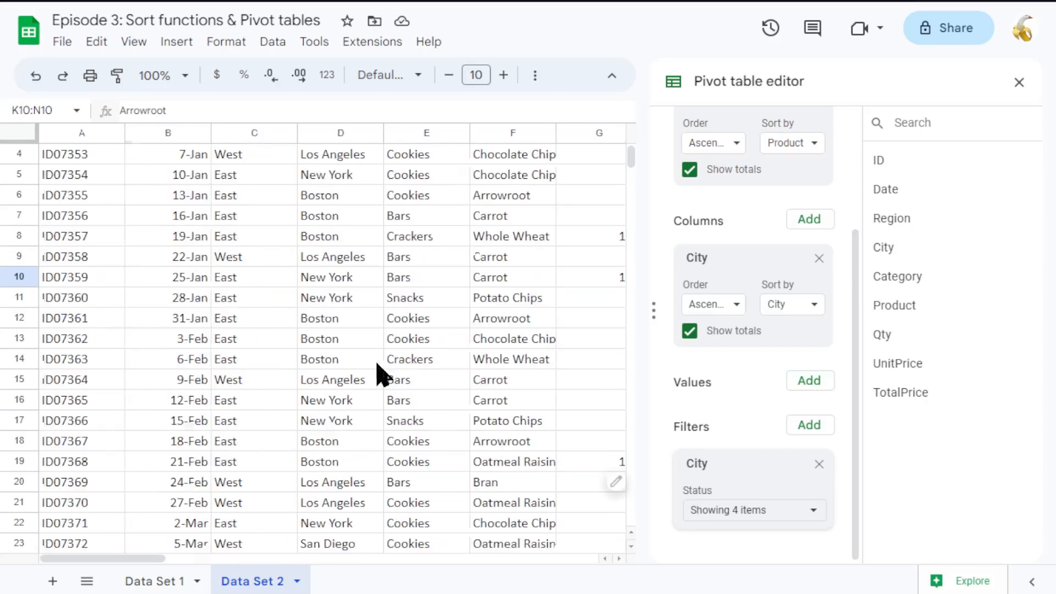
{"action": "scroll", "coordinate": [380, 374], "scroll_direction": "up", "scroll_amount": 1}
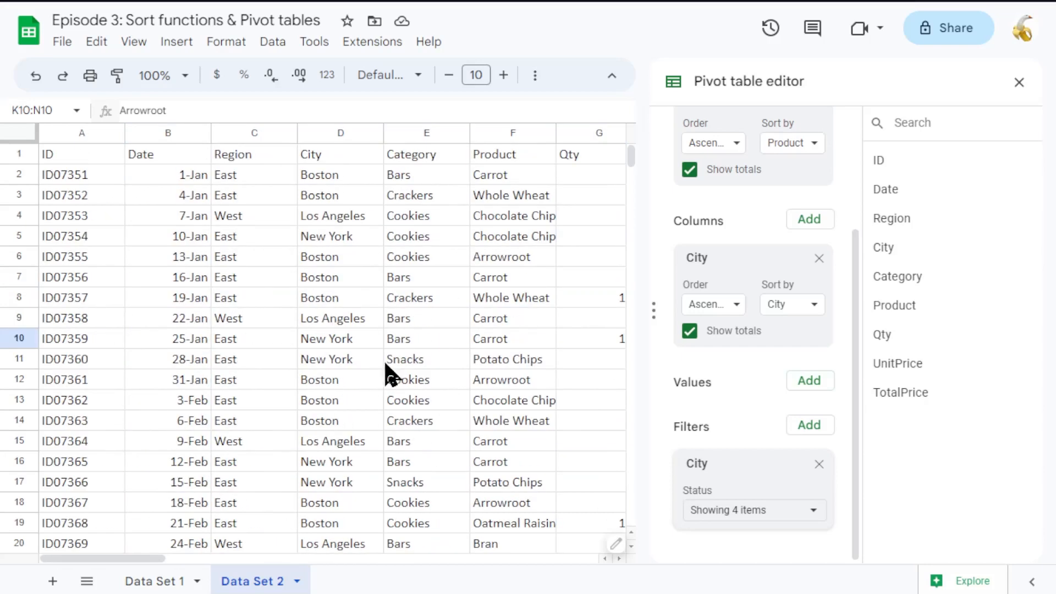
{"action": "scroll", "coordinate": [393, 374], "scroll_direction": "right", "scroll_amount": 3}
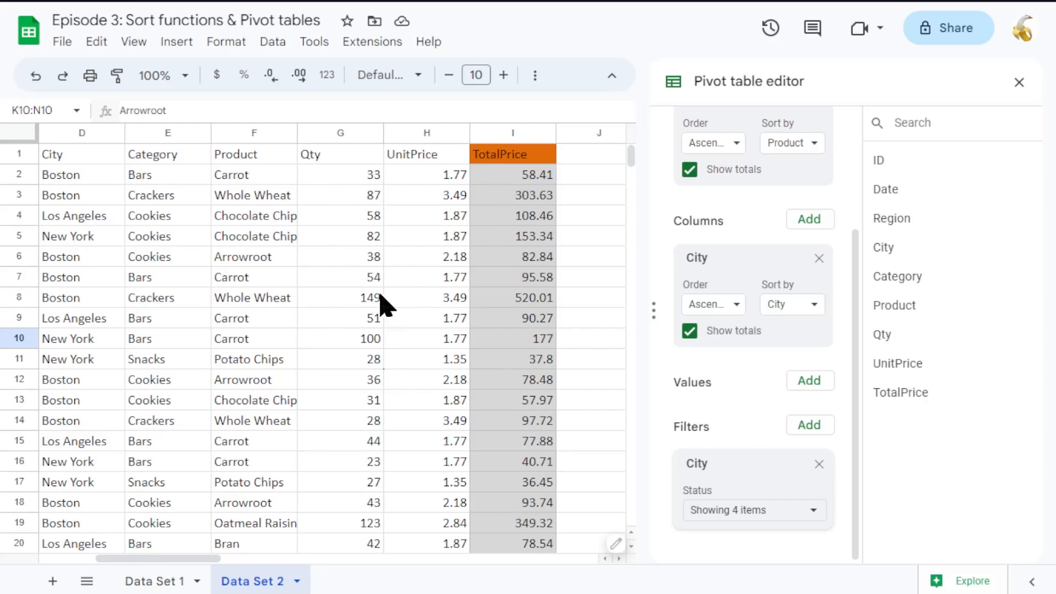
{"action": "scroll", "coordinate": [378, 359], "scroll_direction": "left", "scroll_amount": 2}
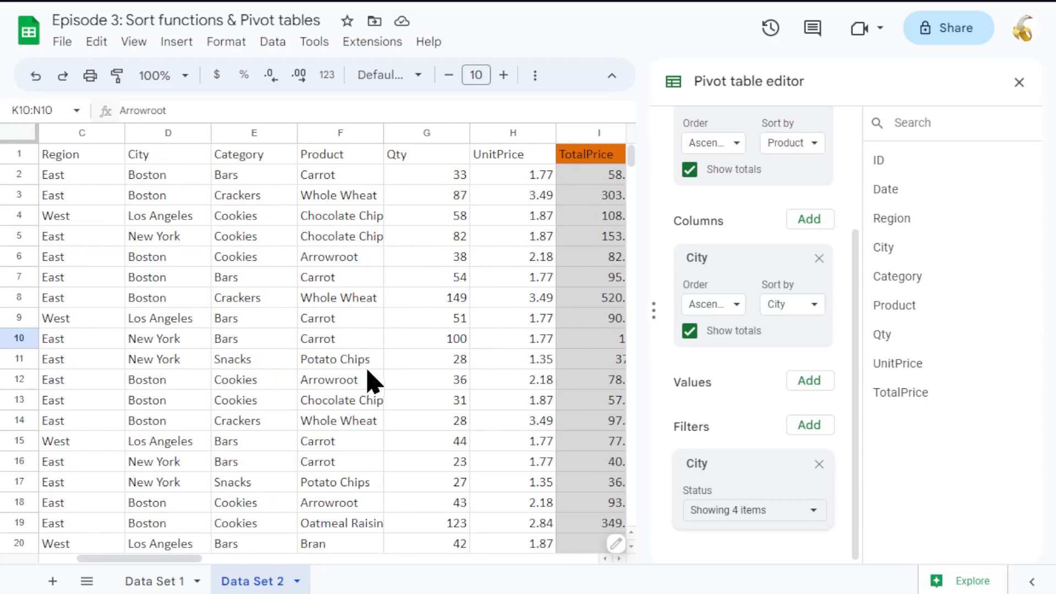
{"action": "scroll", "coordinate": [366, 377], "scroll_direction": "right", "scroll_amount": 10}
{"action": "scroll", "coordinate": [384, 390], "scroll_direction": "down", "scroll_amount": 1}
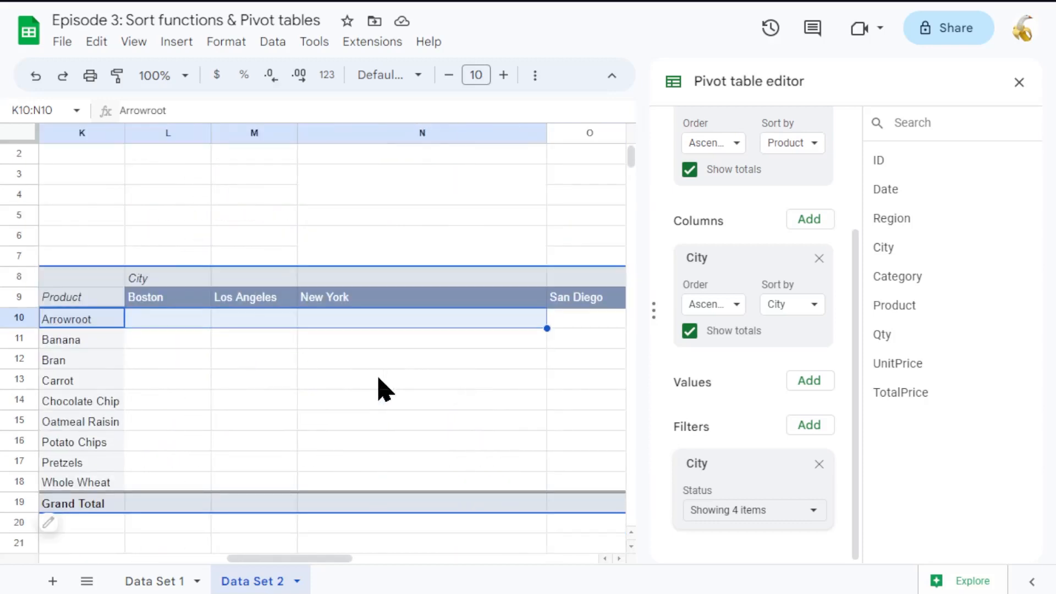
{"action": "scroll", "coordinate": [380, 380], "scroll_direction": "down", "scroll_amount": 1}
Add Qty to the pivot table's values, summarized by SUM, and review the quantities and grand totals across the cities
{"action": "left_click", "coordinate": [208, 339]}
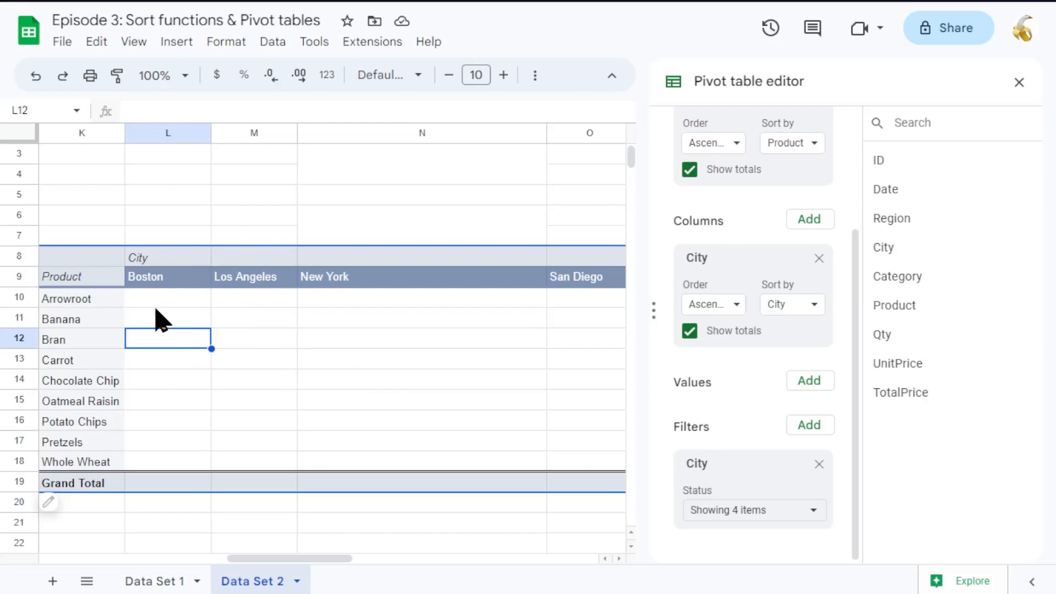
{"action": "left_click", "coordinate": [812, 383]}
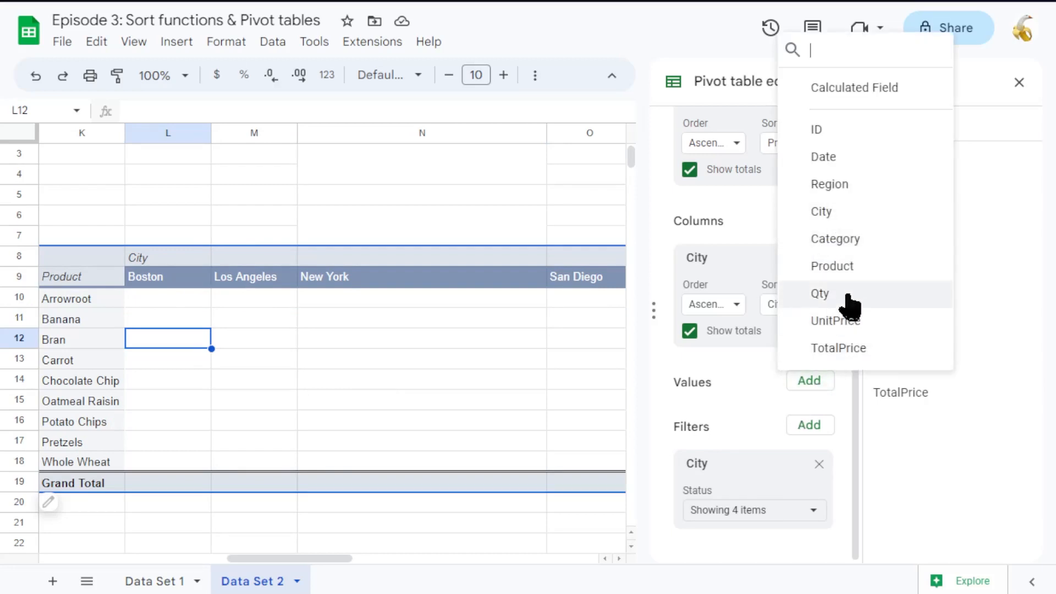
{"action": "left_click", "coordinate": [819, 294]}
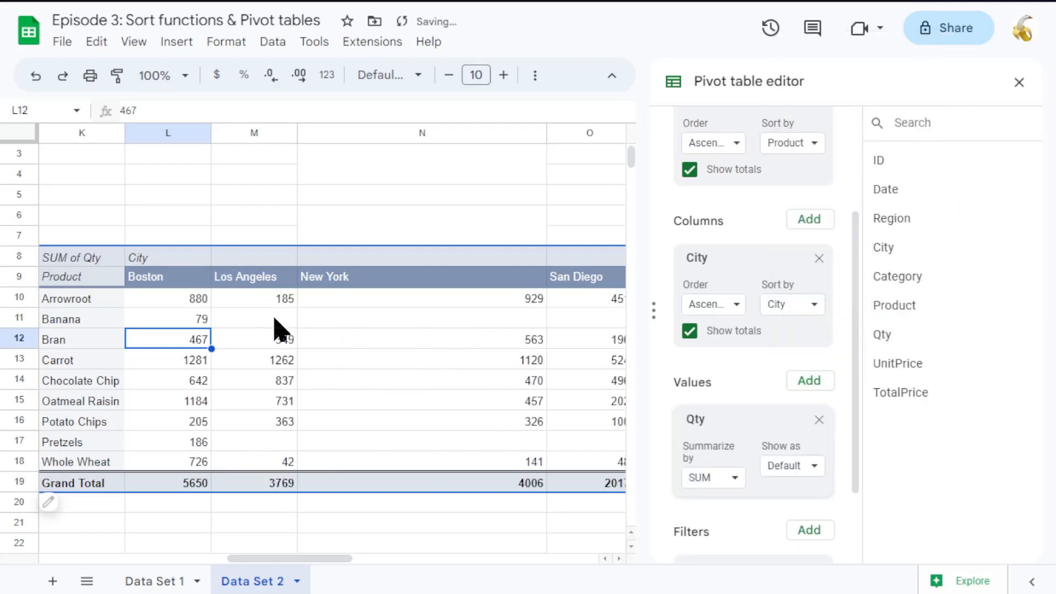
{"action": "scroll", "coordinate": [299, 385], "scroll_direction": "right", "scroll_amount": 4}
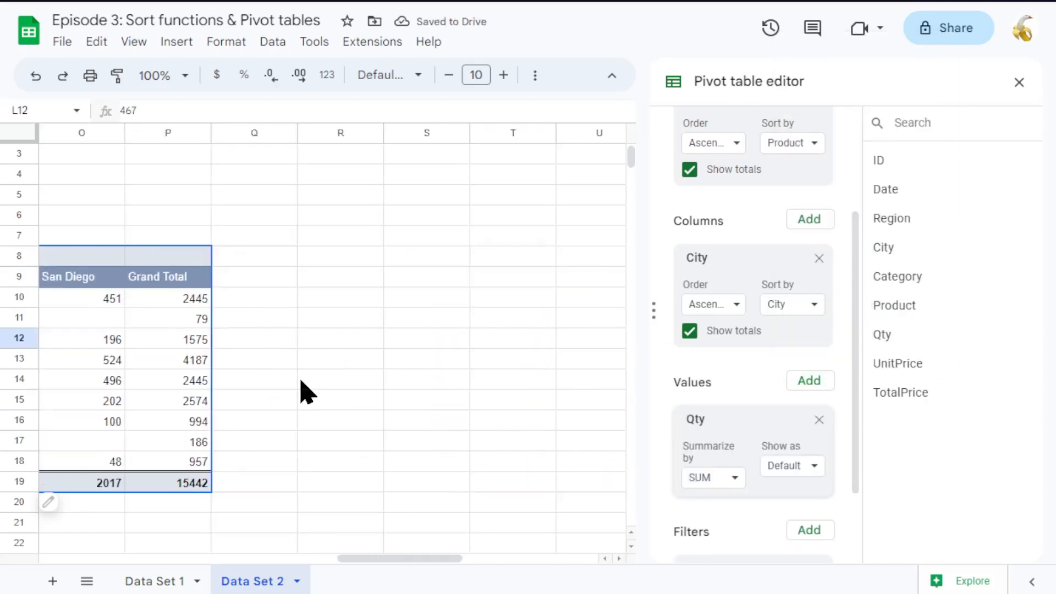
{"action": "scroll", "coordinate": [302, 391], "scroll_direction": "left", "scroll_amount": 6}
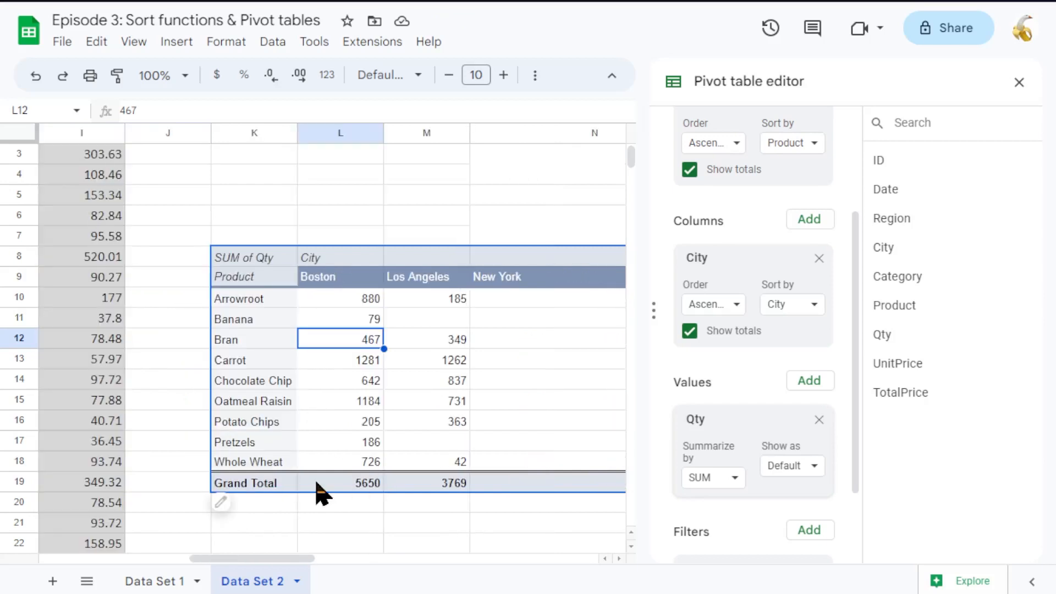
{"action": "scroll", "coordinate": [320, 492], "scroll_direction": "right", "scroll_amount": 5}
{"action": "scroll", "coordinate": [406, 408], "scroll_direction": "left", "scroll_amount": 1}
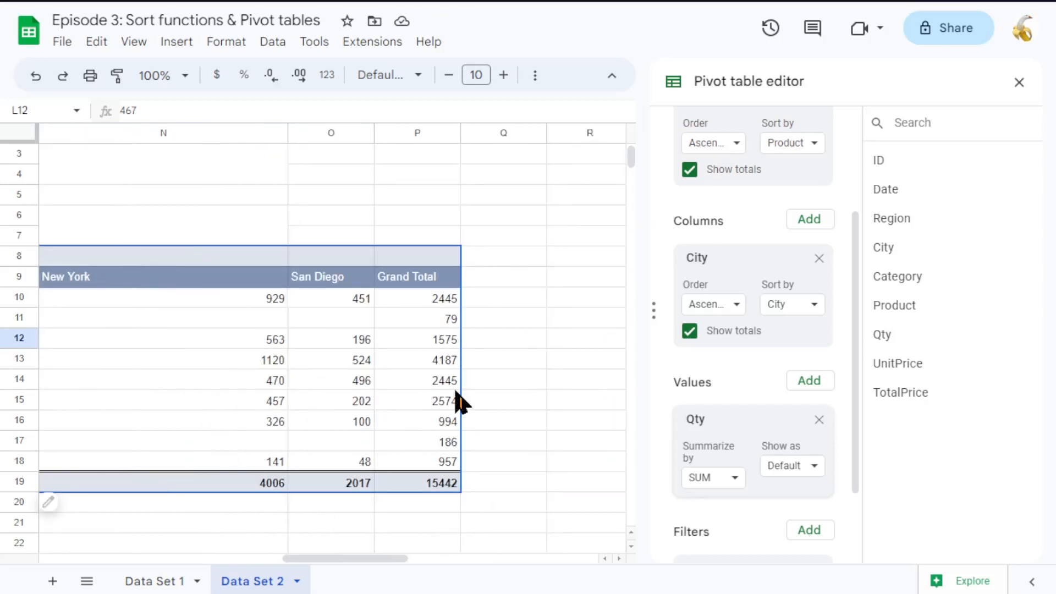
{"action": "scroll", "coordinate": [340, 416], "scroll_direction": "left", "scroll_amount": 5}
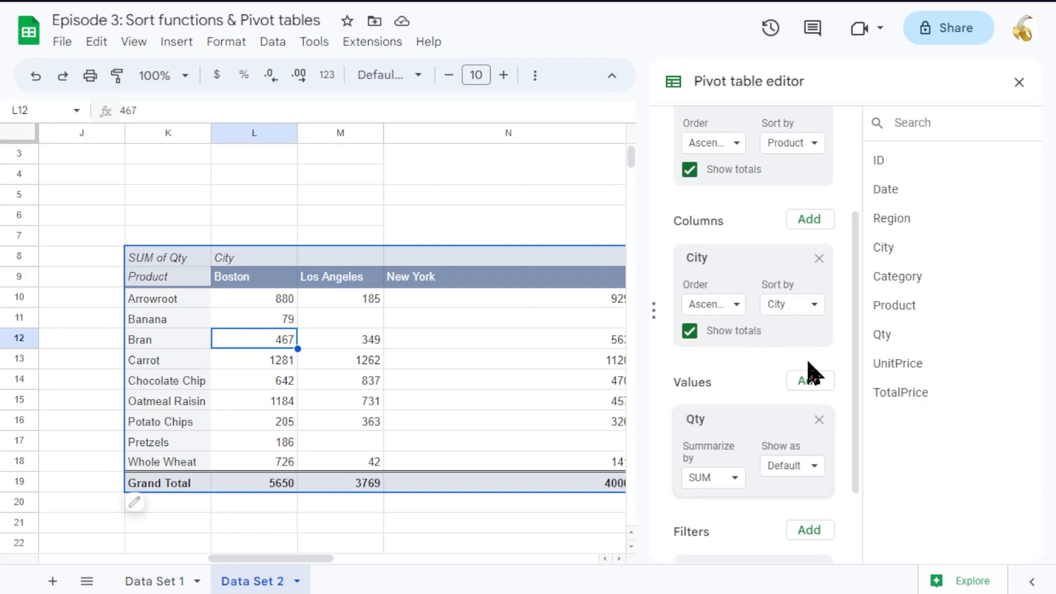
Review the pivot table's fields and filter, and add Category to the rows above Product
{"action": "scroll", "coordinate": [718, 423], "scroll_direction": "down", "scroll_amount": 2}
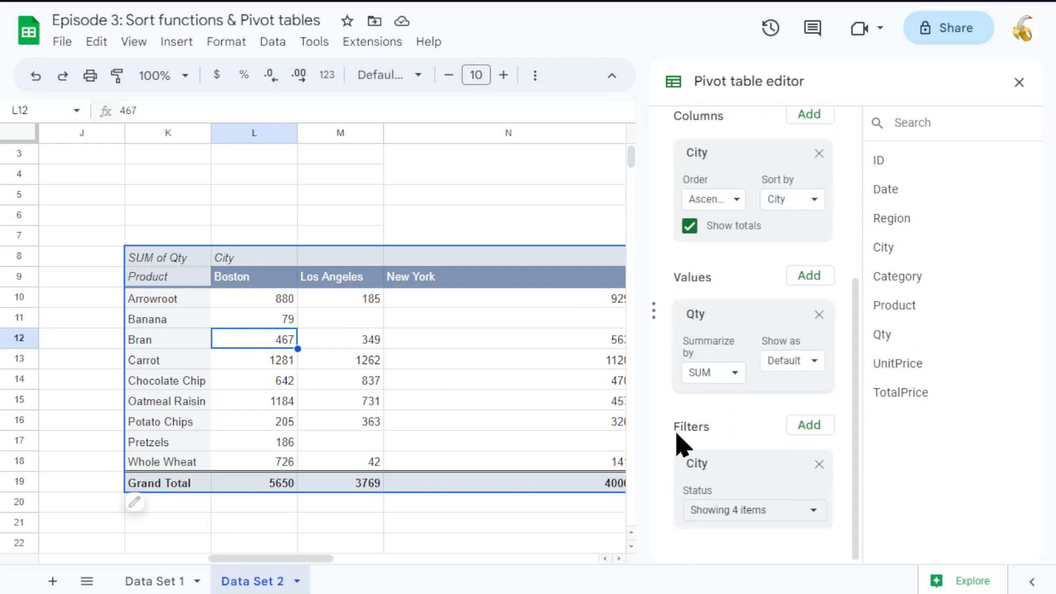
{"action": "scroll", "coordinate": [759, 418], "scroll_direction": "up", "scroll_amount": 4}
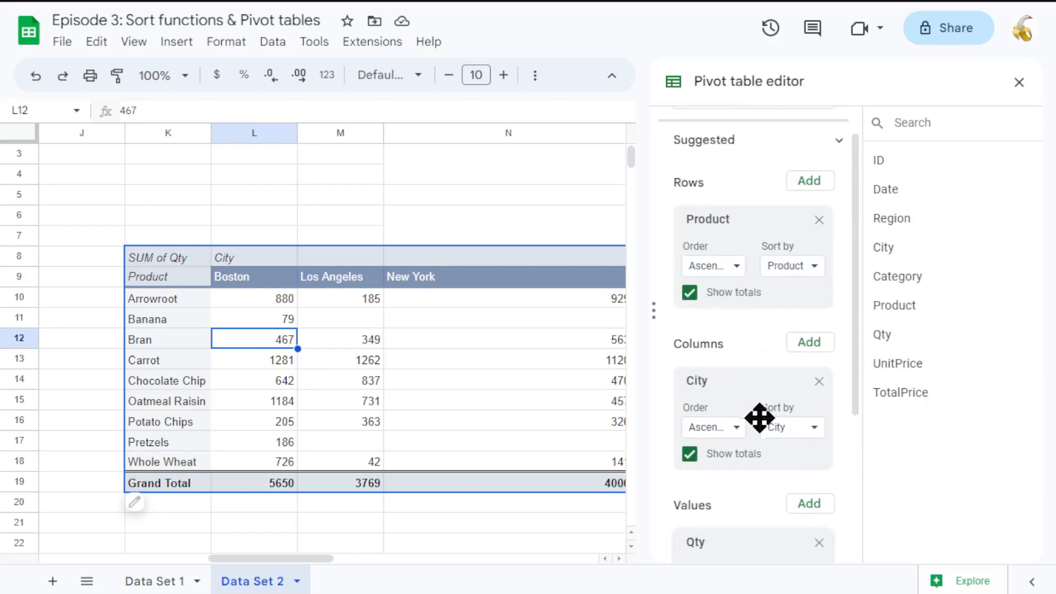
{"action": "scroll", "coordinate": [742, 412], "scroll_direction": "down", "scroll_amount": 1}
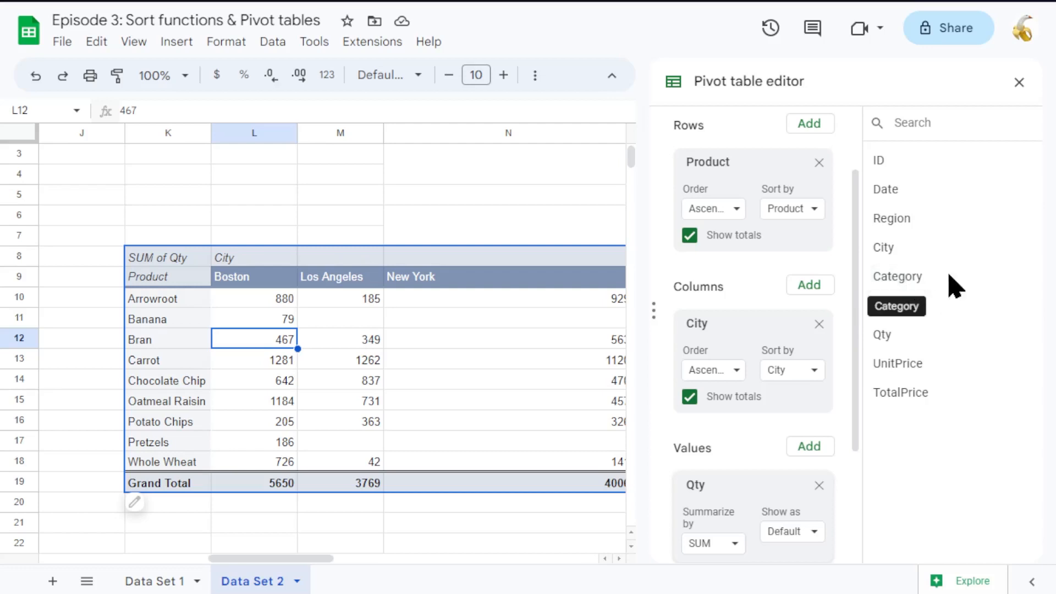
{"action": "scroll", "coordinate": [768, 328], "scroll_direction": "up", "scroll_amount": 2}
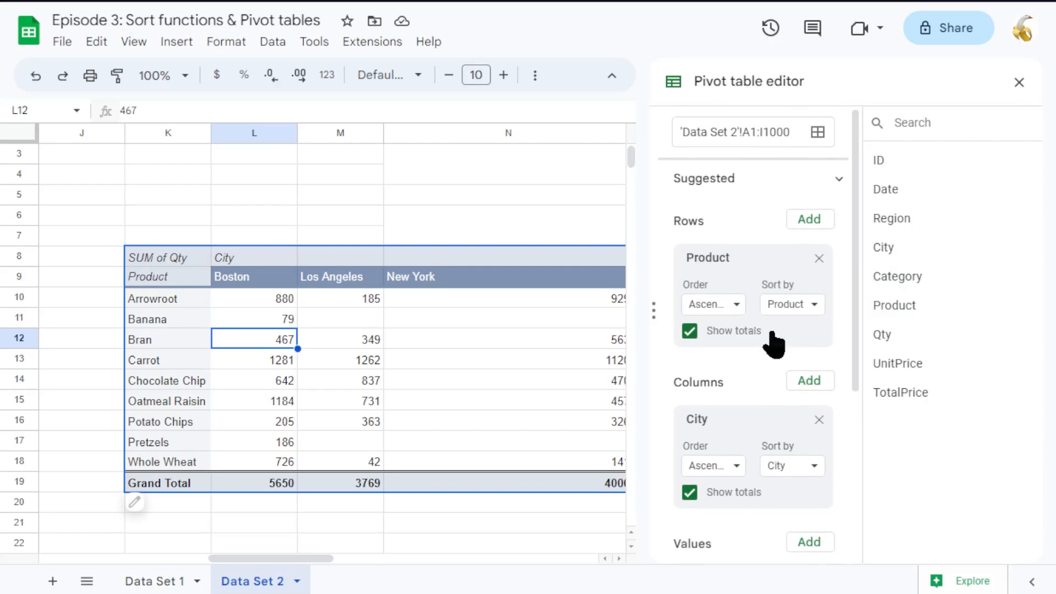
{"action": "left_click_drag", "start_coordinate": [917, 288], "coordinate": [750, 280]}
{"action": "scroll", "coordinate": [217, 328], "scroll_direction": "down", "scroll_amount": 1}
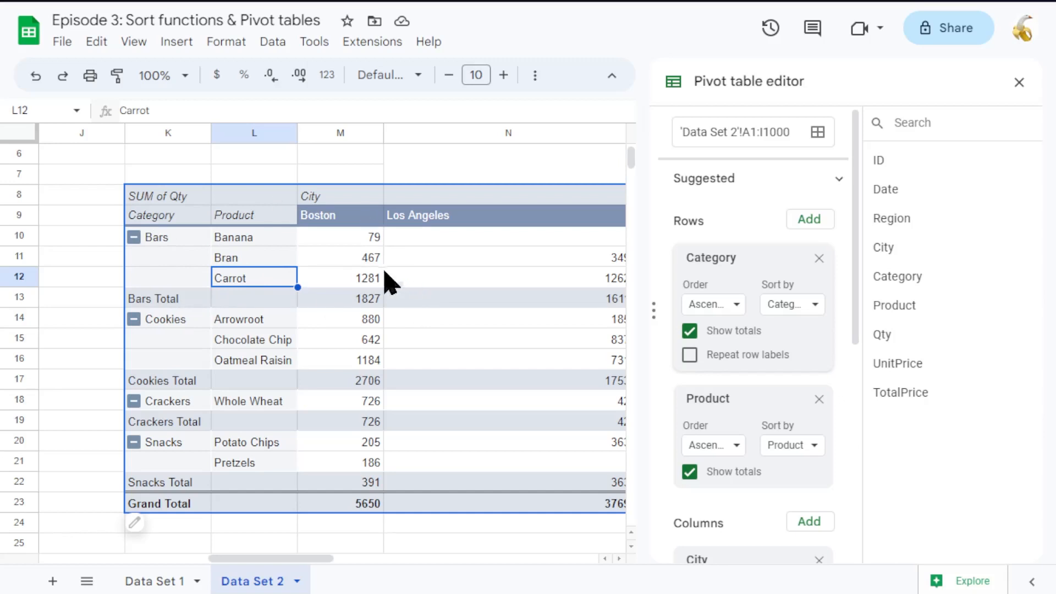
Collapse the Bars, Cookies, Crackers and Snacks groups in the pivot table and review their totals by city
{"action": "left_click", "coordinate": [134, 237]}
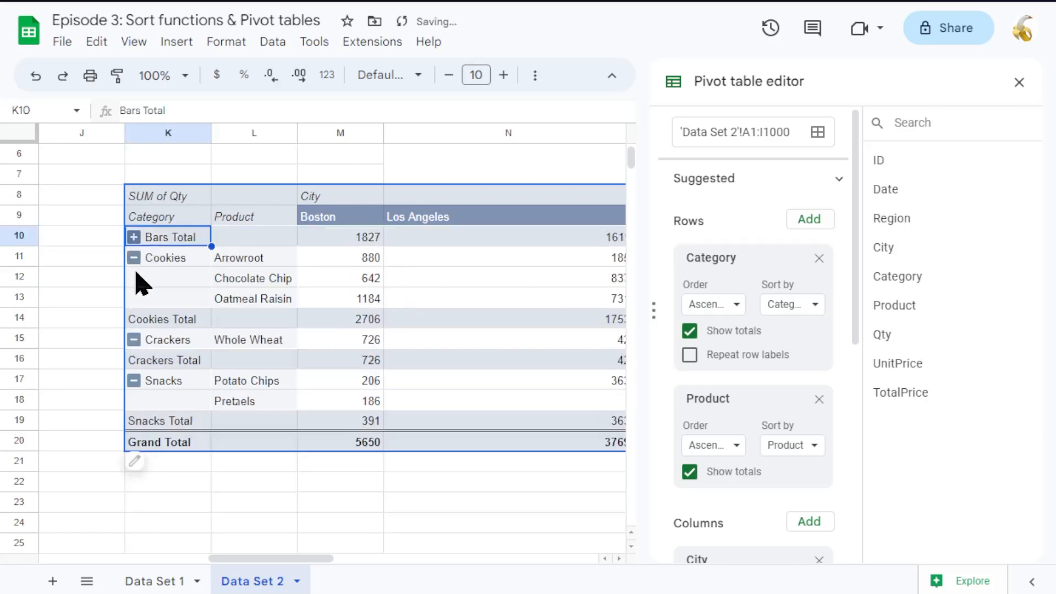
{"action": "scroll", "coordinate": [156, 292], "scroll_direction": "right", "scroll_amount": 5}
{"action": "scroll", "coordinate": [151, 283], "scroll_direction": "left", "scroll_amount": 5}
{"action": "left_click", "coordinate": [134, 257]}
{"action": "left_click", "coordinate": [133, 278]}
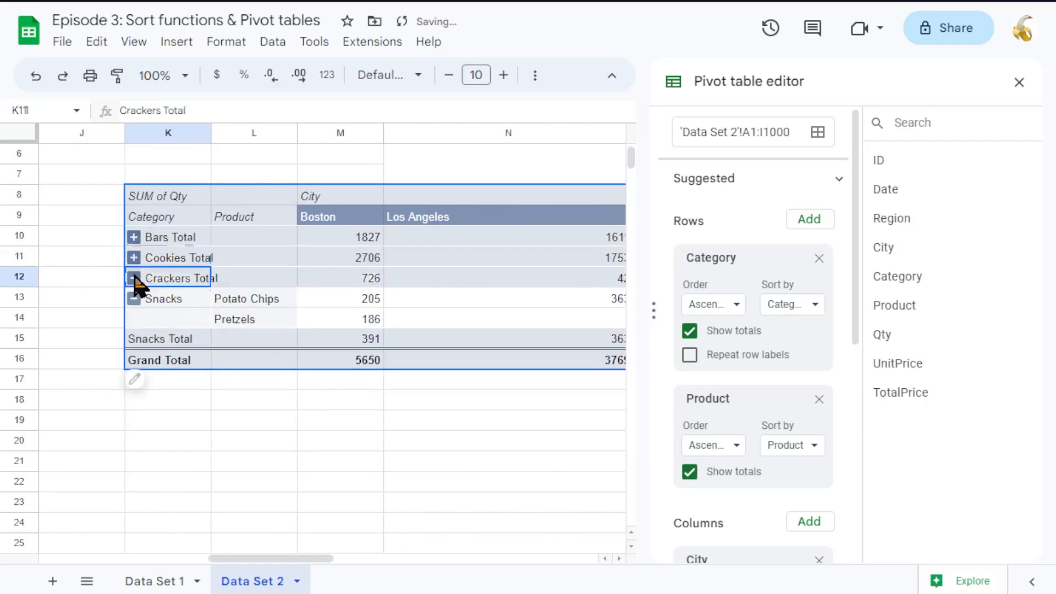
{"action": "left_click", "coordinate": [134, 298]}
{"action": "scroll", "coordinate": [187, 283], "scroll_direction": "left", "scroll_amount": 8}
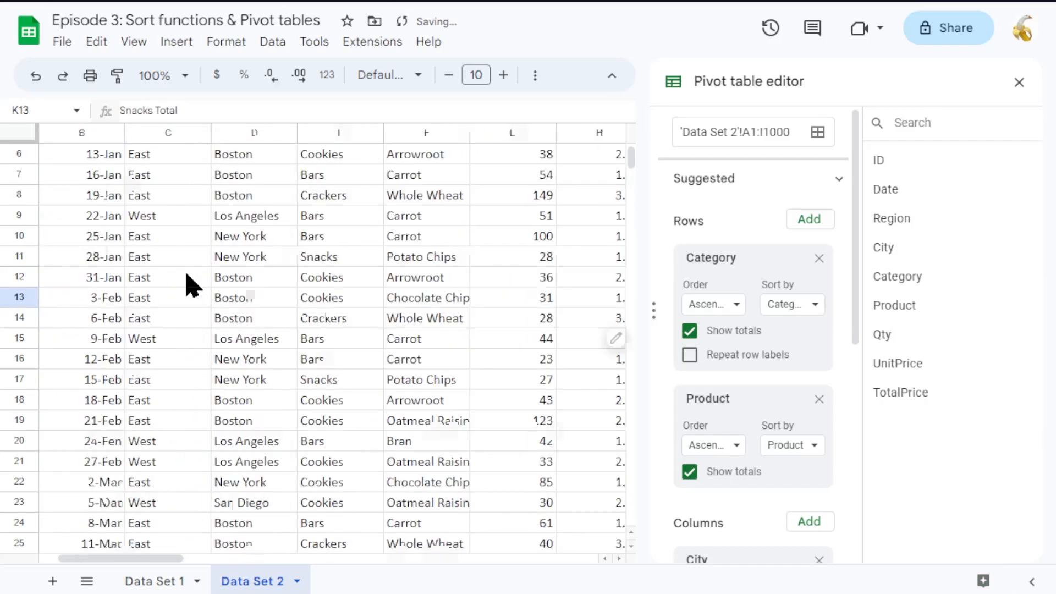
{"action": "scroll", "coordinate": [187, 283], "scroll_direction": "right", "scroll_amount": 15}
{"action": "scroll", "coordinate": [193, 290], "scroll_direction": "left", "scroll_amount": 3}
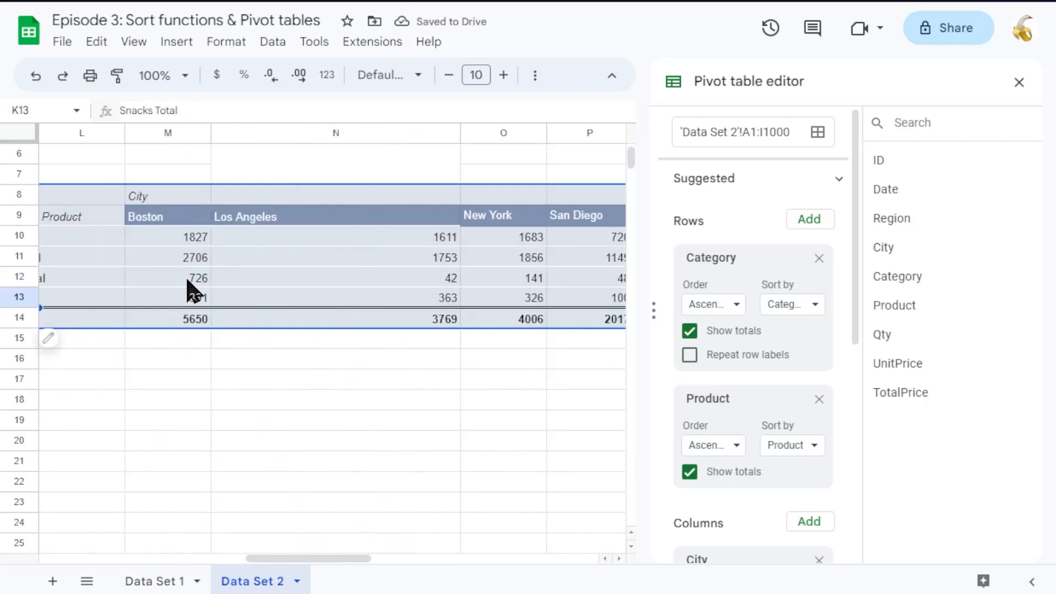
{"action": "scroll", "coordinate": [209, 301], "scroll_direction": "right", "scroll_amount": 1}
{"action": "scroll", "coordinate": [209, 301], "scroll_direction": "left", "scroll_amount": 3}
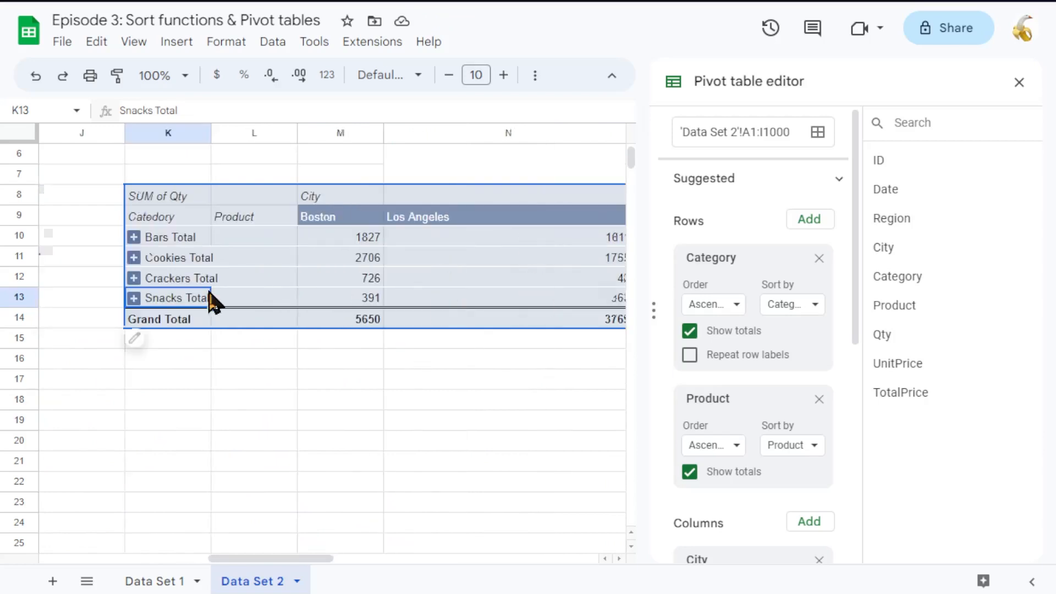
Expand the Snacks, Crackers, Cookies and Bars groups again and review the product quantities across the cities
{"action": "left_click", "coordinate": [134, 297]}
{"action": "left_click", "coordinate": [134, 277]}
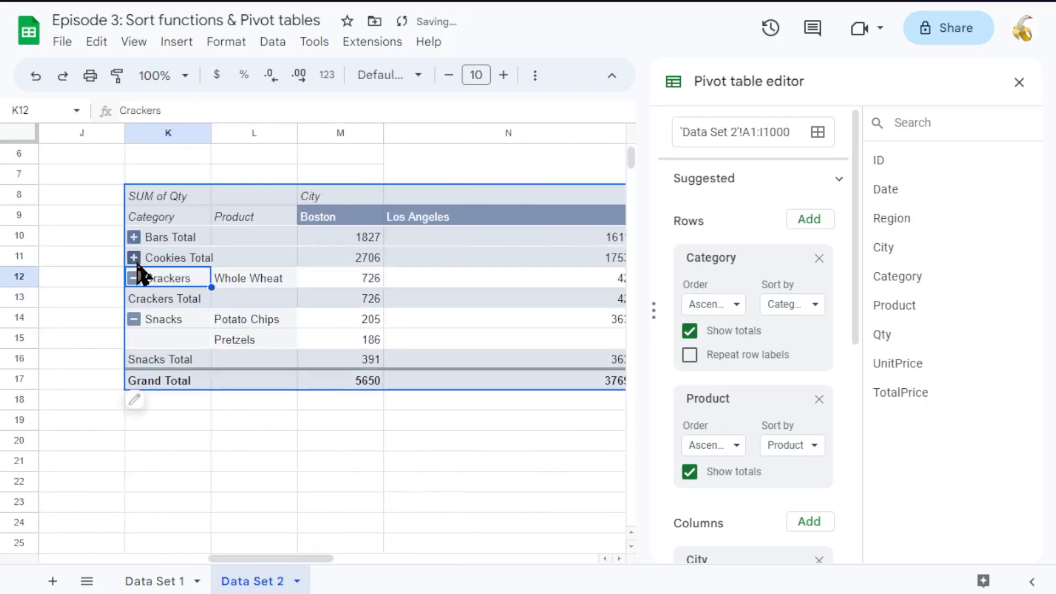
{"action": "left_click", "coordinate": [133, 257]}
{"action": "left_click", "coordinate": [134, 237]}
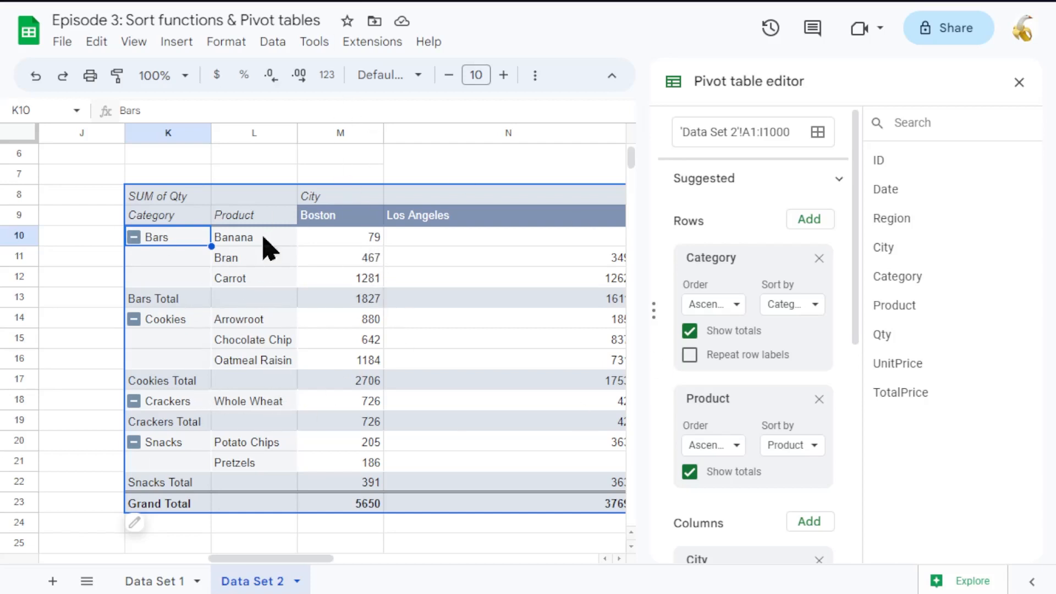
{"action": "scroll", "coordinate": [395, 350], "scroll_direction": "right", "scroll_amount": 10}
{"action": "scroll", "coordinate": [386, 364], "scroll_direction": "left", "scroll_amount": 7}
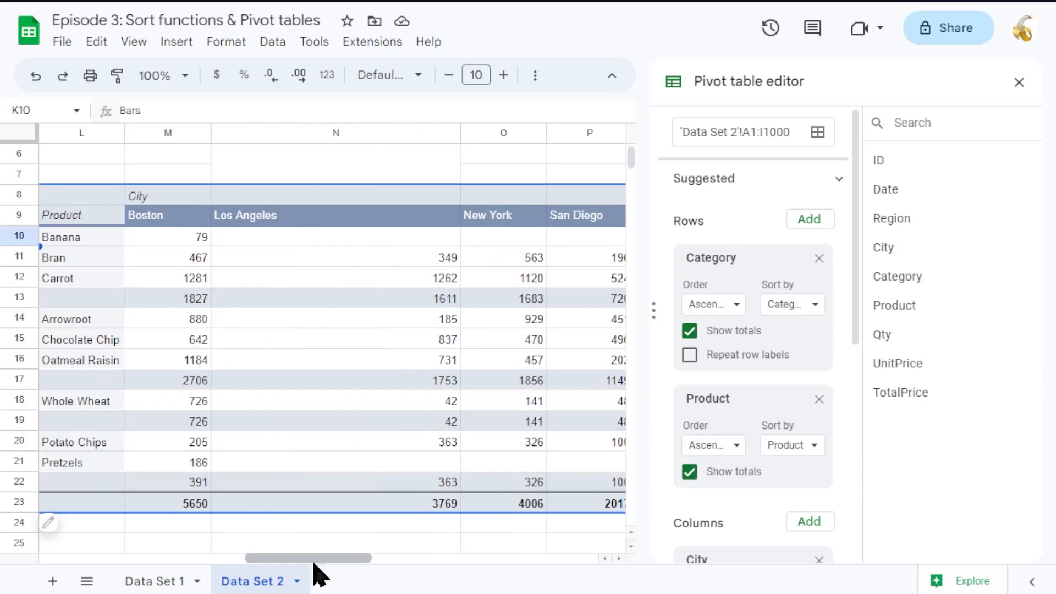
Return to the Data Set 1 sheet, highlight the color-scaled Units values in E2:E14, and select cell H11
{"action": "left_click", "coordinate": [168, 583]}
{"action": "left_click_drag", "start_coordinate": [427, 186], "coordinate": [430, 424]}
{"action": "left_click", "coordinate": [657, 363]}
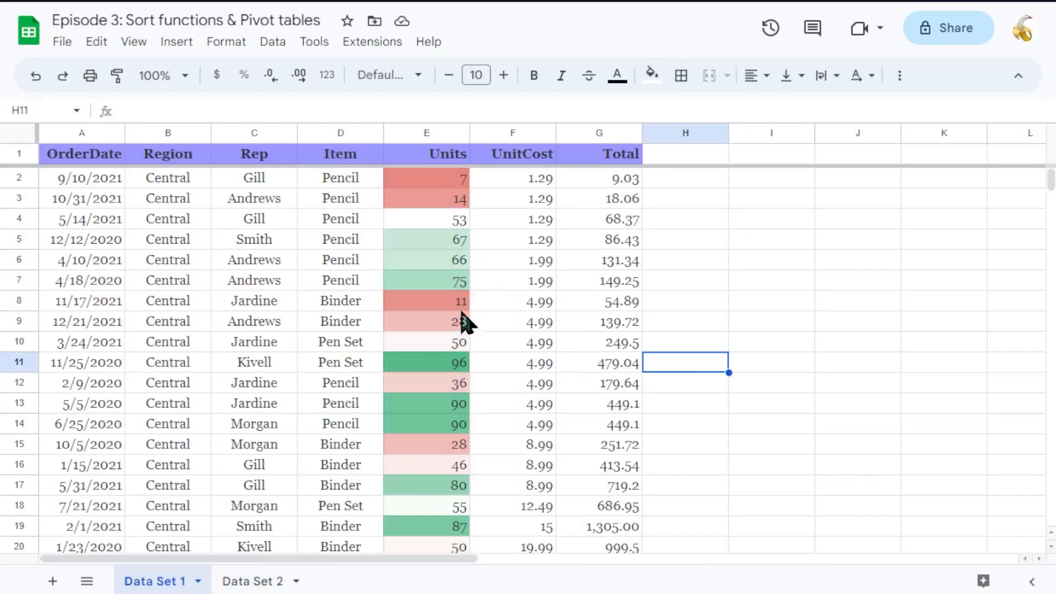